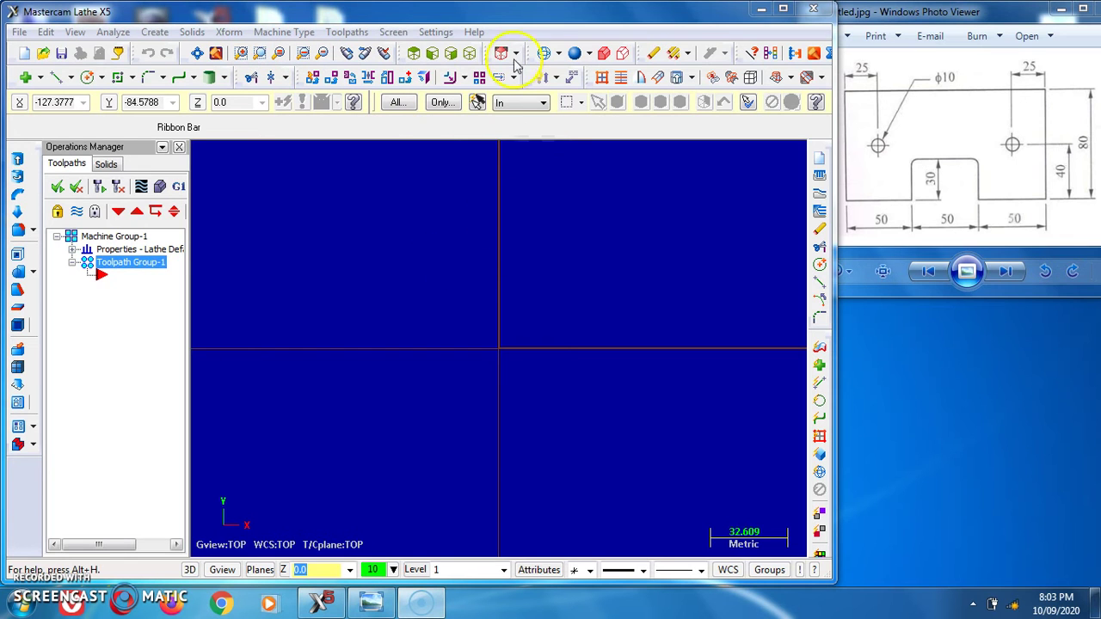
Try to set the analyze distance units to Millimeters, and apply the metric startup configuration mcamxm.config in the system configuration
{"action": "left_click", "coordinate": [435, 34]}
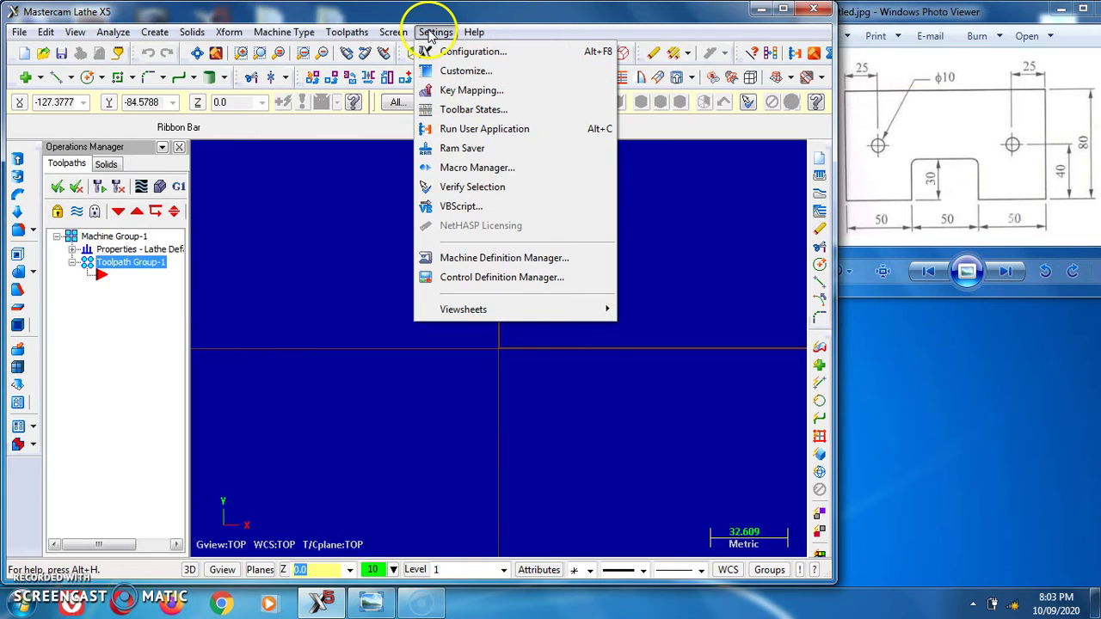
{"action": "left_click", "coordinate": [455, 54]}
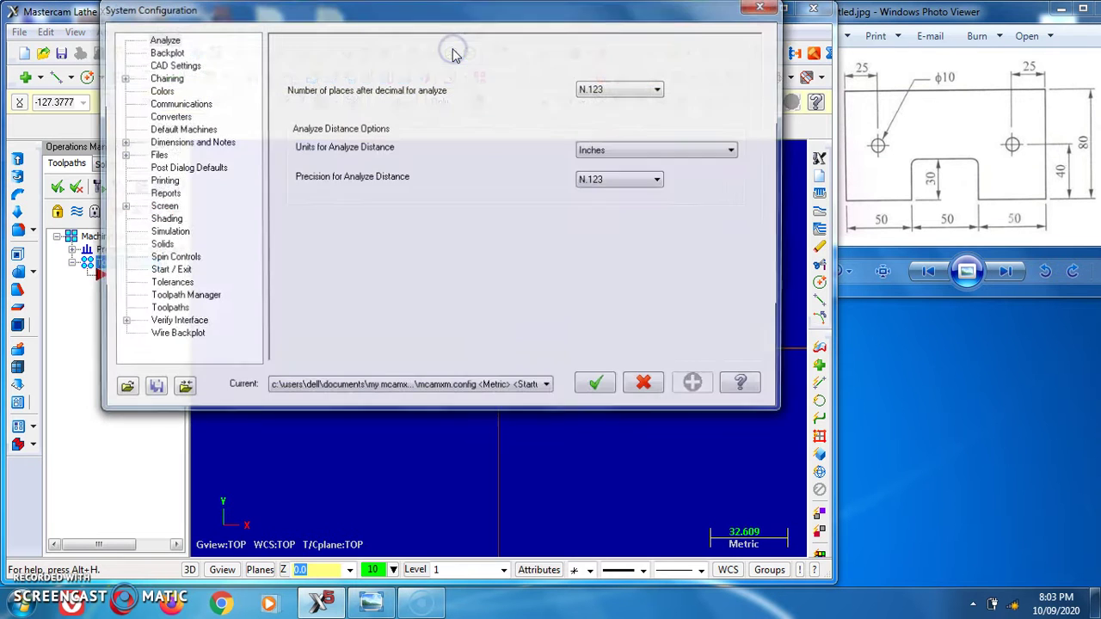
{"action": "left_click", "coordinate": [619, 153]}
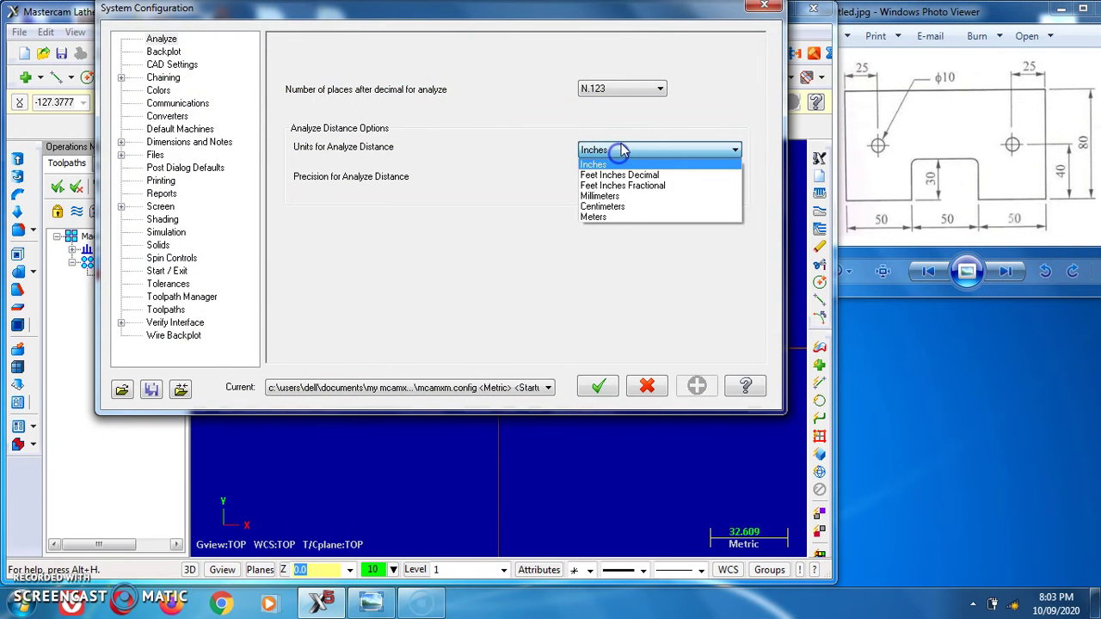
{"action": "left_click", "coordinate": [602, 196]}
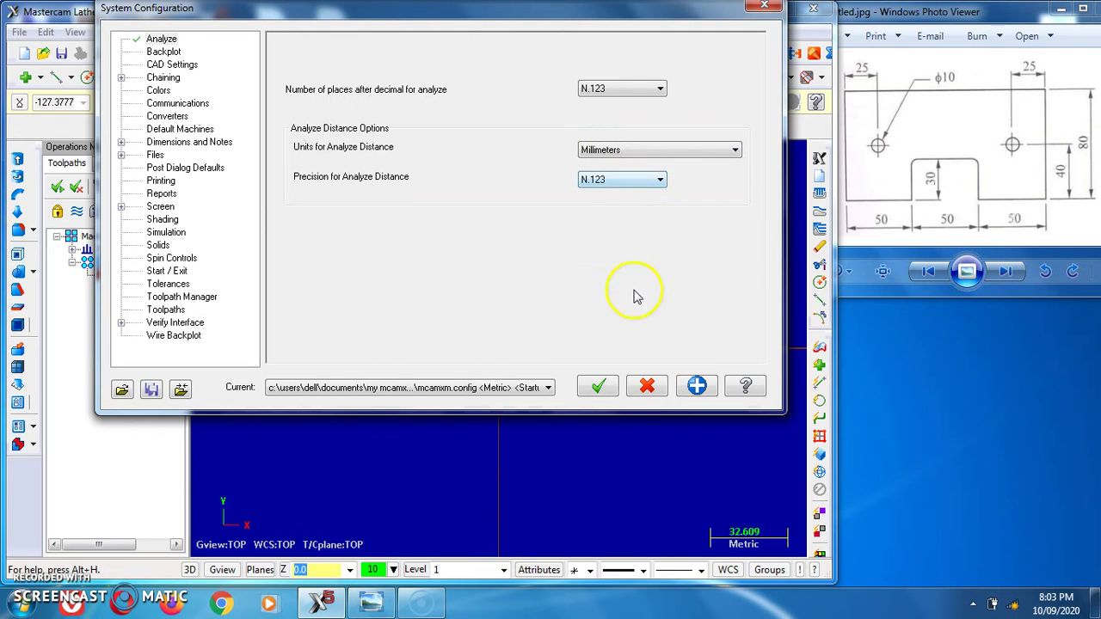
{"action": "left_click", "coordinate": [549, 389]}
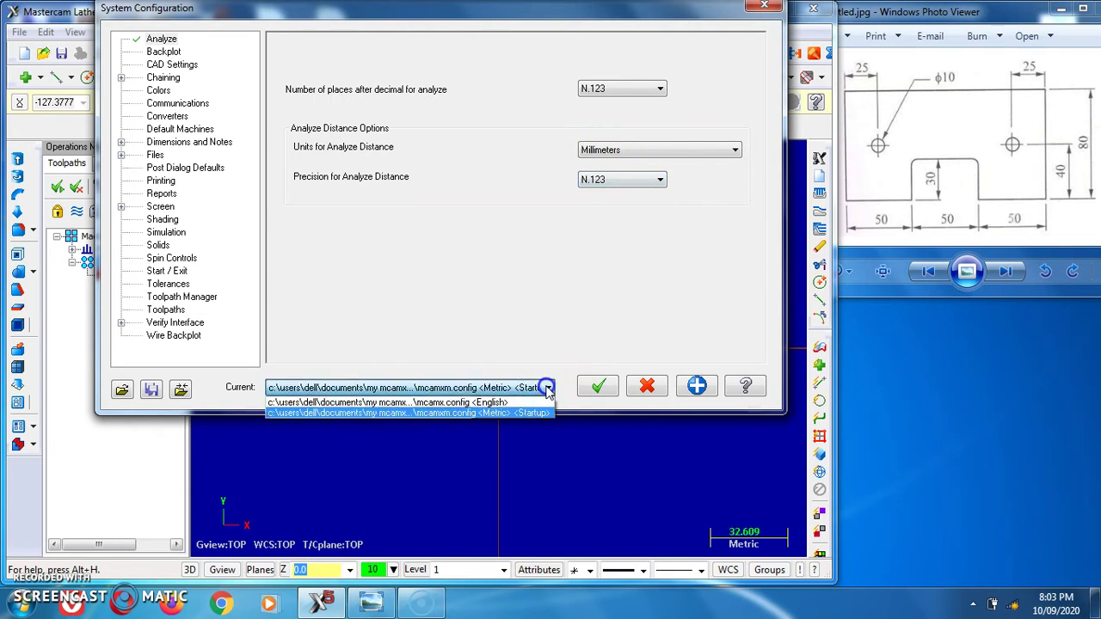
{"action": "left_click", "coordinate": [496, 413]}
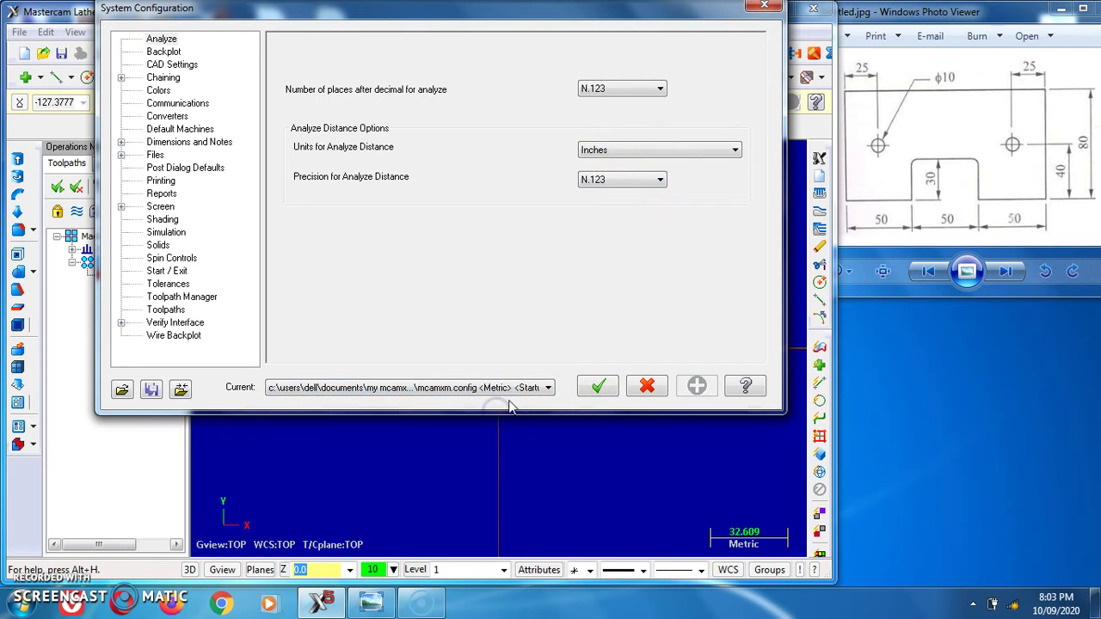
{"action": "left_click", "coordinate": [594, 388]}
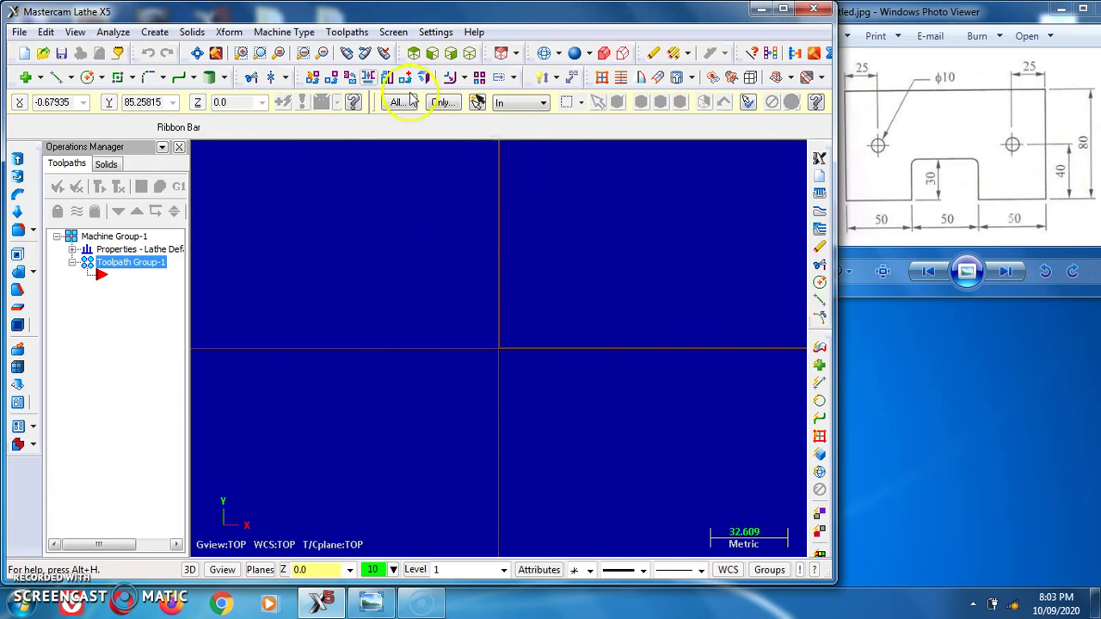
Draw a rectangle about 67 mm wide and 40 mm high in the upper-left quadrant of the origin axes
{"action": "left_click", "coordinate": [118, 77]}
{"action": "left_click", "coordinate": [289, 229]}
{"action": "left_click", "coordinate": [447, 323]}
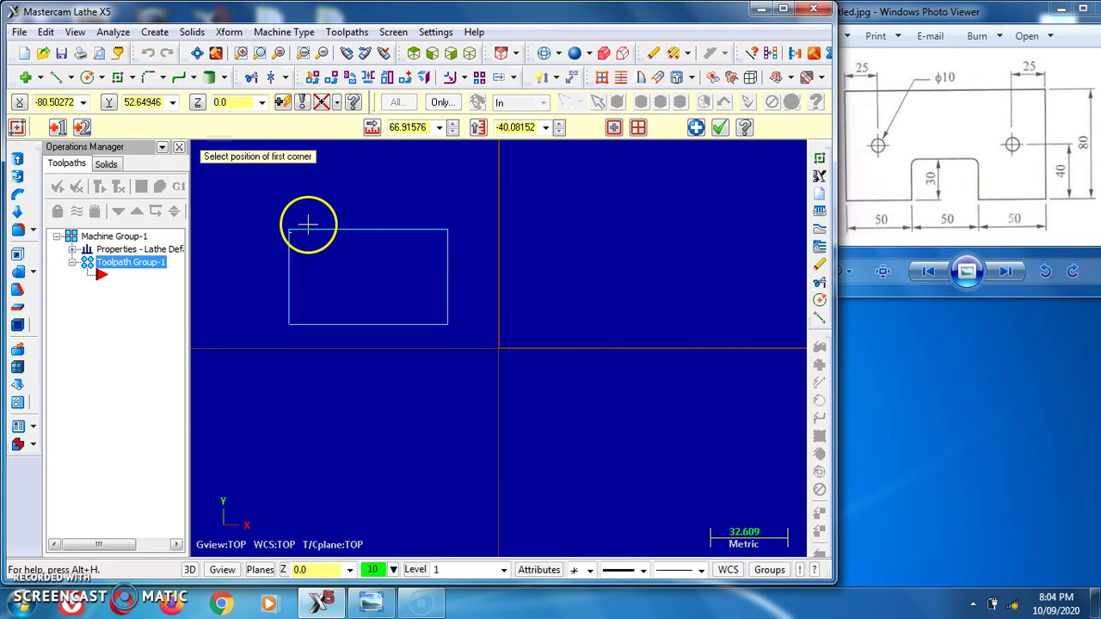
Fillet the rectangle's upper-left corner with a radius of 10 mm
{"action": "left_click", "coordinate": [147, 79]}
{"action": "left_click", "coordinate": [257, 206]}
{"action": "double_click", "coordinate": [240, 127]}
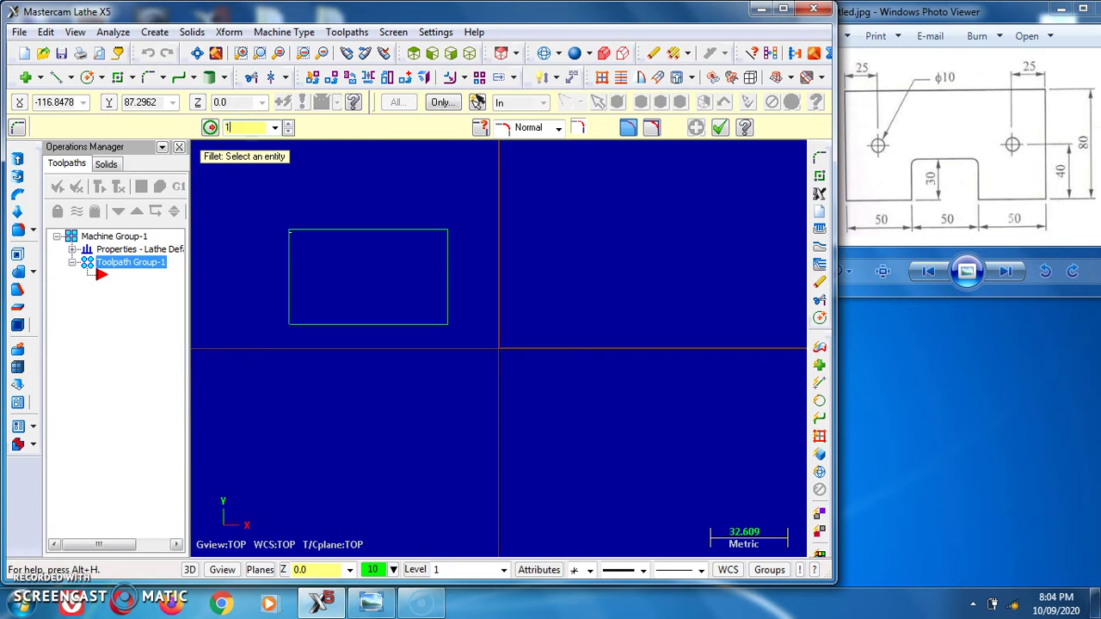
{"action": "left_click", "coordinate": [291, 260]}
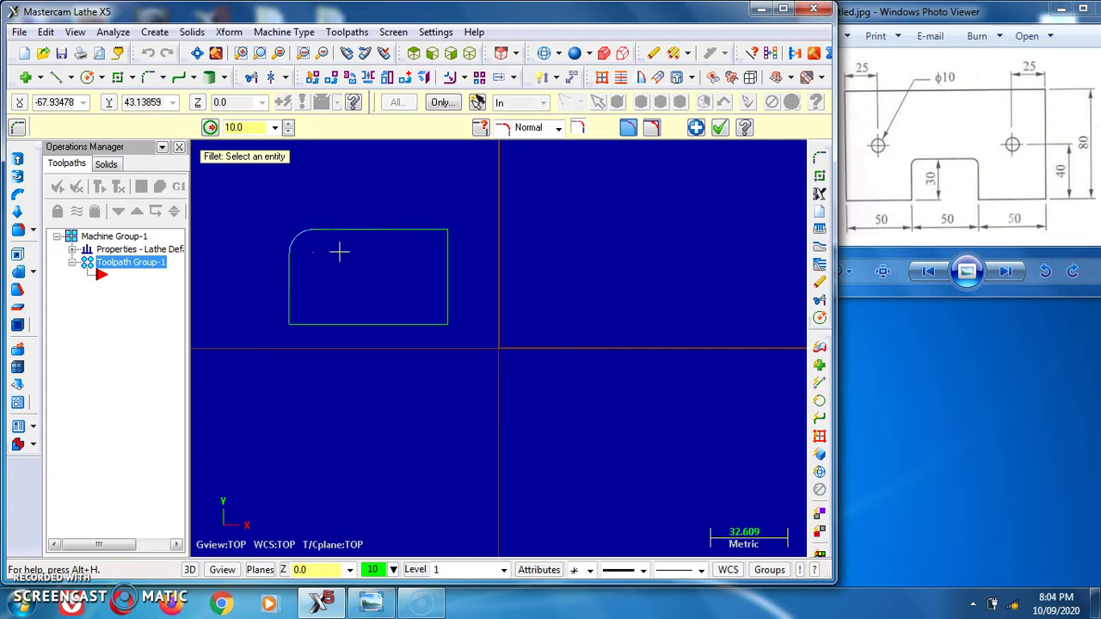
{"action": "scroll", "coordinate": [296, 230], "scroll_direction": "up", "scroll_amount": 11}
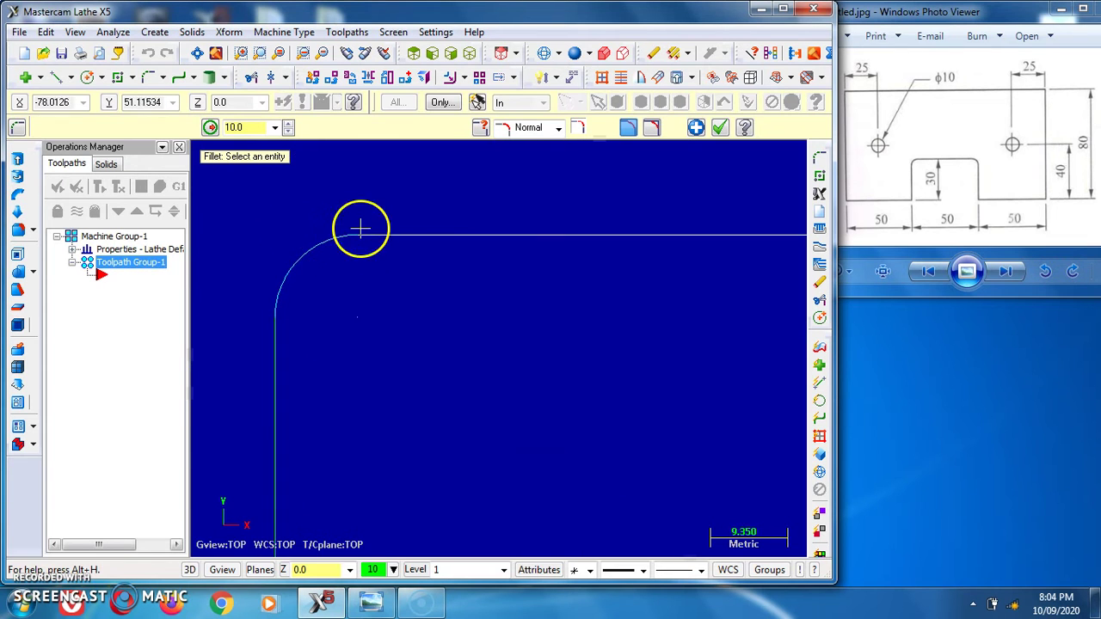
{"action": "scroll", "coordinate": [395, 224], "scroll_direction": "down", "scroll_amount": 6}
{"action": "scroll", "coordinate": [387, 226], "scroll_direction": "down", "scroll_amount": 1}
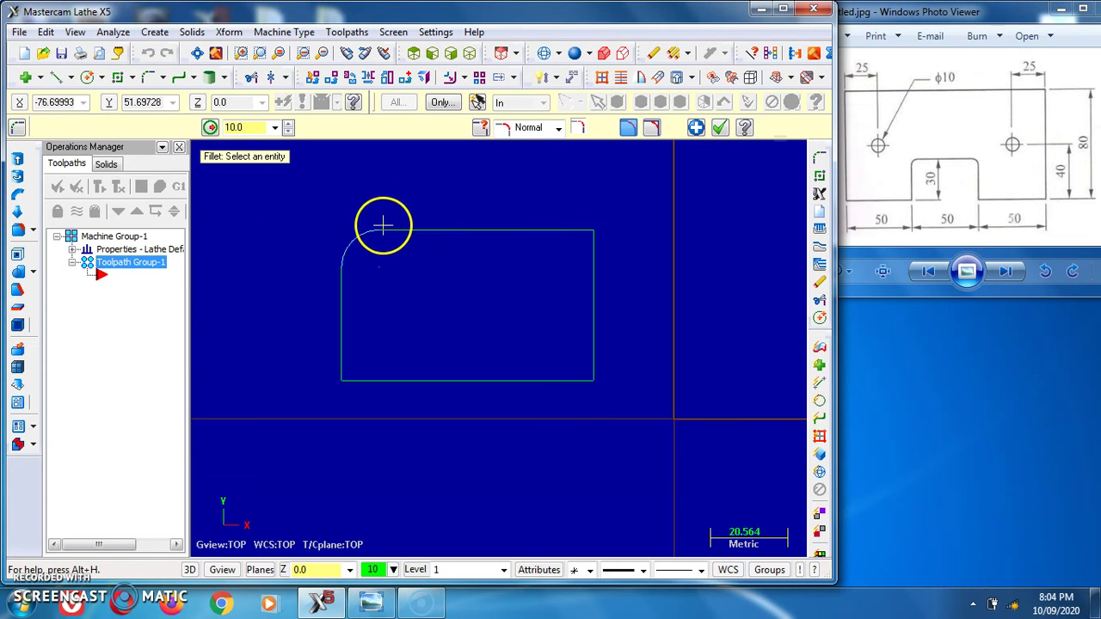
Draw a line from the origin with a length of 100 mm at an angle of 180 degrees
{"action": "left_click", "coordinate": [55, 79]}
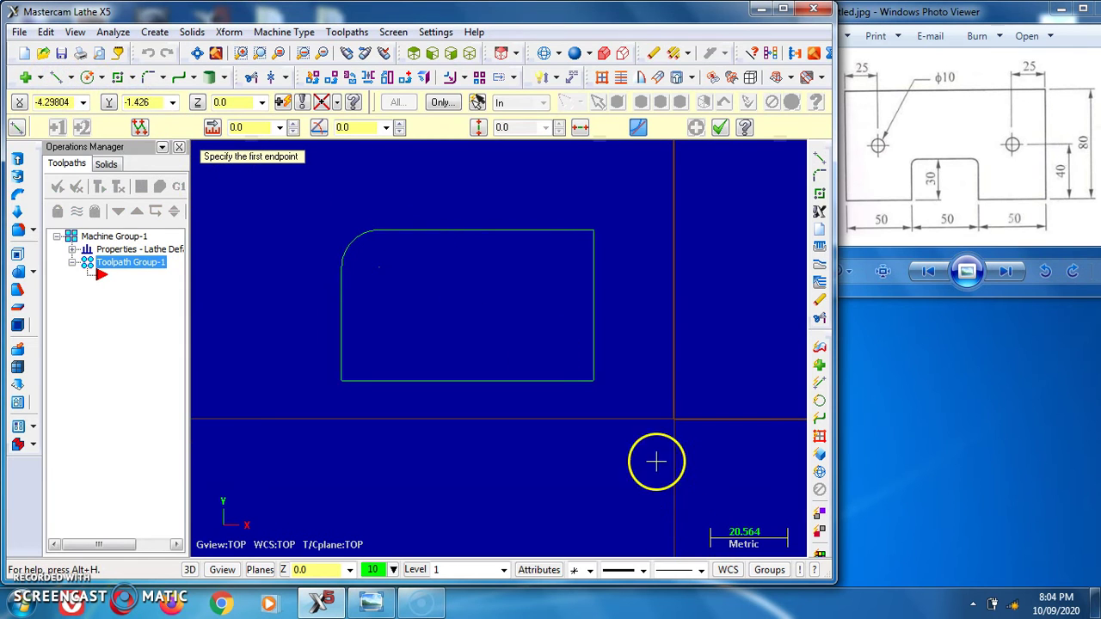
{"action": "left_click", "coordinate": [676, 421]}
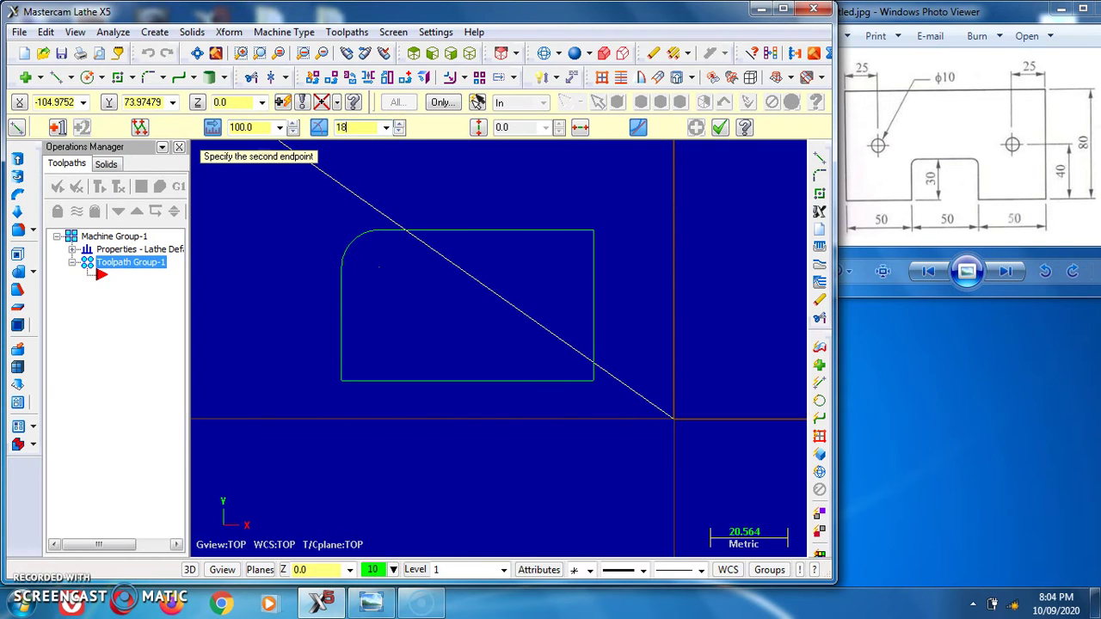
{"action": "key", "text": "Return"}
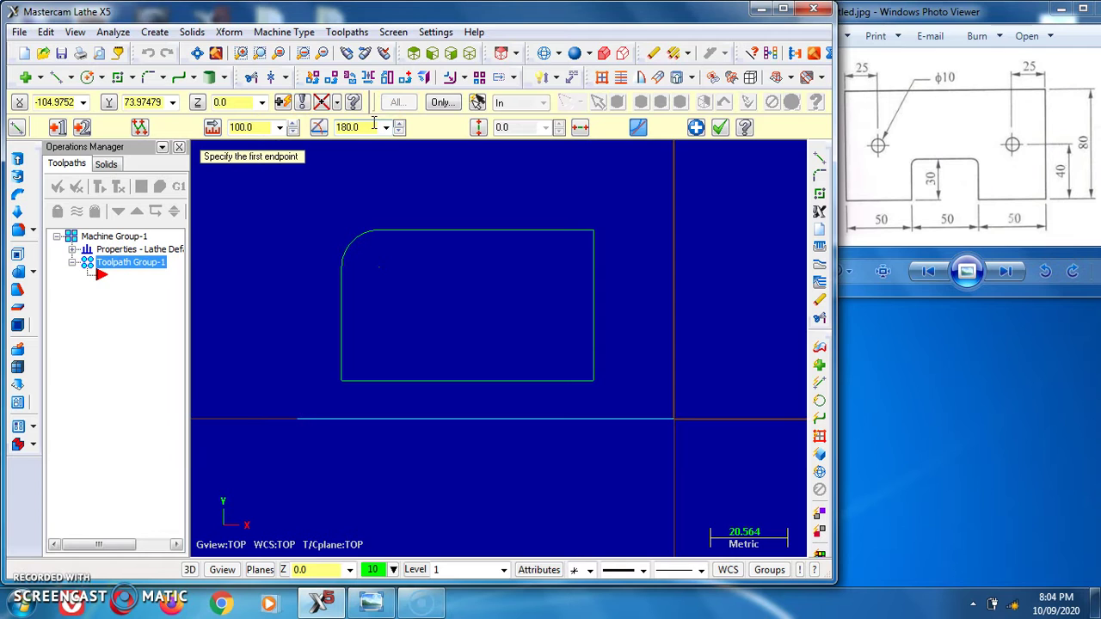
{"action": "left_click", "coordinate": [720, 127]}
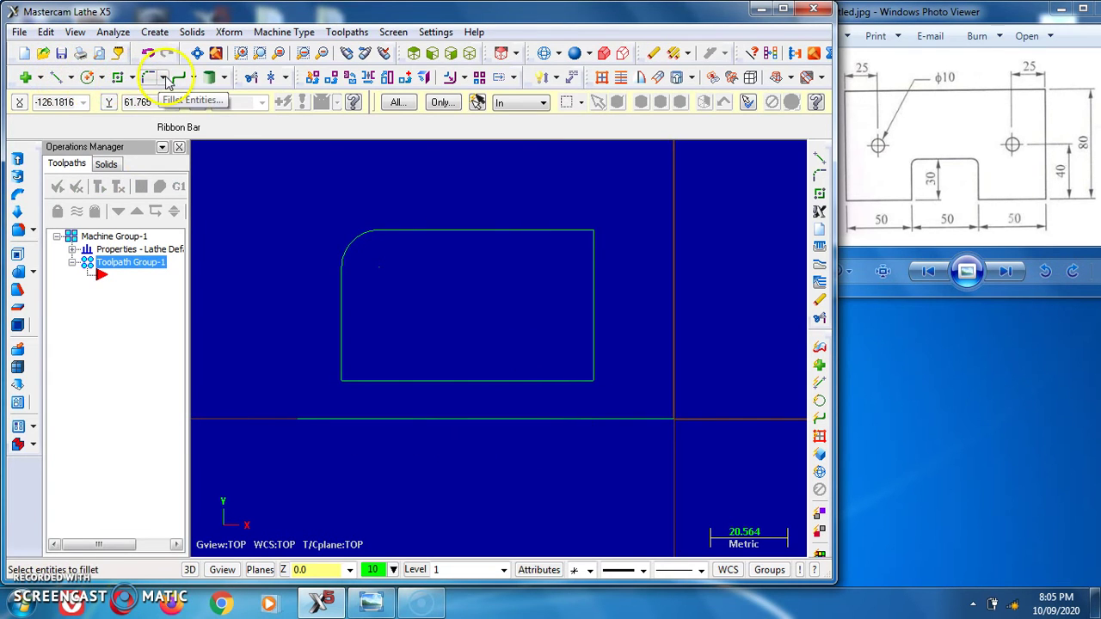
Draw a circle with a radius of 10 mm centred on the rectangle's lower-right corner
{"action": "left_click", "coordinate": [87, 77]}
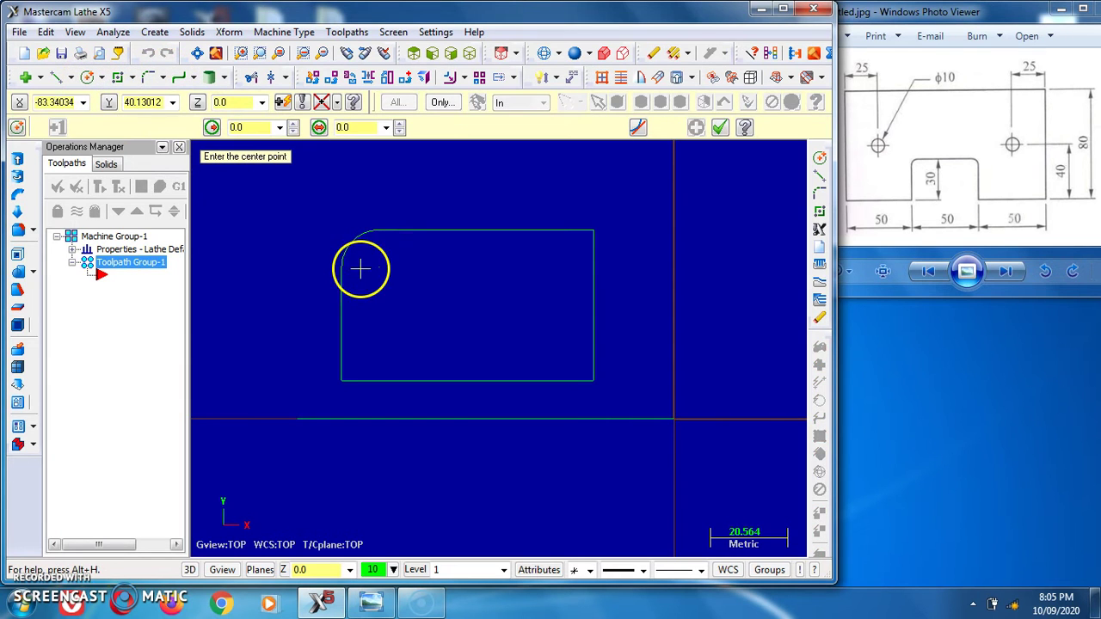
{"action": "left_click", "coordinate": [593, 381]}
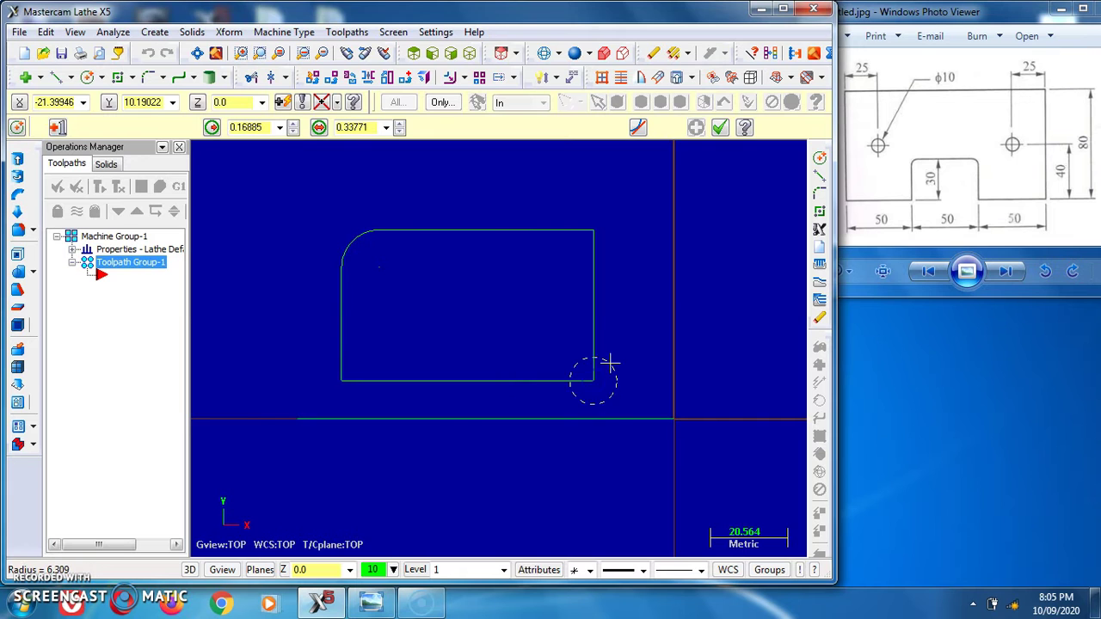
{"action": "left_click", "coordinate": [257, 128]}
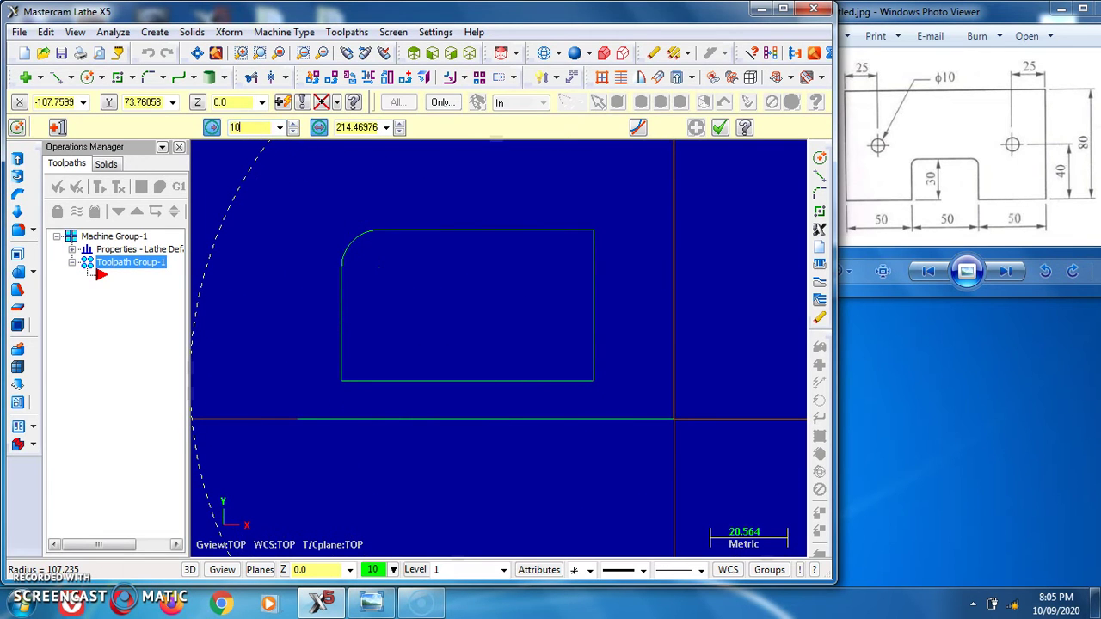
{"action": "key", "text": "Return"}
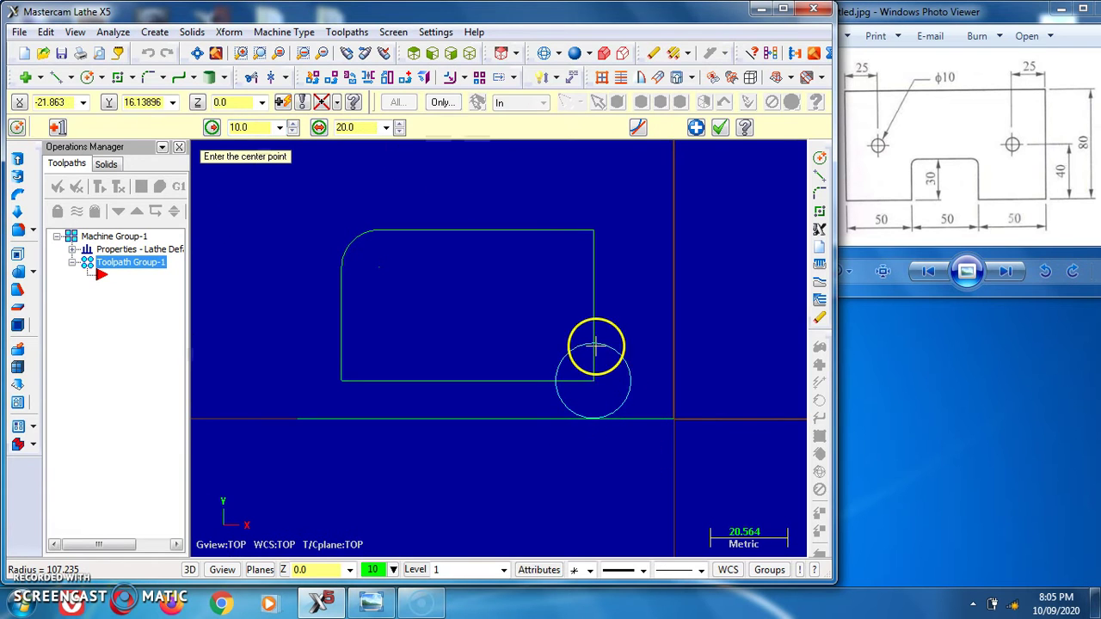
Trim the circle to the rectangle's right and bottom edges, keeping only the quarter arc inside the corner
{"action": "scroll", "coordinate": [577, 370], "scroll_direction": "up", "scroll_amount": 3}
{"action": "scroll", "coordinate": [584, 374], "scroll_direction": "up", "scroll_amount": 1}
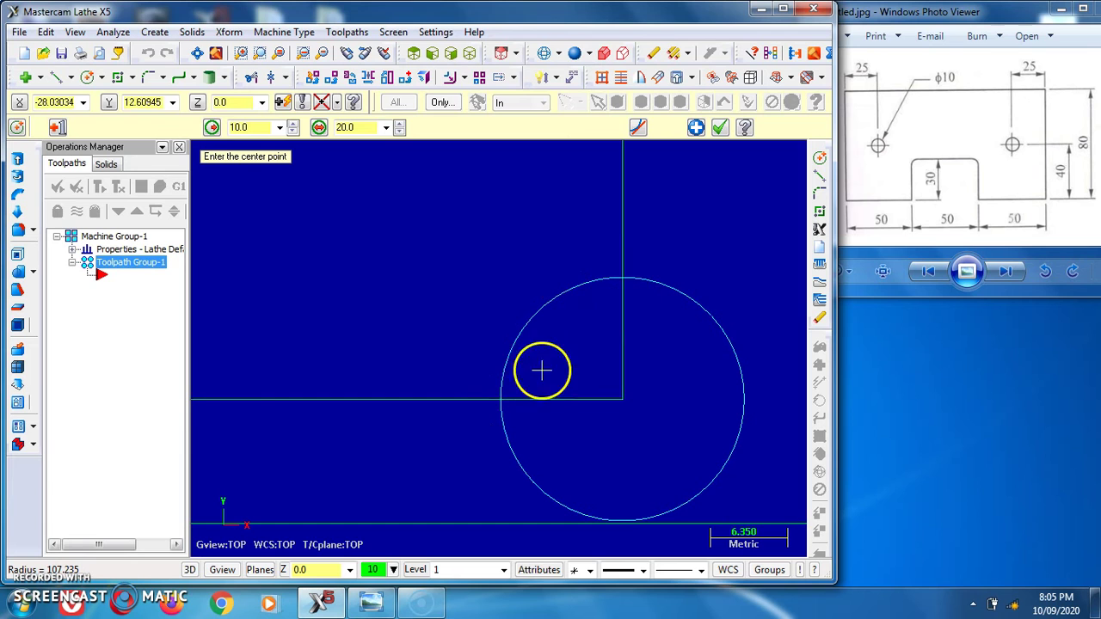
{"action": "left_click", "coordinate": [19, 32]}
{"action": "left_click", "coordinate": [19, 32]}
{"action": "left_click", "coordinate": [41, 33]}
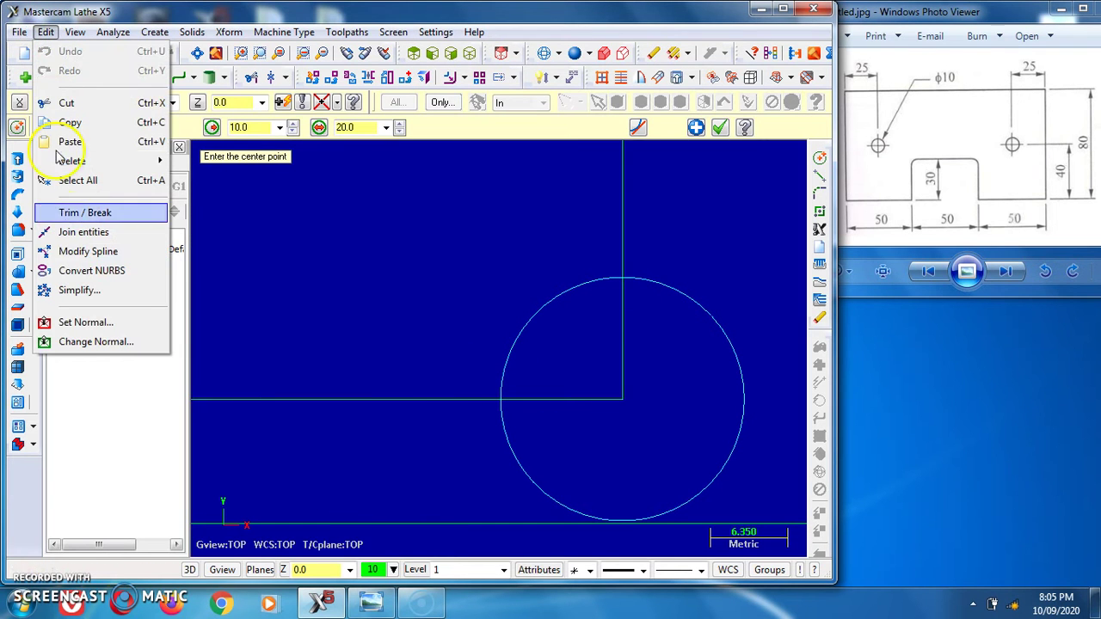
{"action": "left_click", "coordinate": [78, 216]}
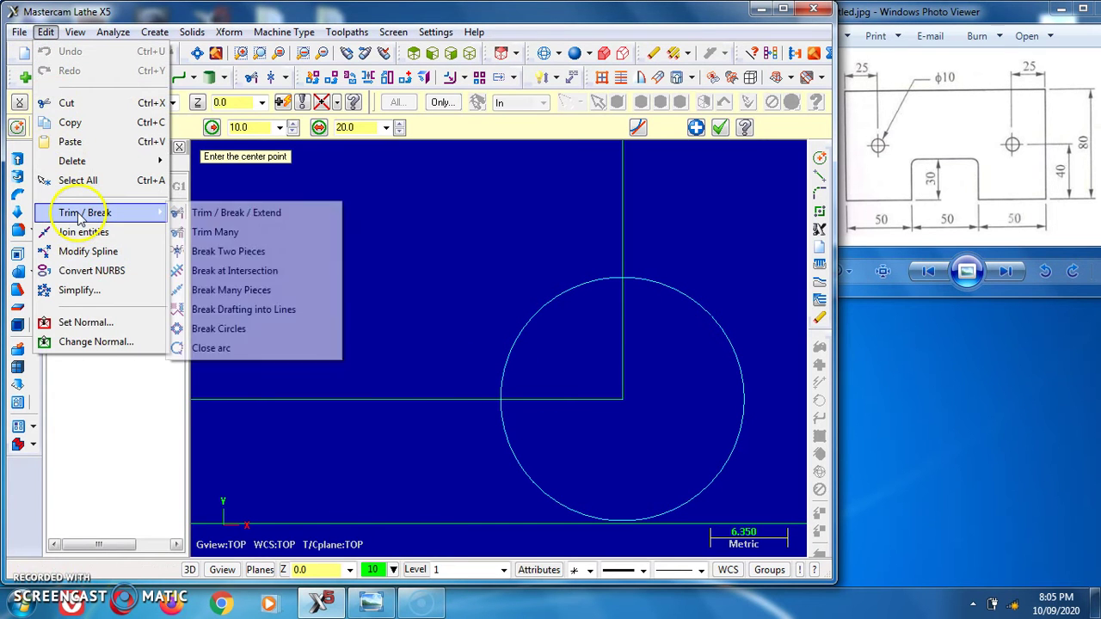
{"action": "left_click", "coordinate": [221, 215]}
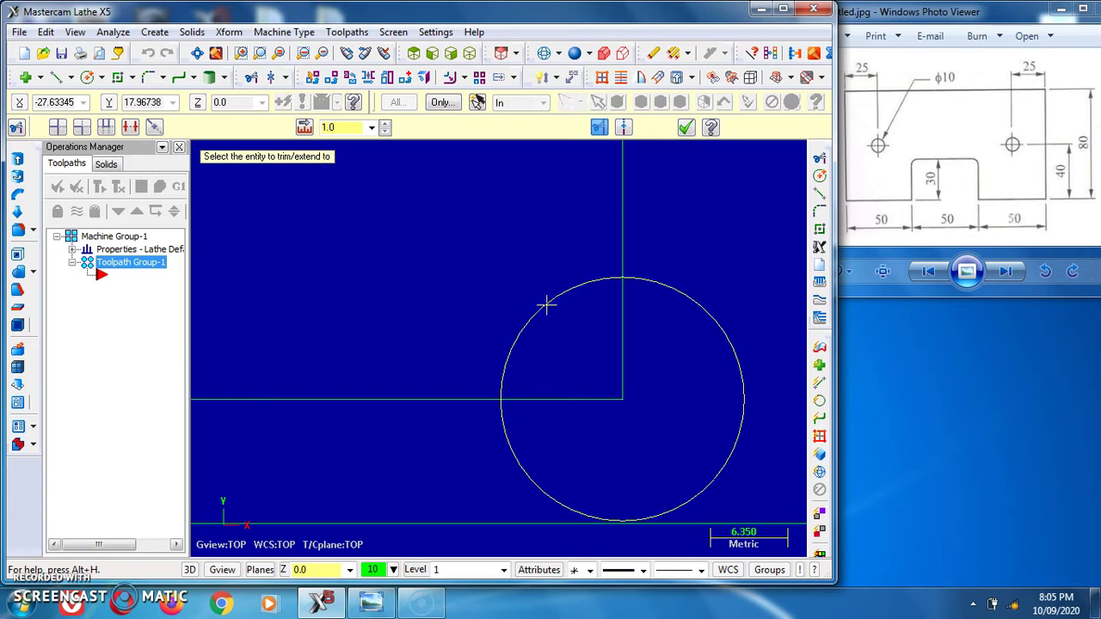
{"action": "left_click", "coordinate": [623, 227]}
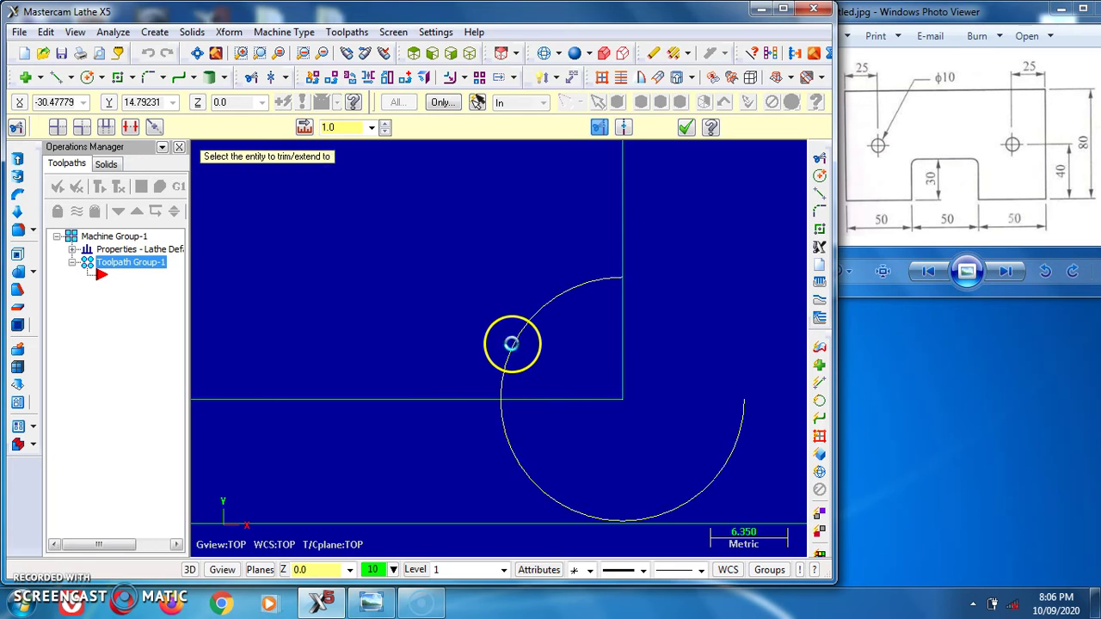
{"action": "left_click", "coordinate": [448, 391]}
{"action": "left_click", "coordinate": [448, 396]}
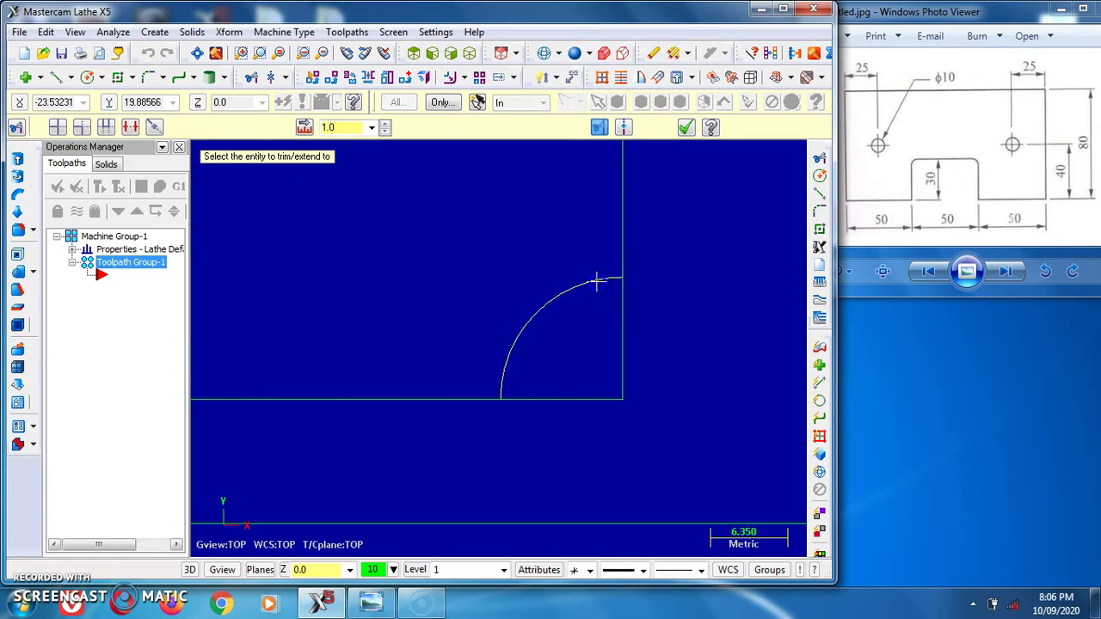
Try to trim the rectangle's bottom edge at the quarter arc, and leave the trim command
{"action": "left_click", "coordinate": [632, 247]}
{"action": "left_click", "coordinate": [561, 397]}
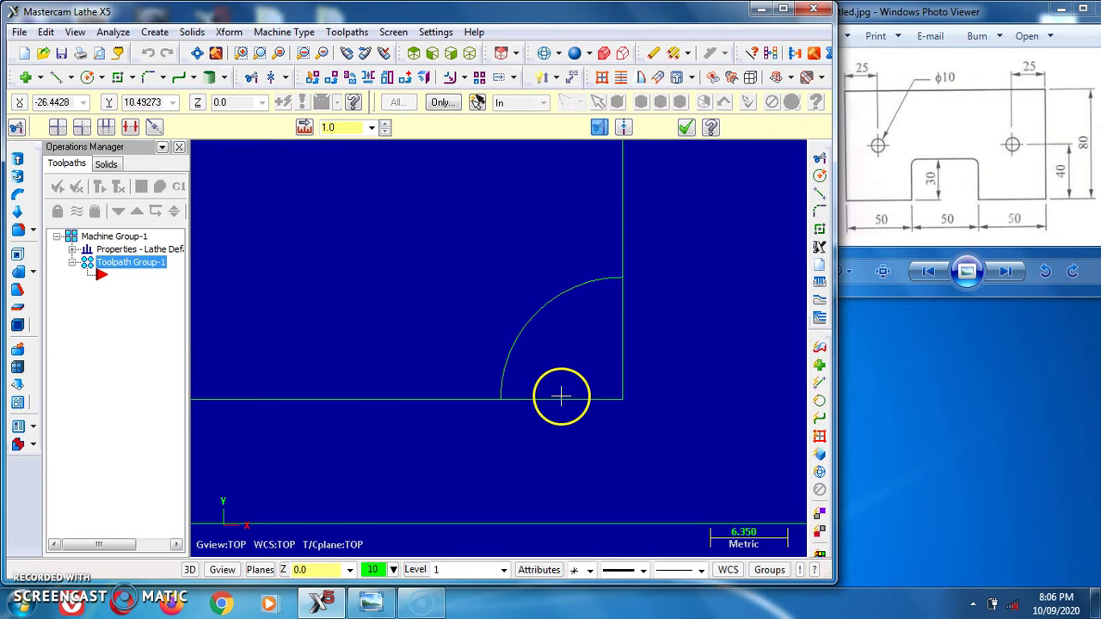
{"action": "left_click", "coordinate": [475, 402]}
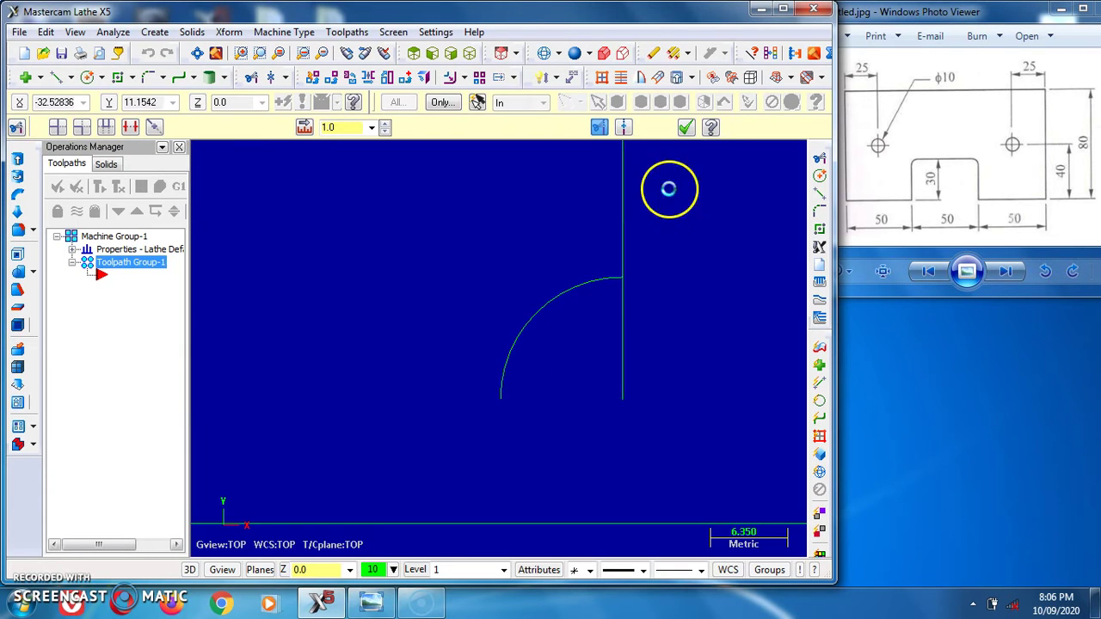
{"action": "left_click", "coordinate": [685, 129]}
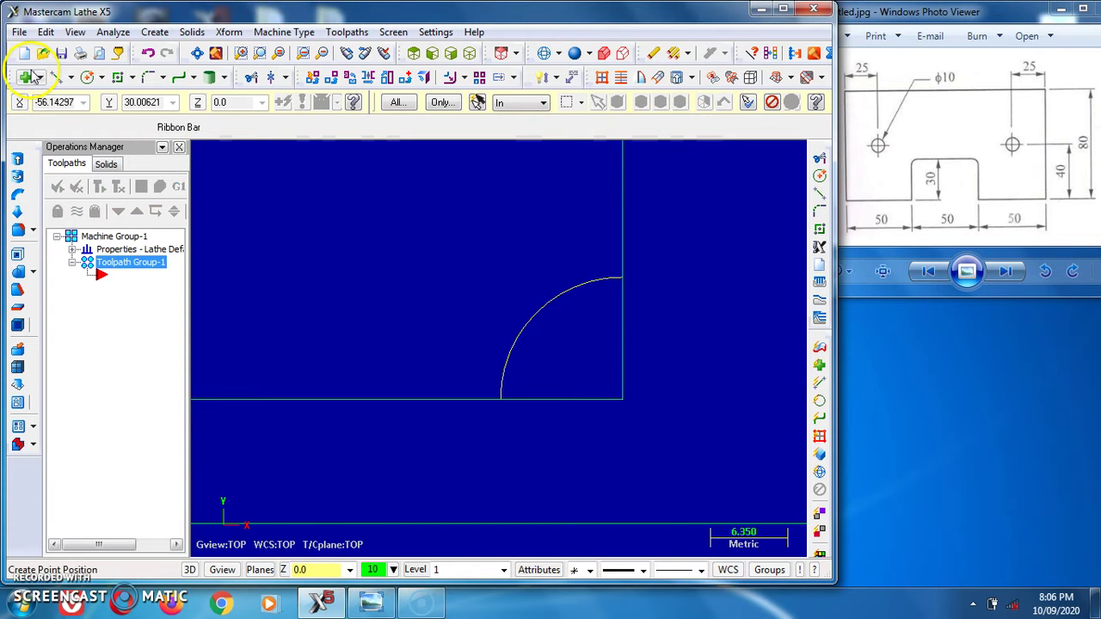
Trim the rectangle's bottom and right edges back to the quarter arc, removing the square corner, and leave the trim command
{"action": "left_click", "coordinate": [46, 33]}
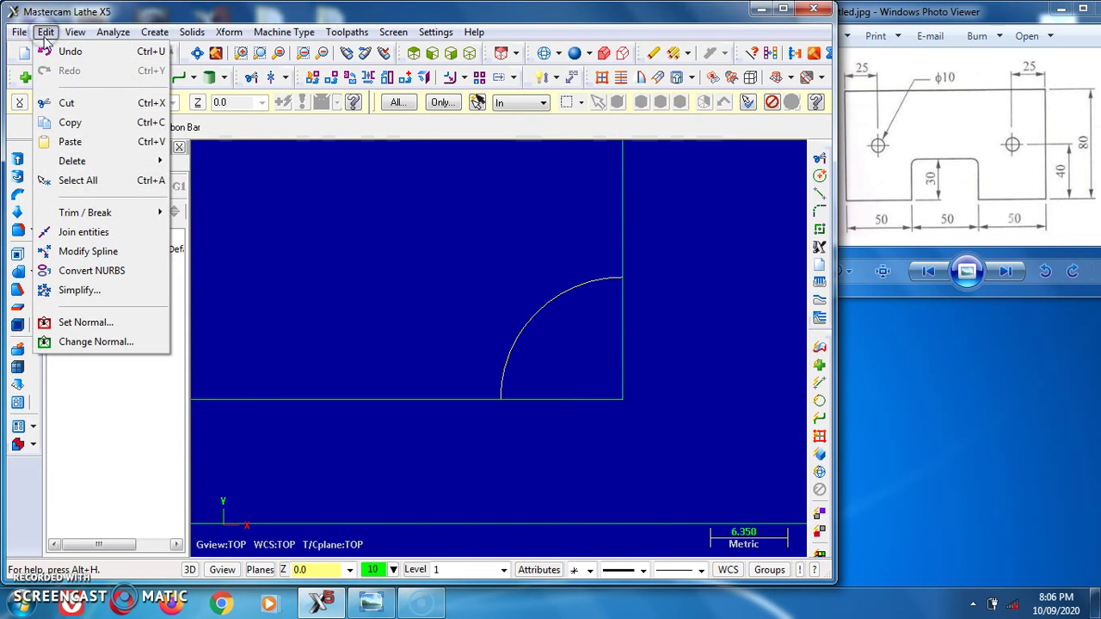
{"action": "mouse_move", "coordinate": [86, 212]}
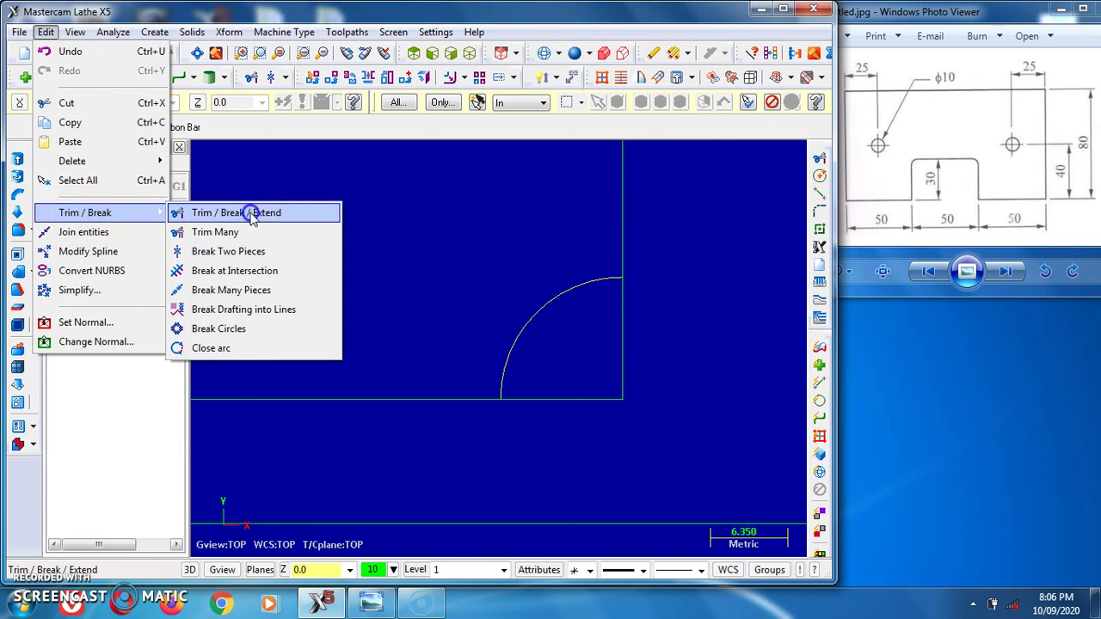
{"action": "left_click", "coordinate": [252, 213]}
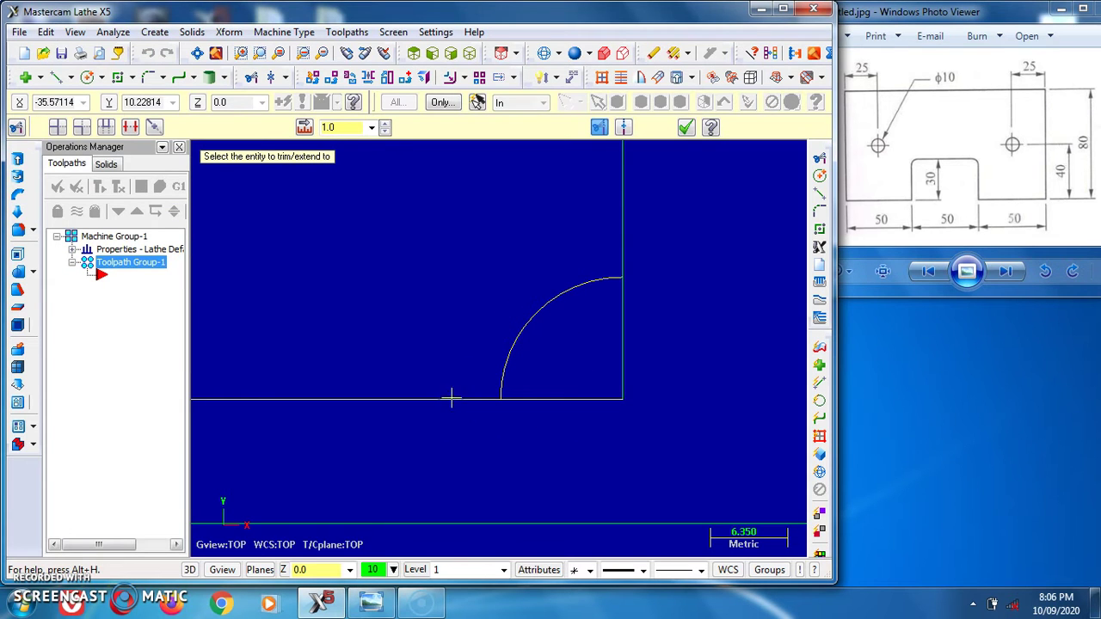
{"action": "left_click", "coordinate": [535, 397]}
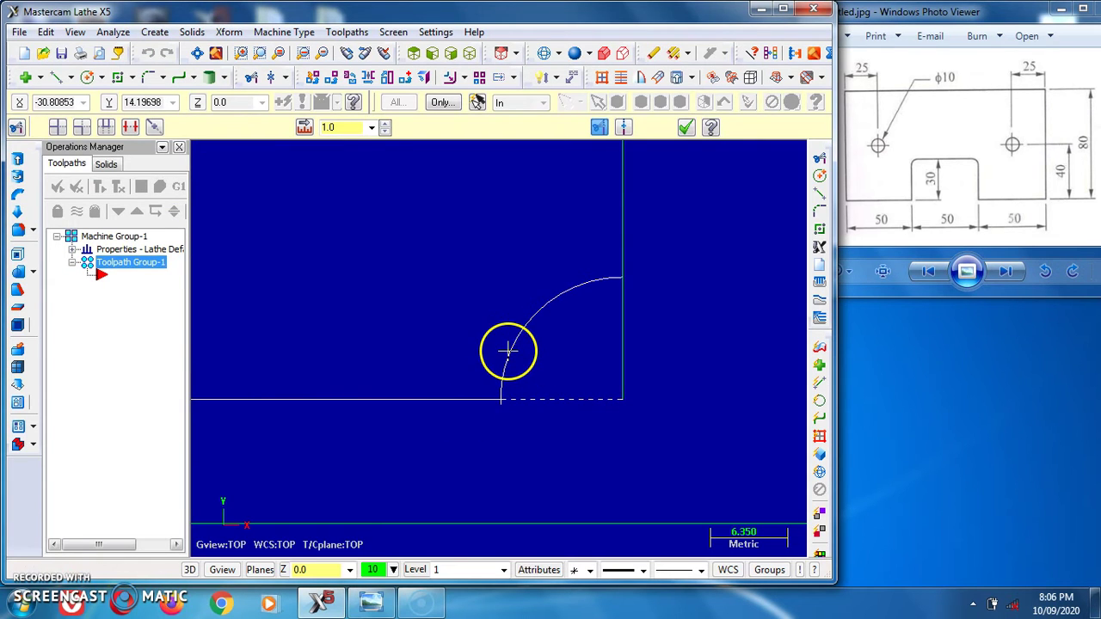
{"action": "left_click", "coordinate": [511, 351]}
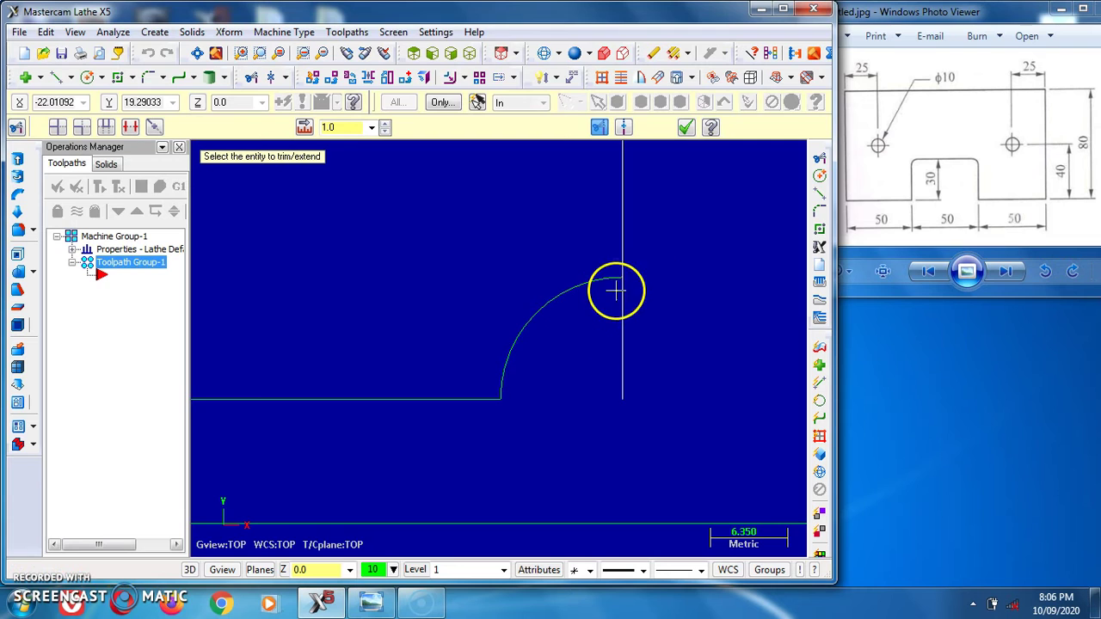
{"action": "left_click", "coordinate": [622, 250]}
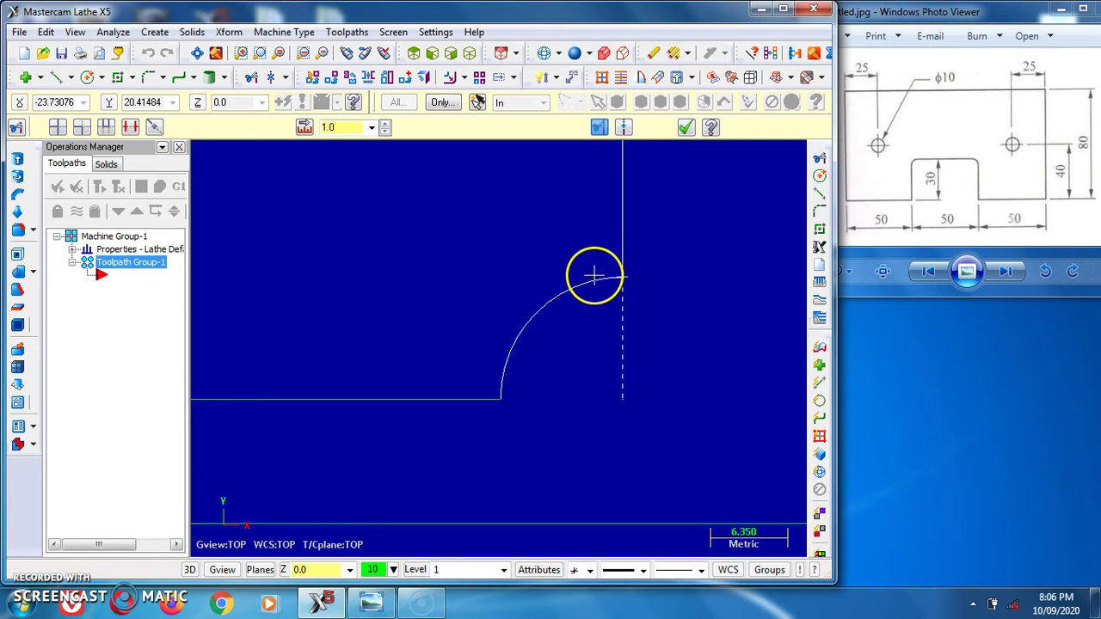
{"action": "left_click", "coordinate": [594, 279]}
{"action": "scroll", "coordinate": [622, 365], "scroll_direction": "down", "scroll_amount": 7}
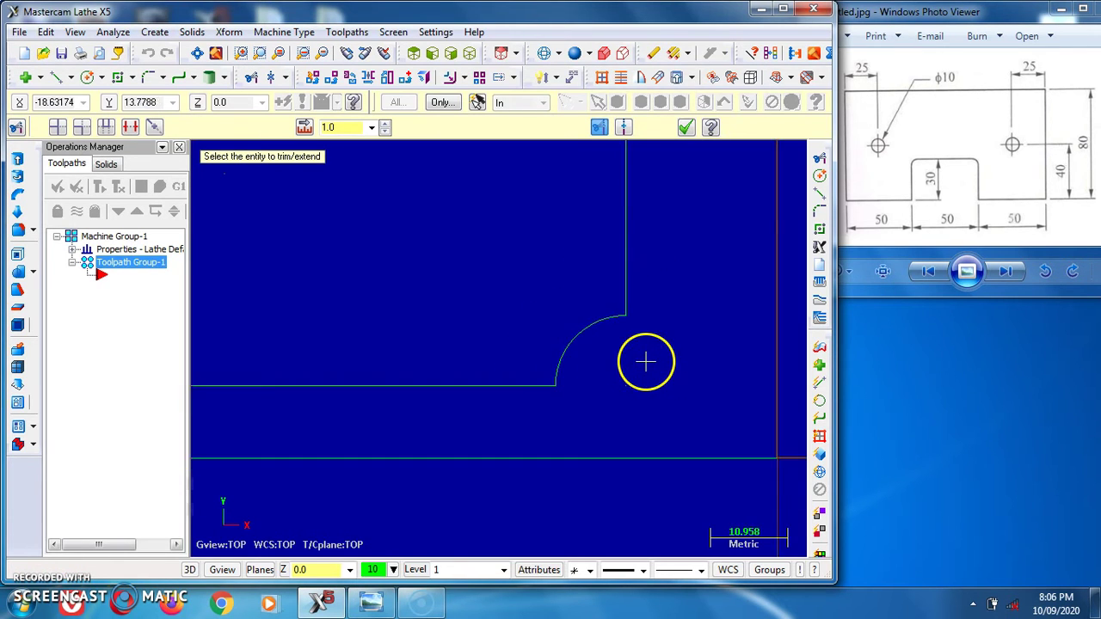
{"action": "scroll", "coordinate": [645, 370], "scroll_direction": "down", "scroll_amount": 1}
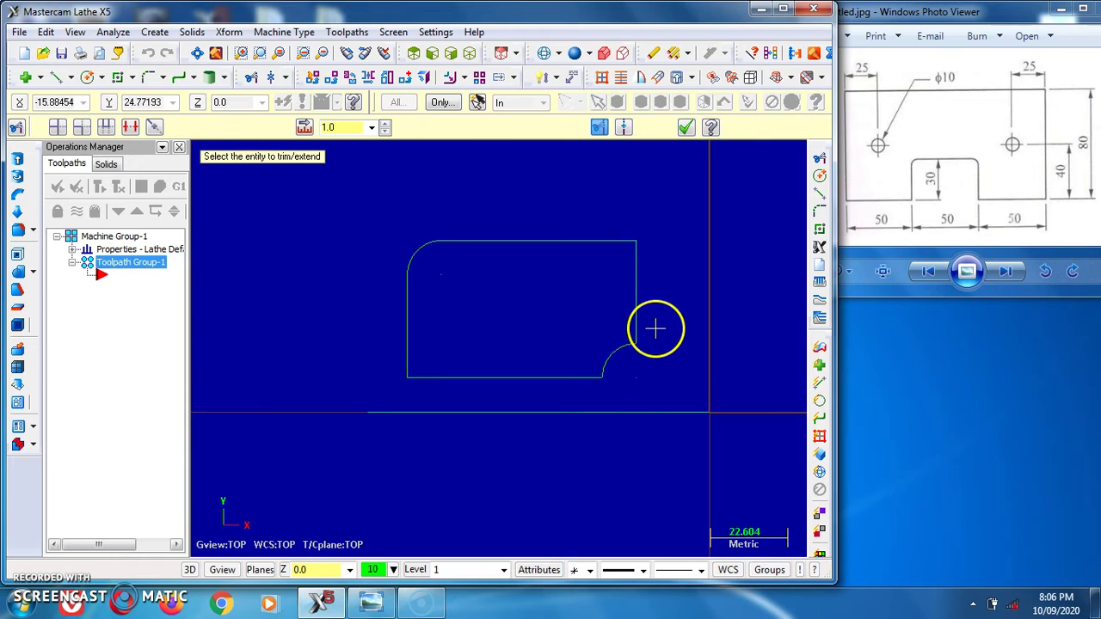
{"action": "scroll", "coordinate": [637, 334], "scroll_direction": "down", "scroll_amount": 1}
{"action": "scroll", "coordinate": [629, 338], "scroll_direction": "up", "scroll_amount": 2}
{"action": "scroll", "coordinate": [556, 327], "scroll_direction": "down", "scroll_amount": 3}
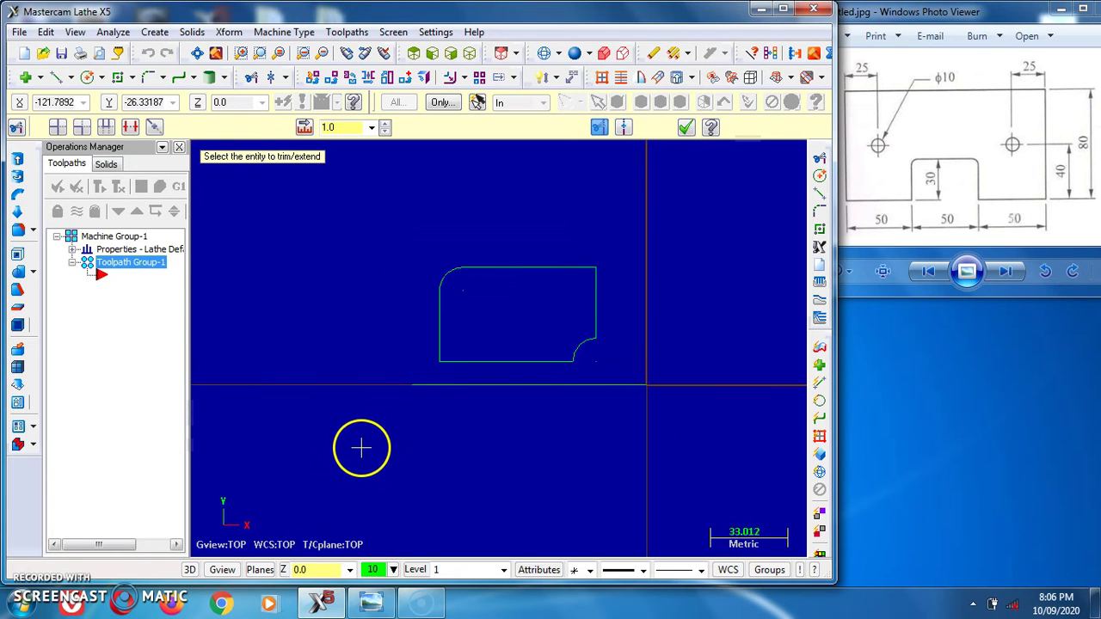
{"action": "left_click", "coordinate": [685, 128]}
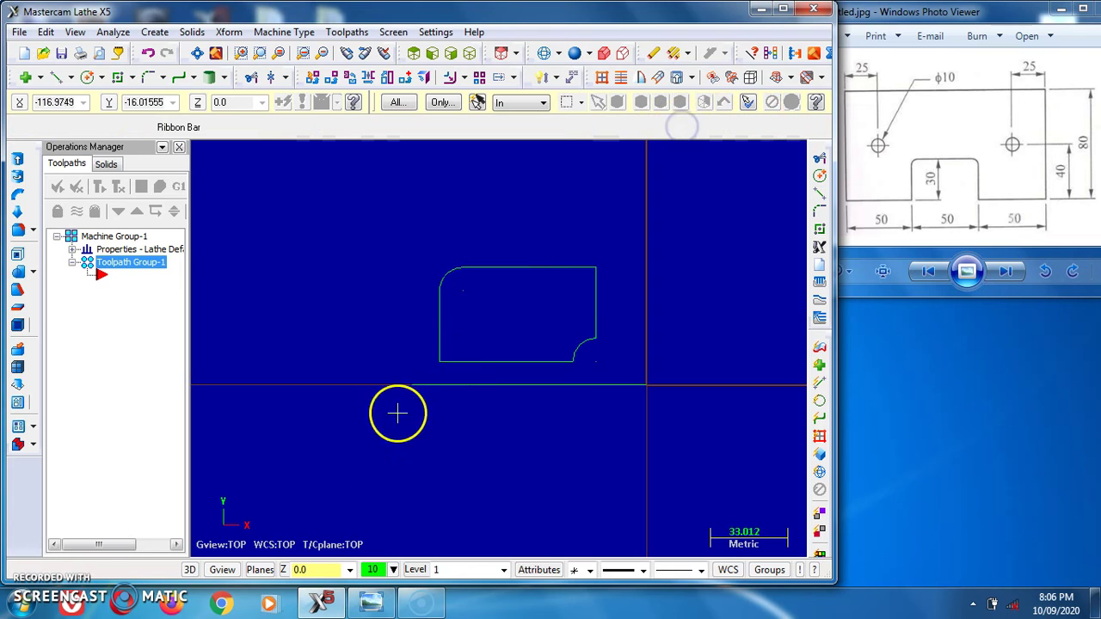
Delete all the practice geometry, including the filleted and notched rectangle and the line drawn from the origin
{"action": "left_click_drag", "start_coordinate": [704, 204], "coordinate": [703, 205]}
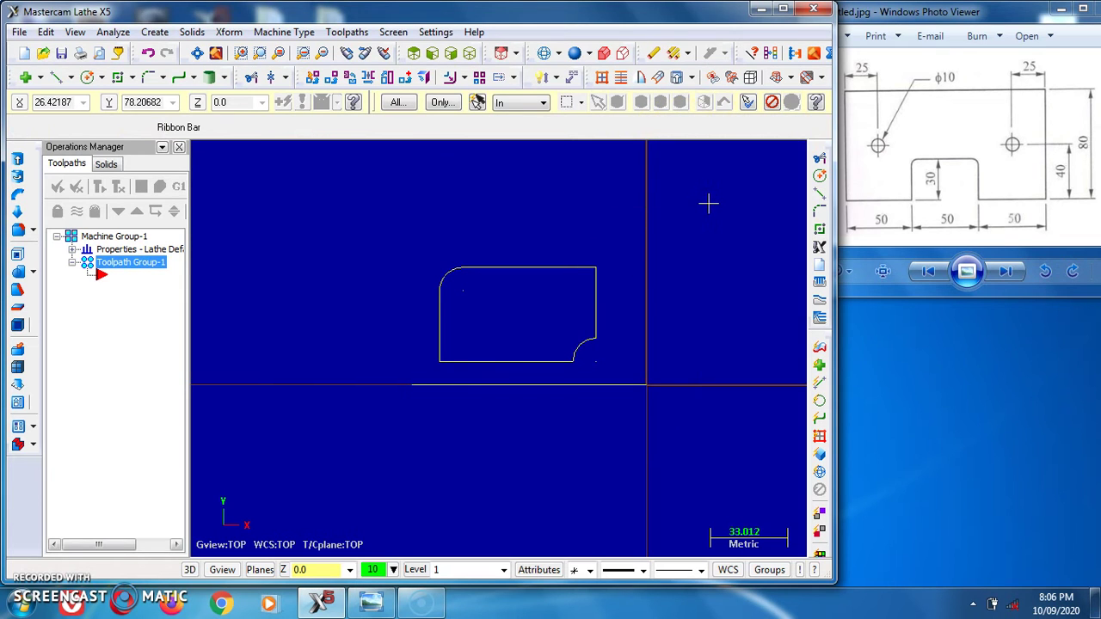
{"action": "key", "text": "Delete"}
{"action": "scroll", "coordinate": [531, 248], "scroll_direction": "up", "scroll_amount": 1}
{"action": "scroll", "coordinate": [499, 262], "scroll_direction": "down", "scroll_amount": 3}
{"action": "scroll", "coordinate": [469, 276], "scroll_direction": "down", "scroll_amount": 1}
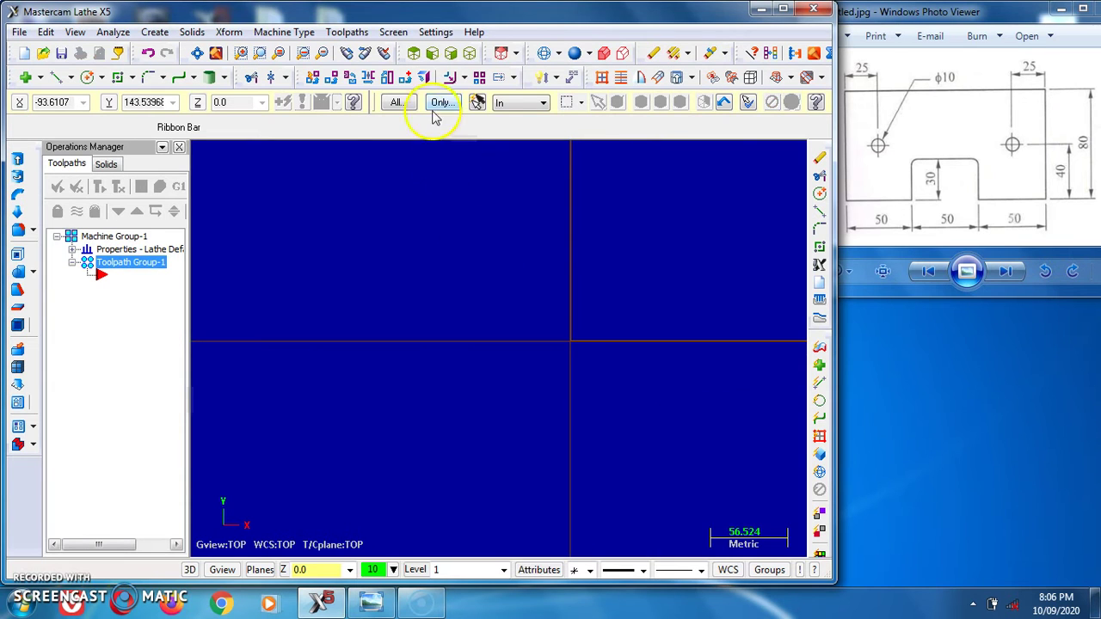
Switch the graphics view between Top and Isometric, ending in the Top view
{"action": "left_click", "coordinate": [415, 53]}
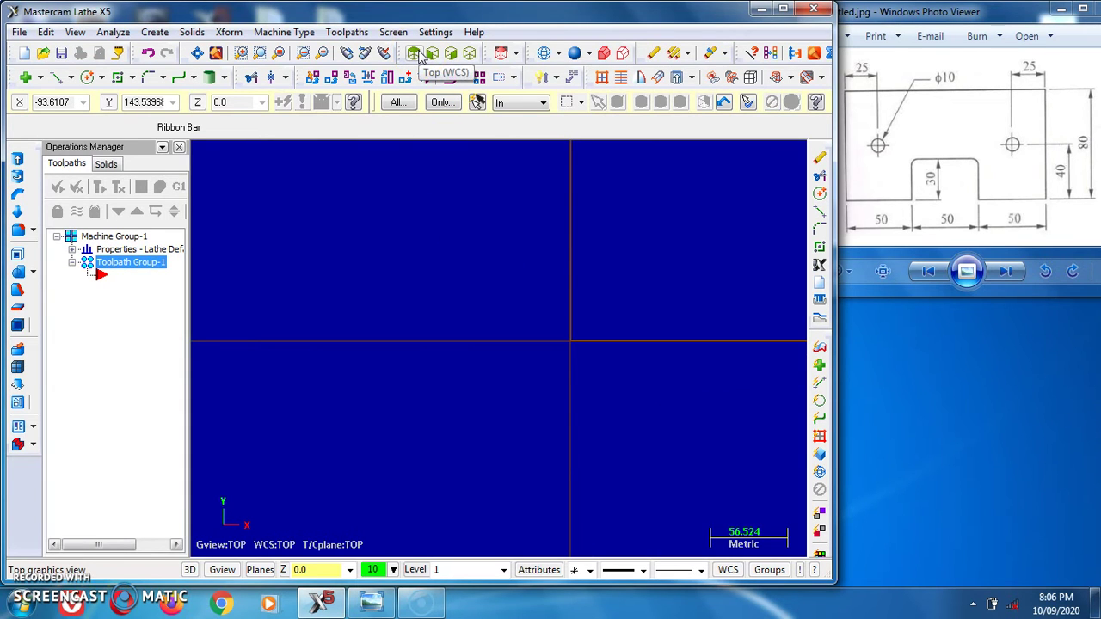
{"action": "left_click", "coordinate": [469, 54]}
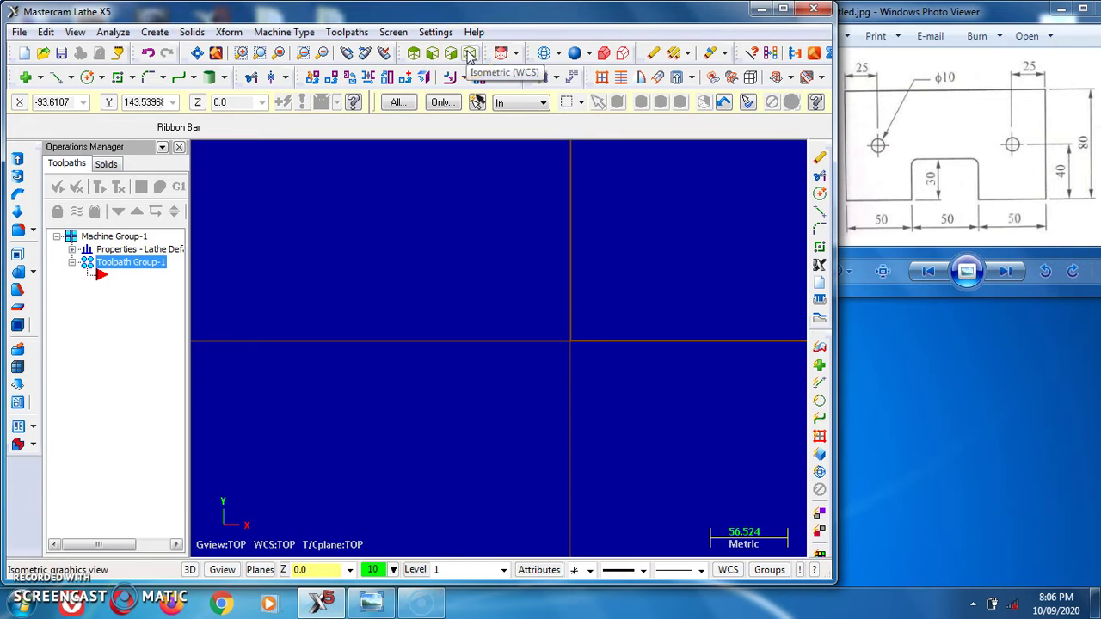
{"action": "left_click", "coordinate": [469, 55]}
{"action": "left_click", "coordinate": [416, 54]}
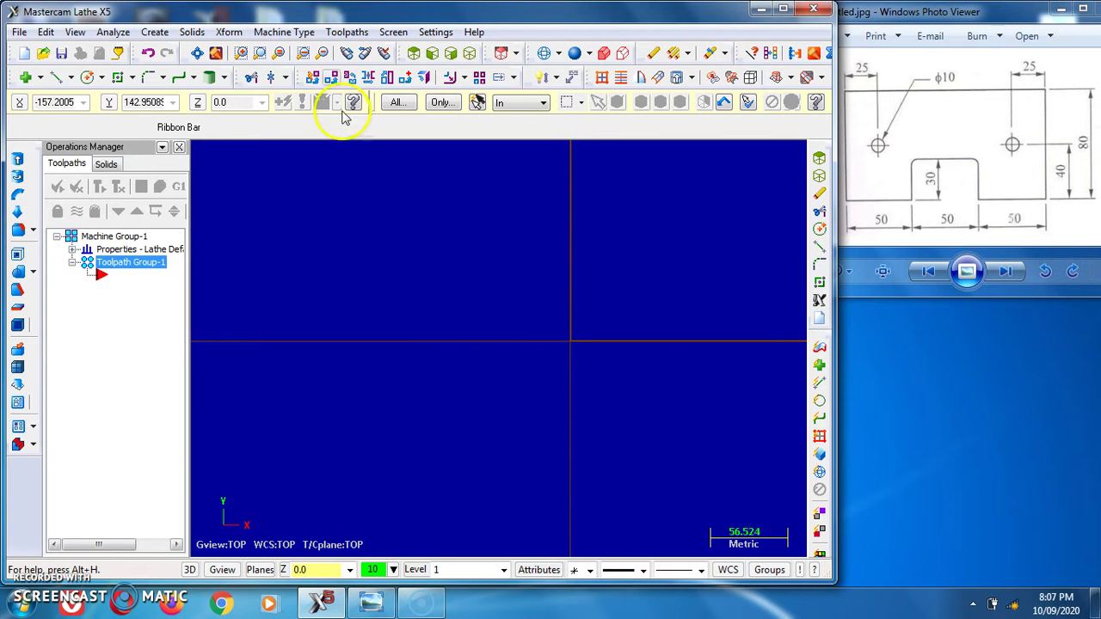
{"action": "left_click", "coordinate": [298, 32]}
{"action": "mouse_move", "coordinate": [298, 57]}
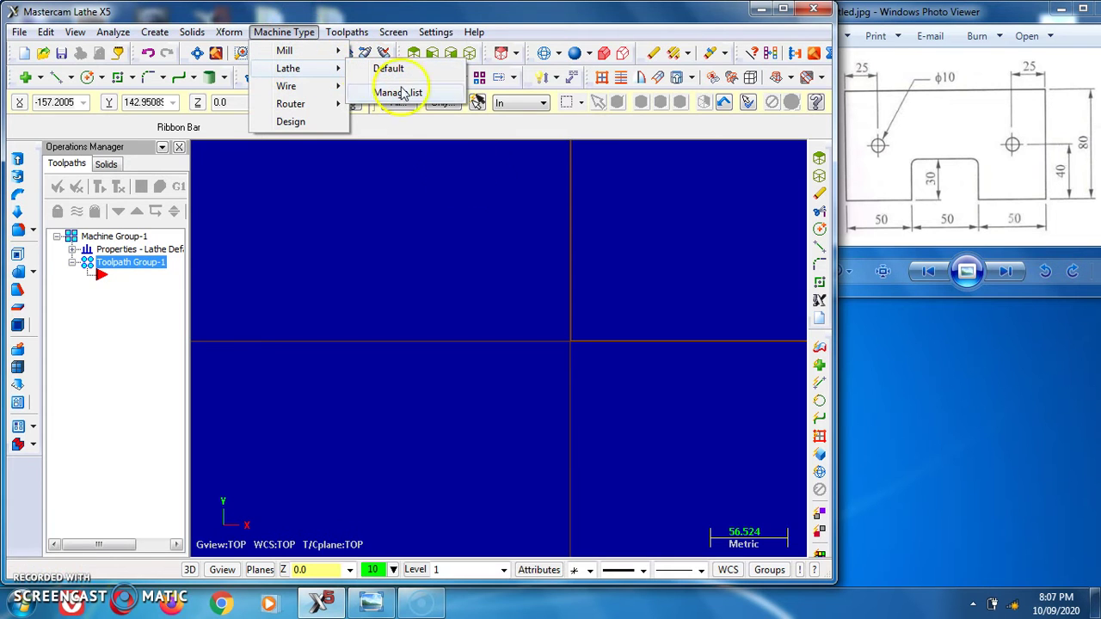
{"action": "left_click", "coordinate": [465, 251]}
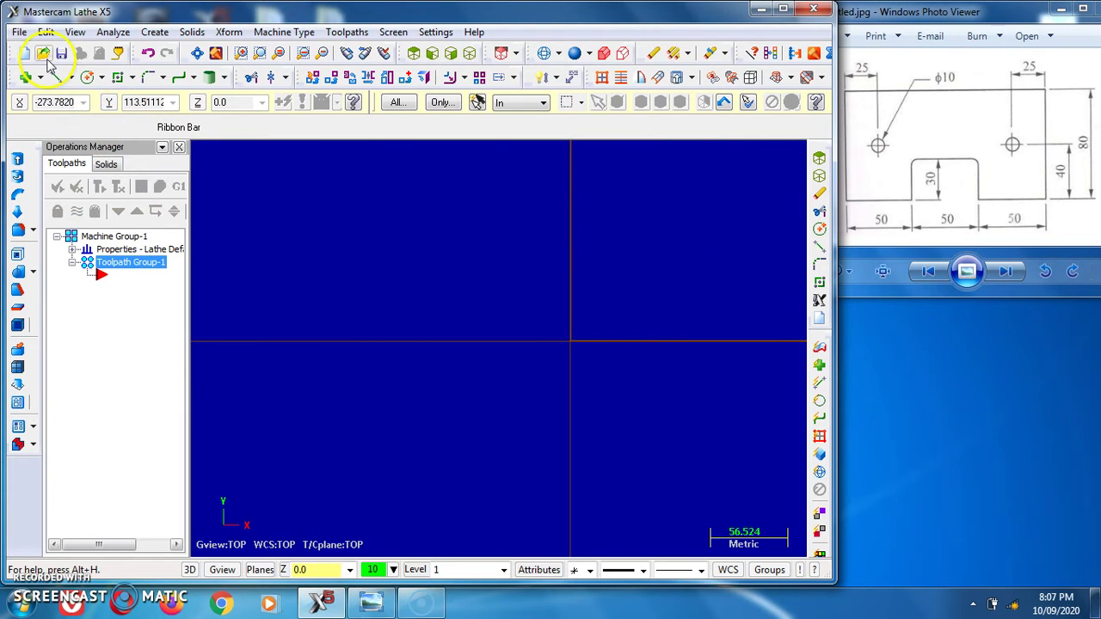
Start a new file without saving the changes to the current one
{"action": "left_click", "coordinate": [19, 31]}
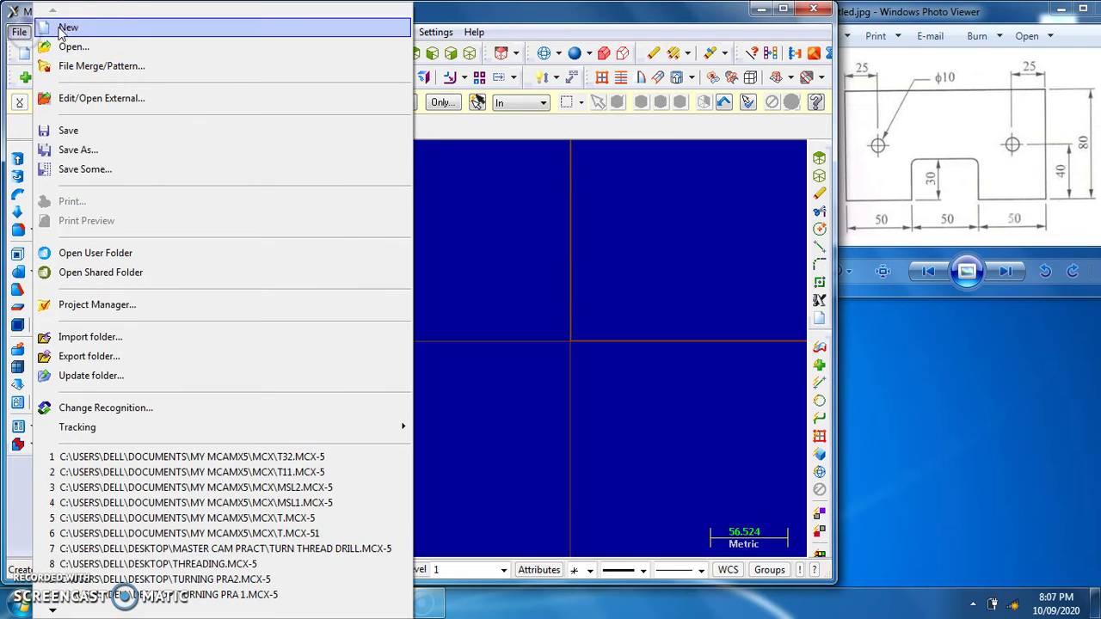
{"action": "left_click", "coordinate": [86, 29]}
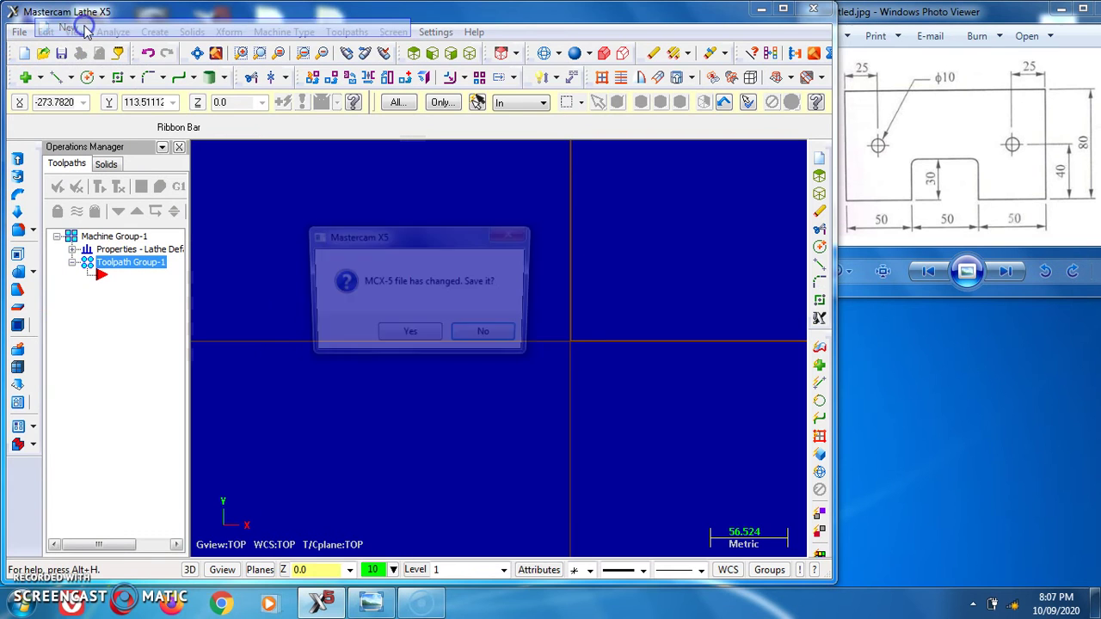
{"action": "left_click", "coordinate": [487, 337]}
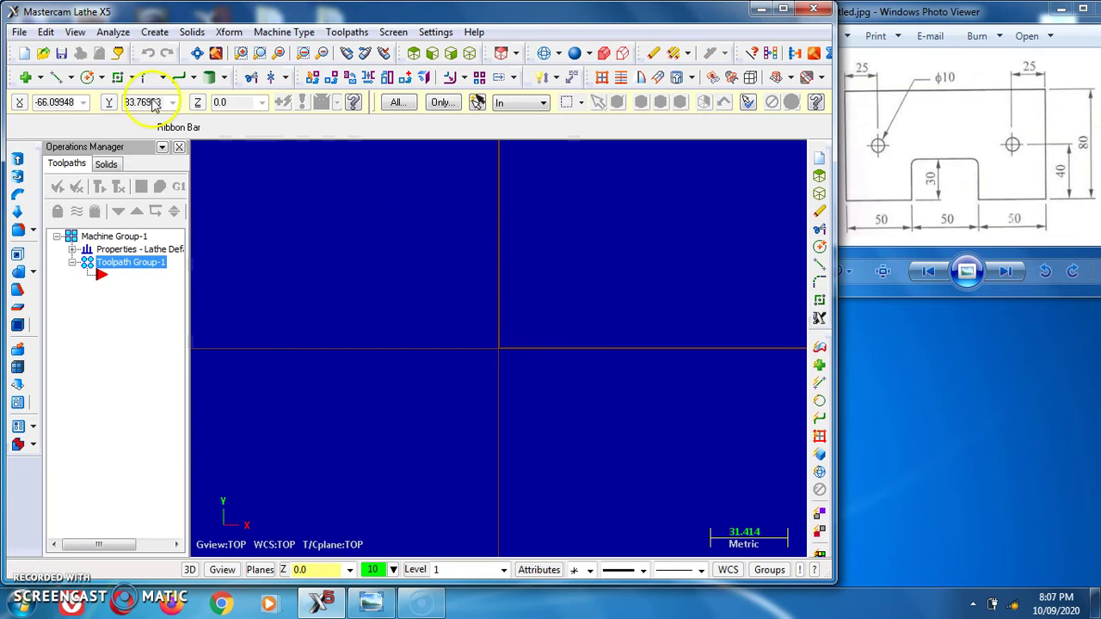
{"action": "left_click", "coordinate": [19, 32]}
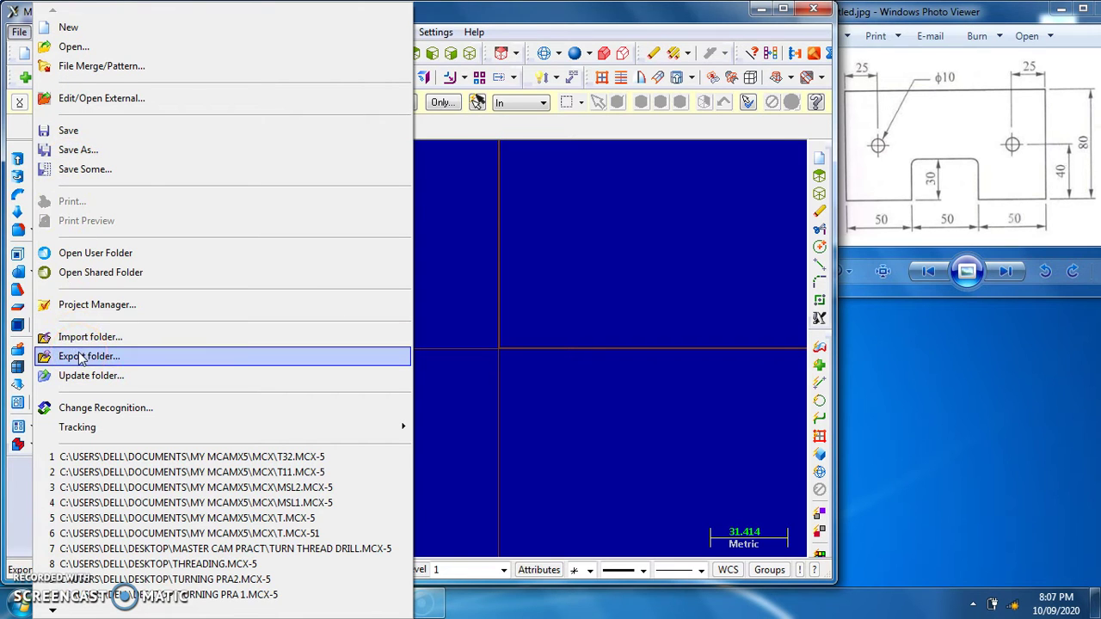
{"action": "left_click", "coordinate": [555, 229]}
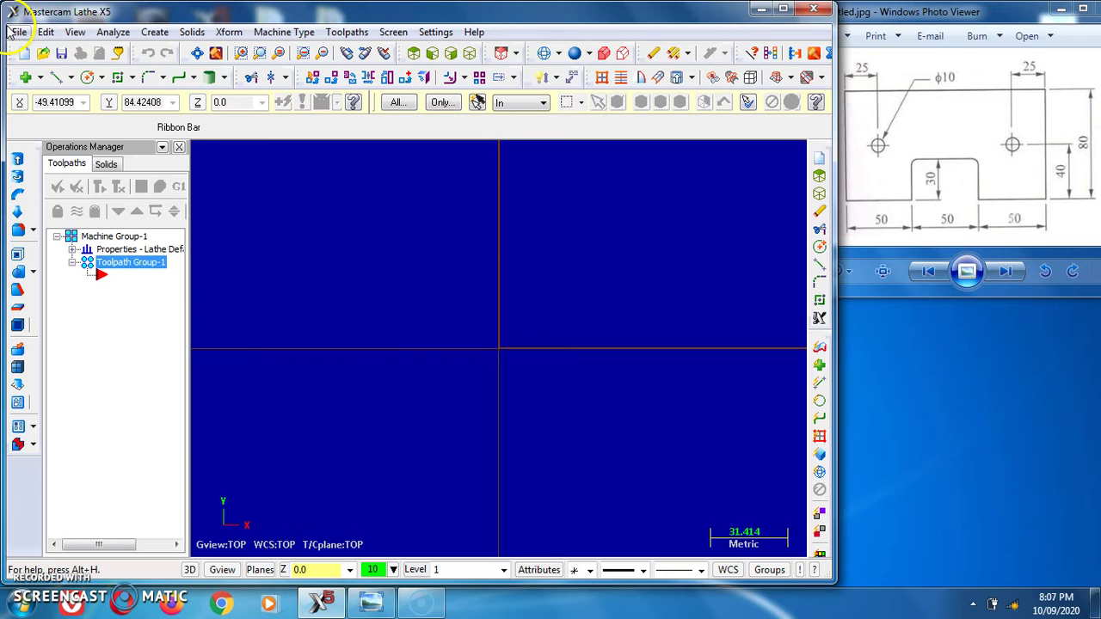
{"action": "left_click", "coordinate": [45, 32]}
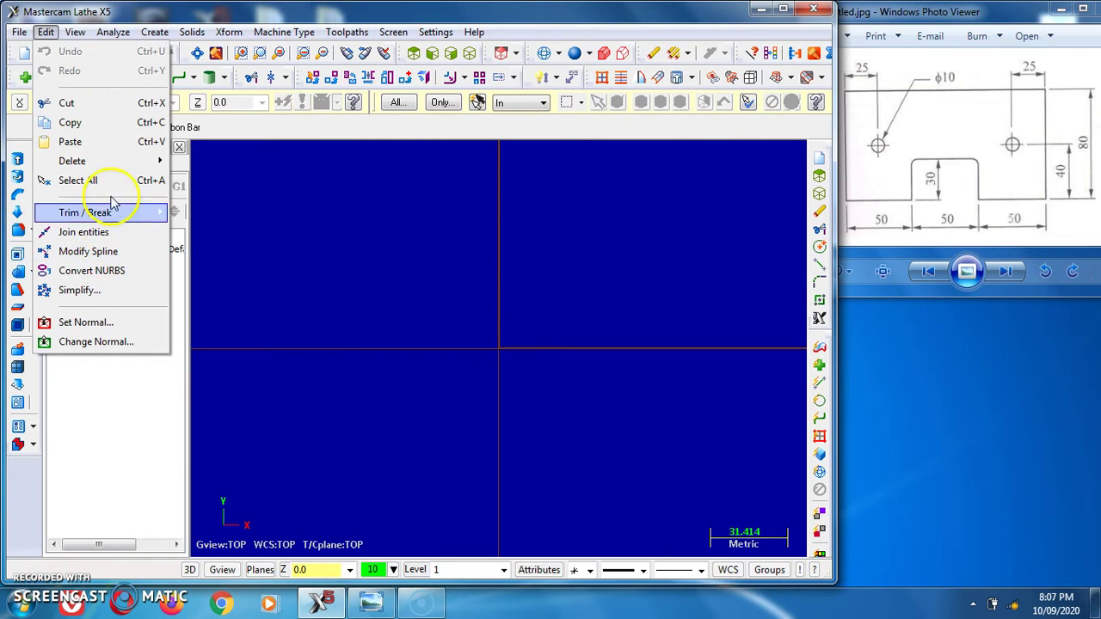
{"action": "mouse_move", "coordinate": [76, 34]}
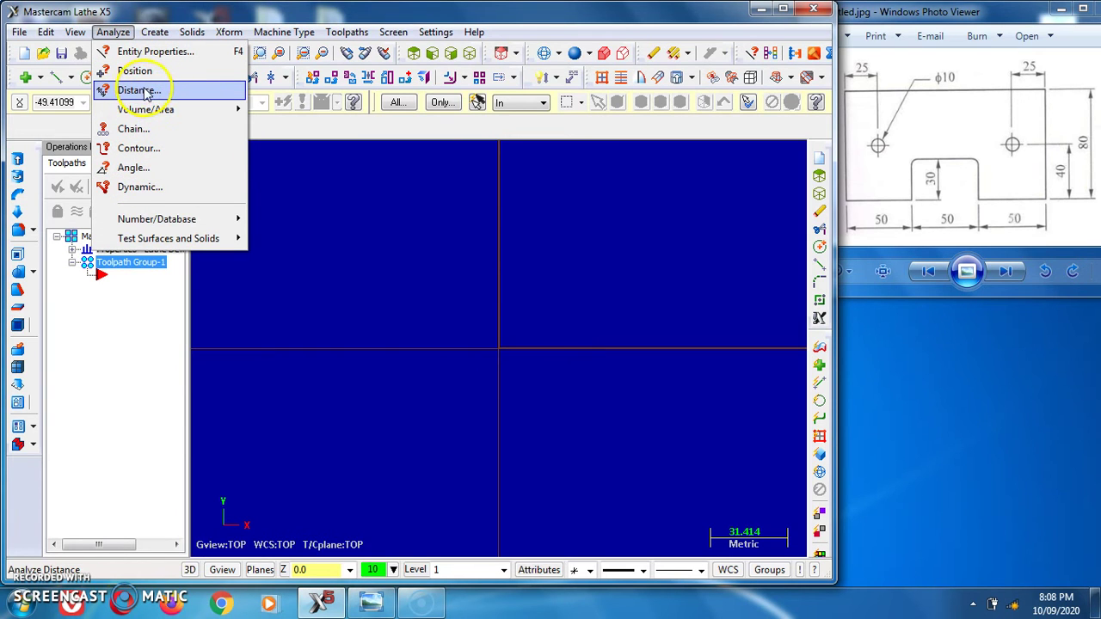
{"action": "mouse_move", "coordinate": [155, 34]}
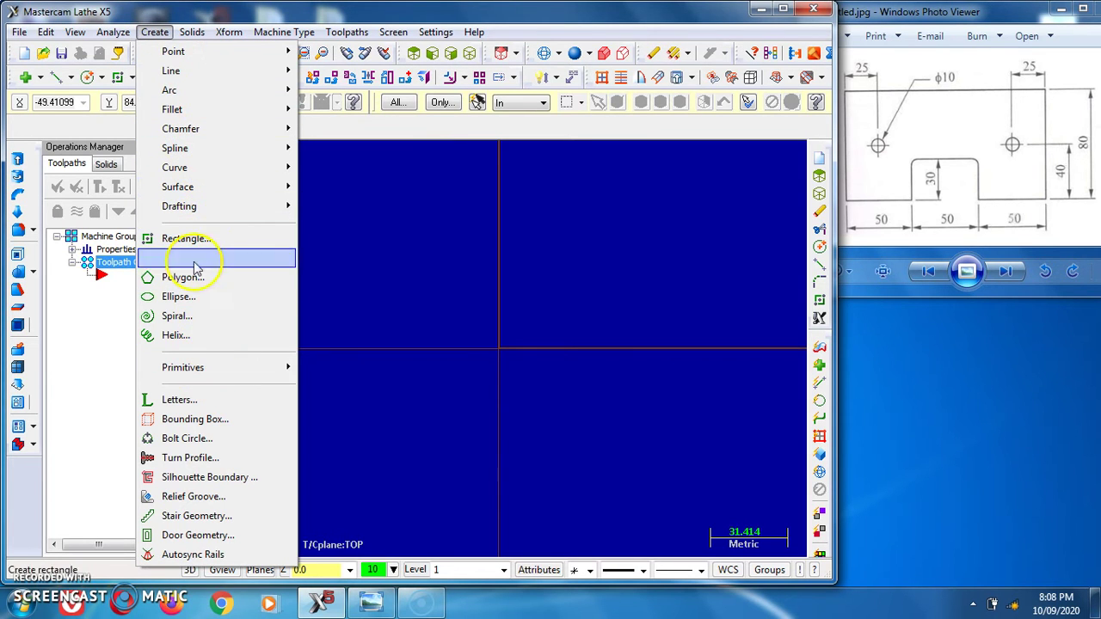
{"action": "mouse_move", "coordinate": [191, 33]}
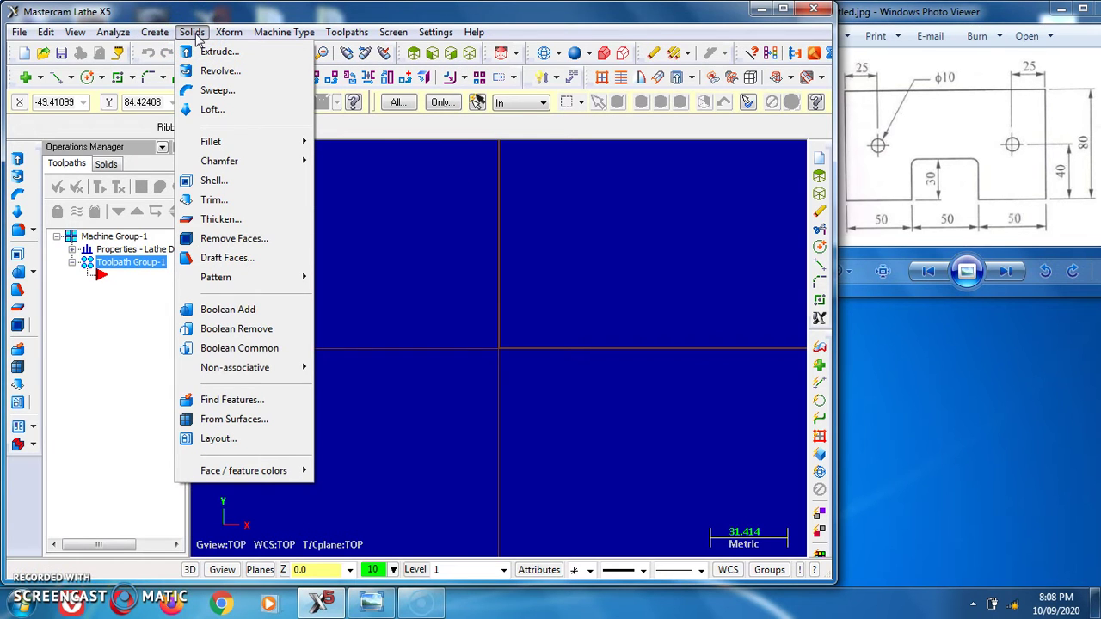
{"action": "left_click", "coordinate": [204, 52]}
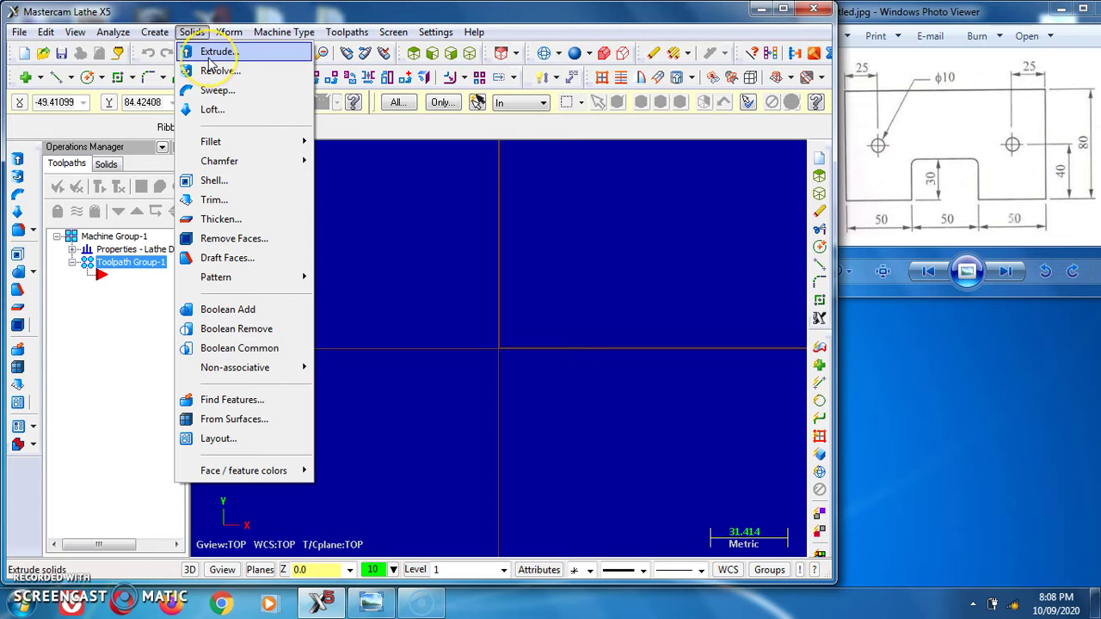
{"action": "left_click", "coordinate": [194, 36]}
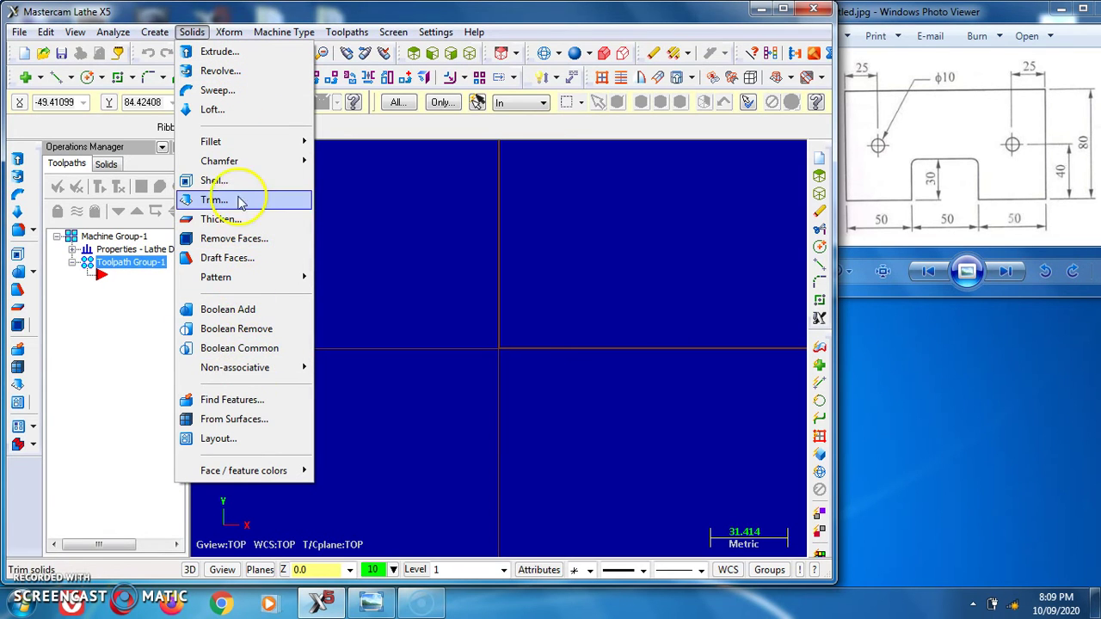
{"action": "mouse_move", "coordinate": [229, 32]}
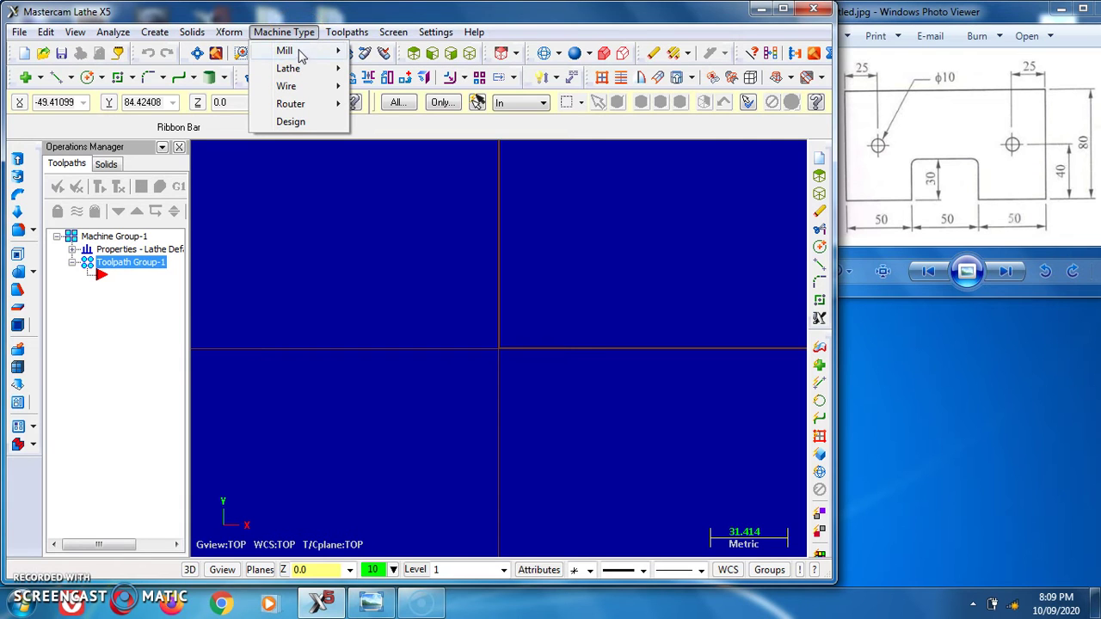
{"action": "mouse_move", "coordinate": [300, 57]}
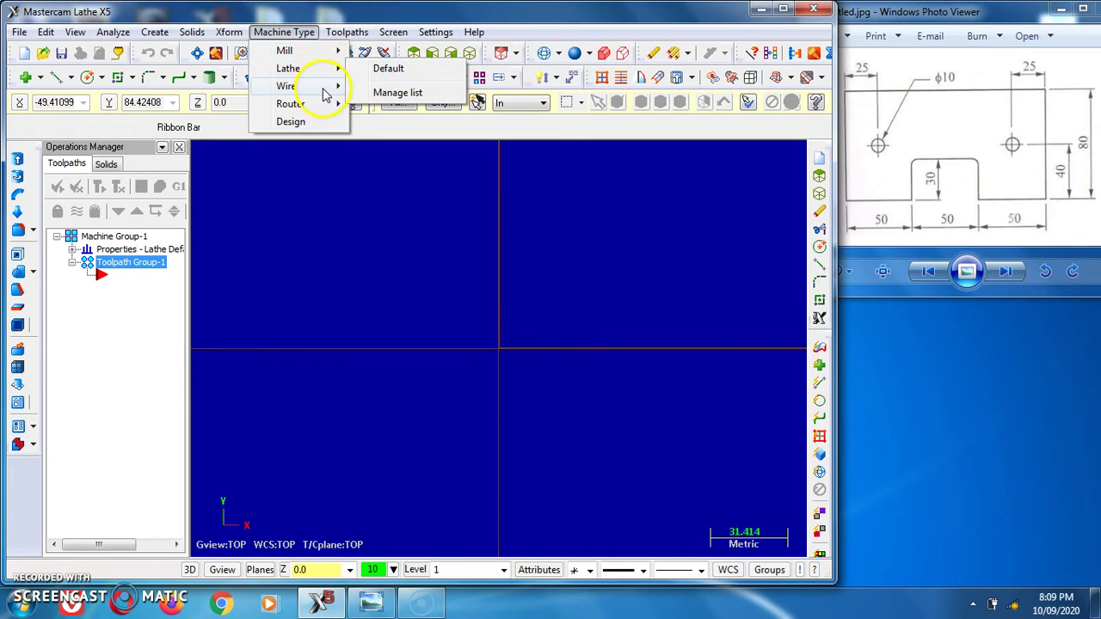
{"action": "mouse_move", "coordinate": [326, 109]}
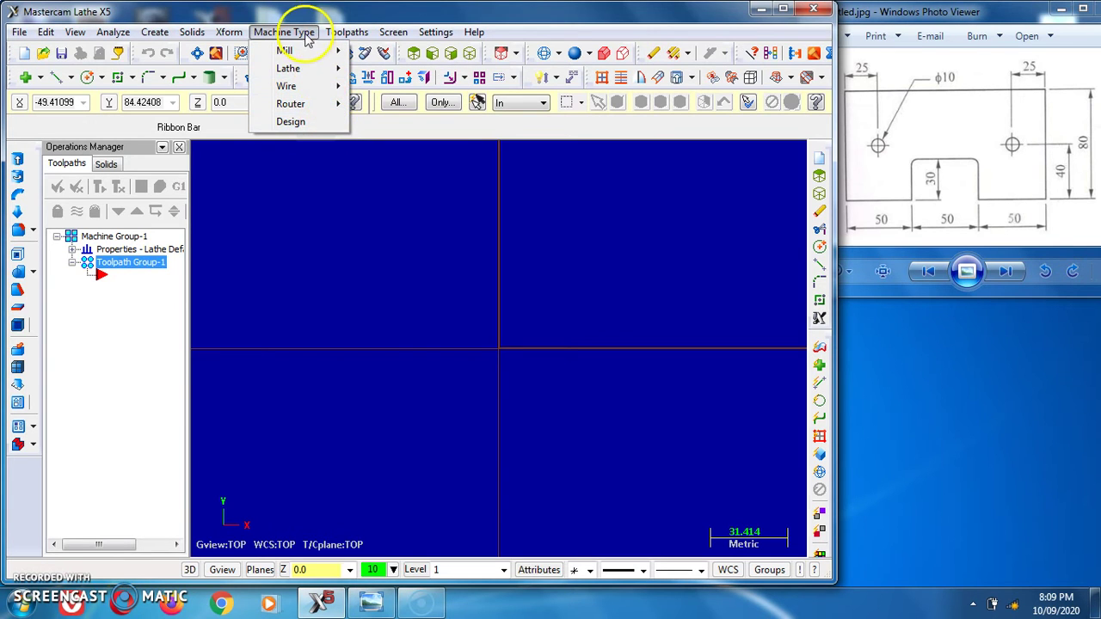
{"action": "left_click", "coordinate": [339, 31]}
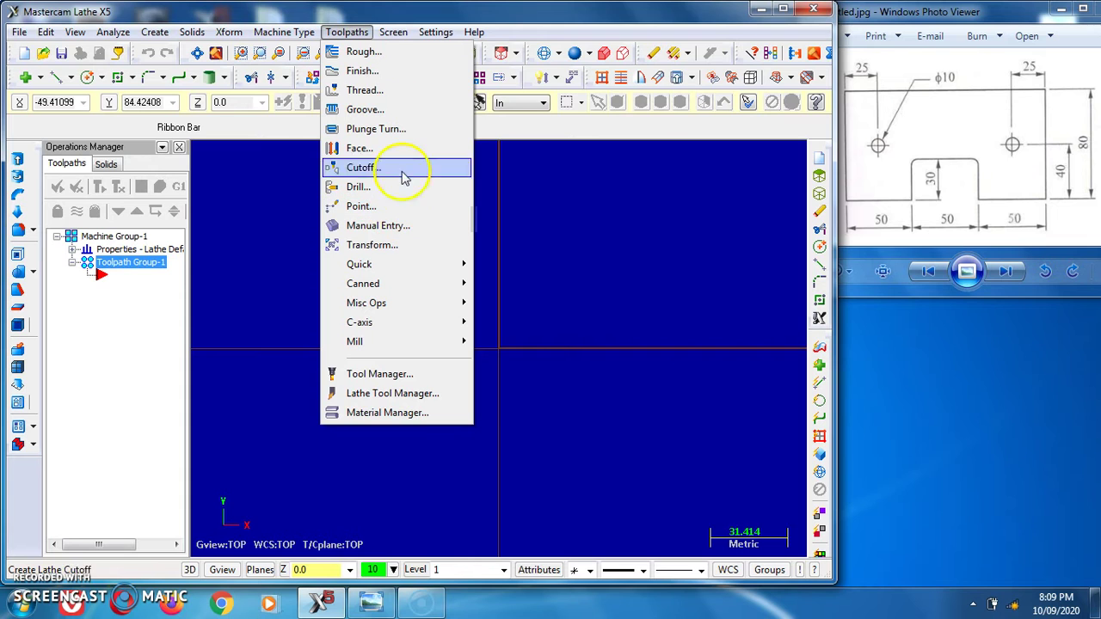
{"action": "mouse_move", "coordinate": [388, 39]}
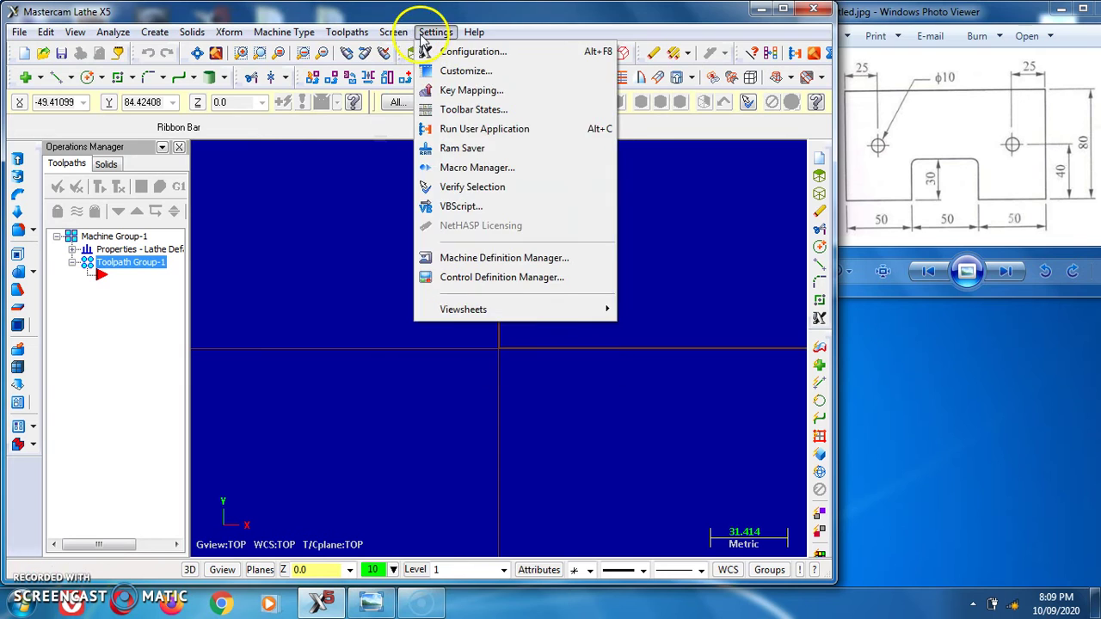
{"action": "mouse_move", "coordinate": [464, 35]}
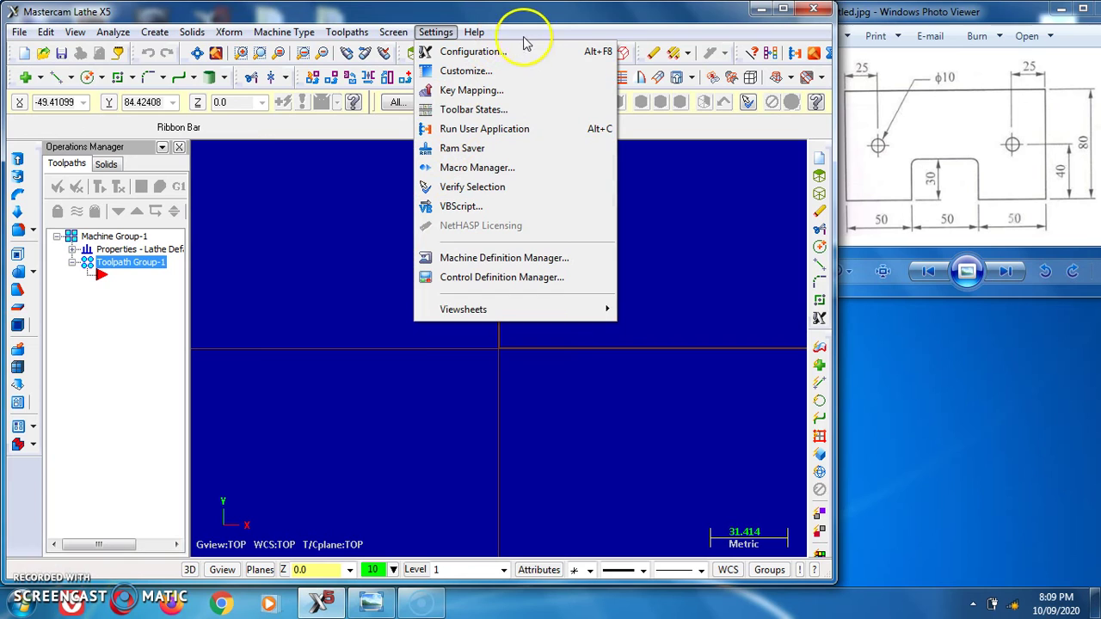
{"action": "left_click", "coordinate": [233, 160]}
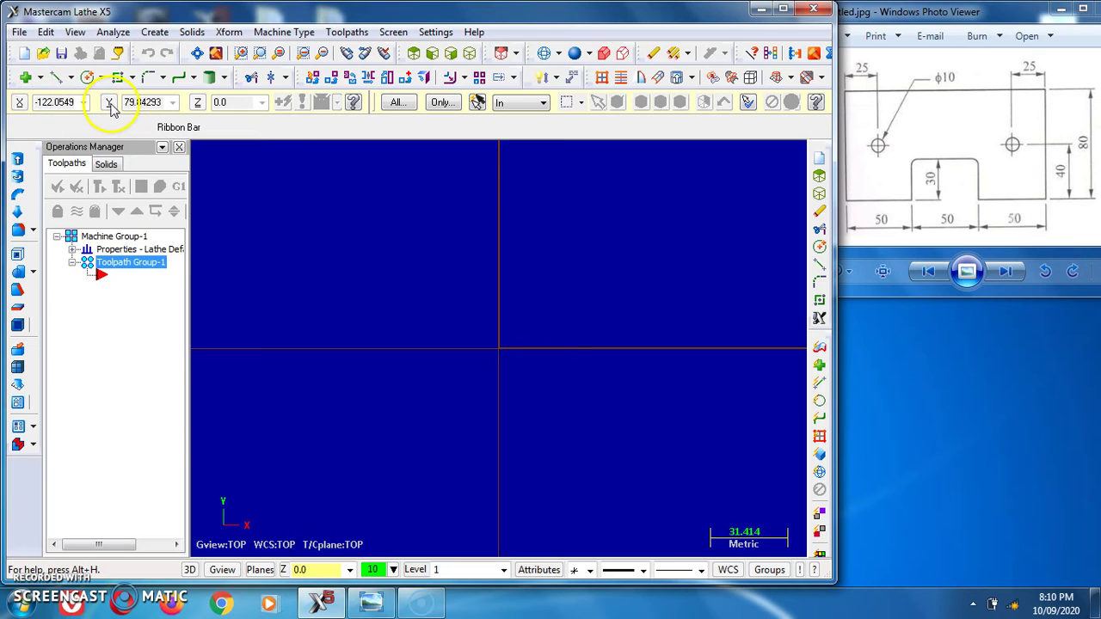
Draw a rectangle 150 mm wide and 80 mm high, starting at the origin and extending into the upper-right quadrant
{"action": "left_click", "coordinate": [477, 54]}
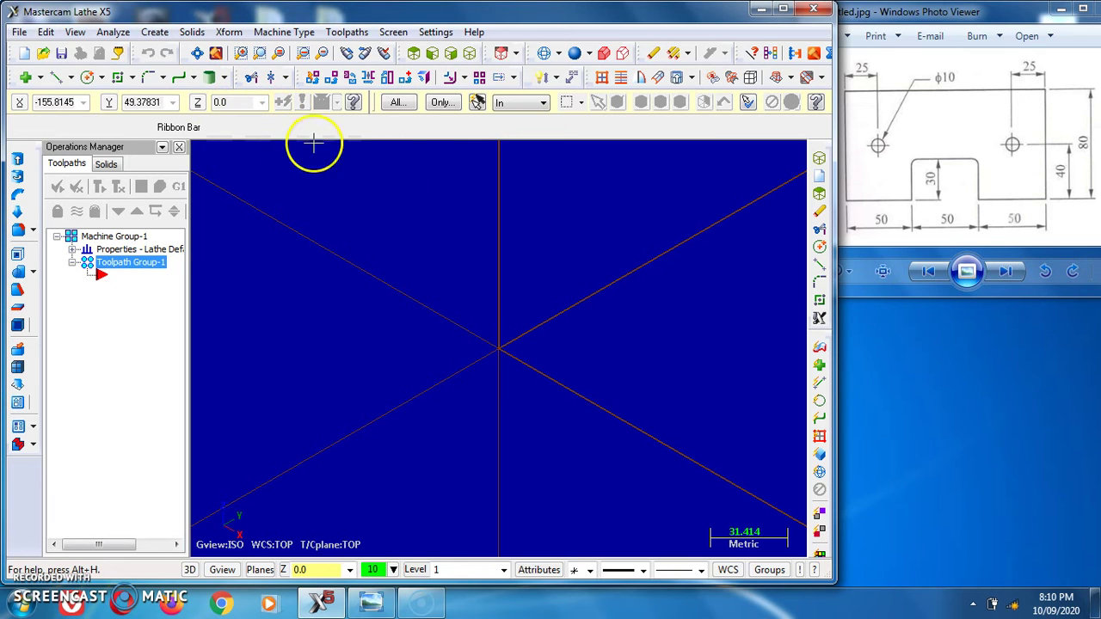
{"action": "left_click", "coordinate": [414, 55]}
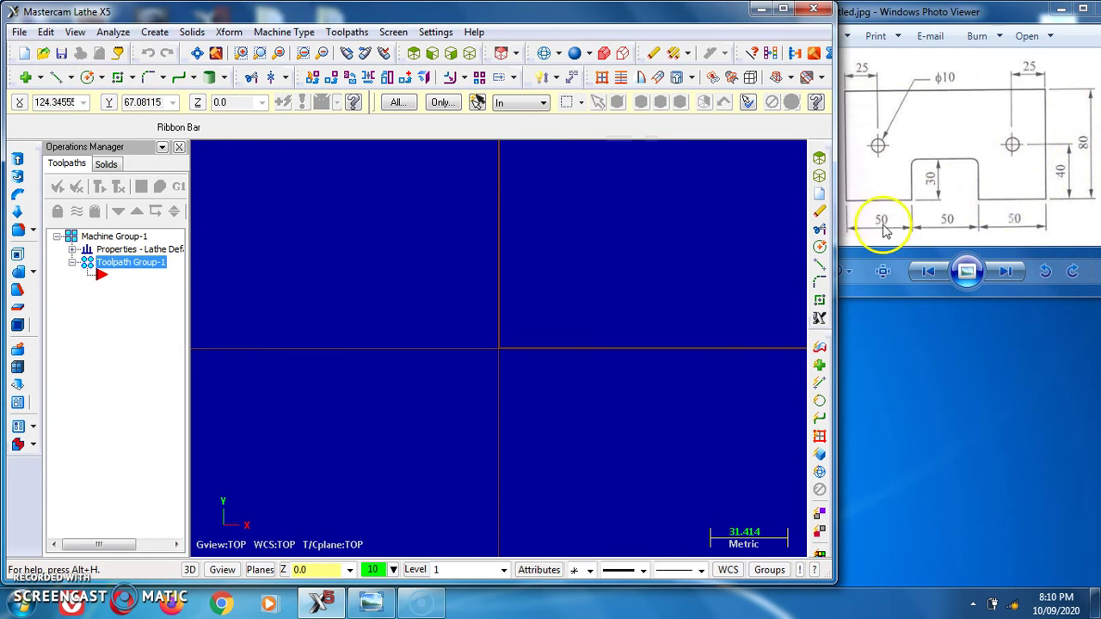
{"action": "left_click", "coordinate": [120, 79]}
{"action": "left_click", "coordinate": [499, 348]}
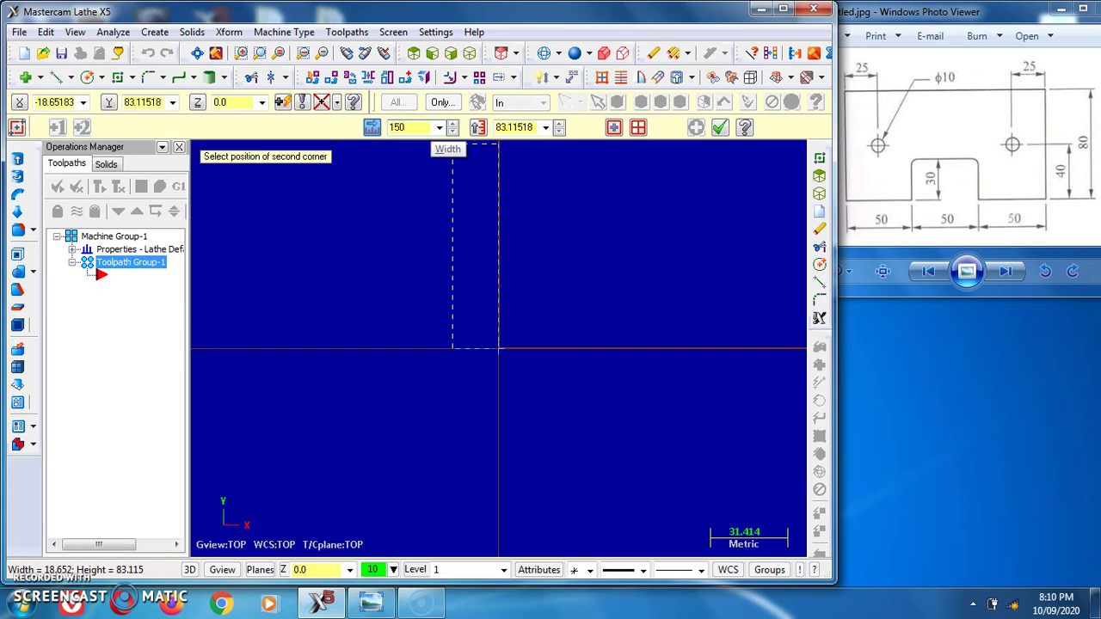
{"action": "left_click", "coordinate": [521, 128]}
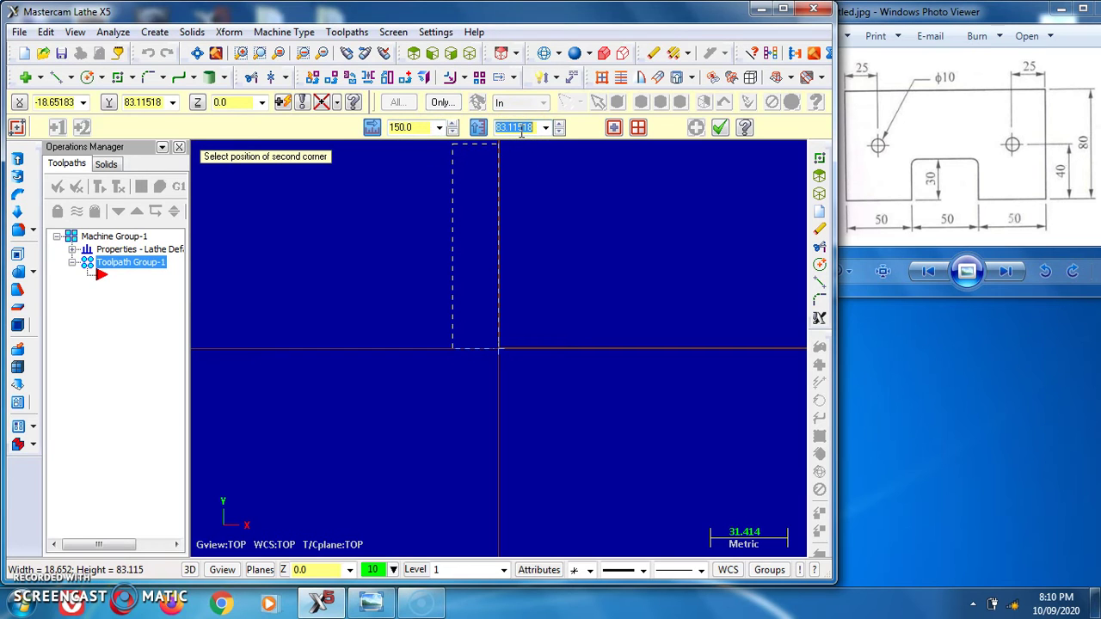
{"action": "type", "text": "80"}
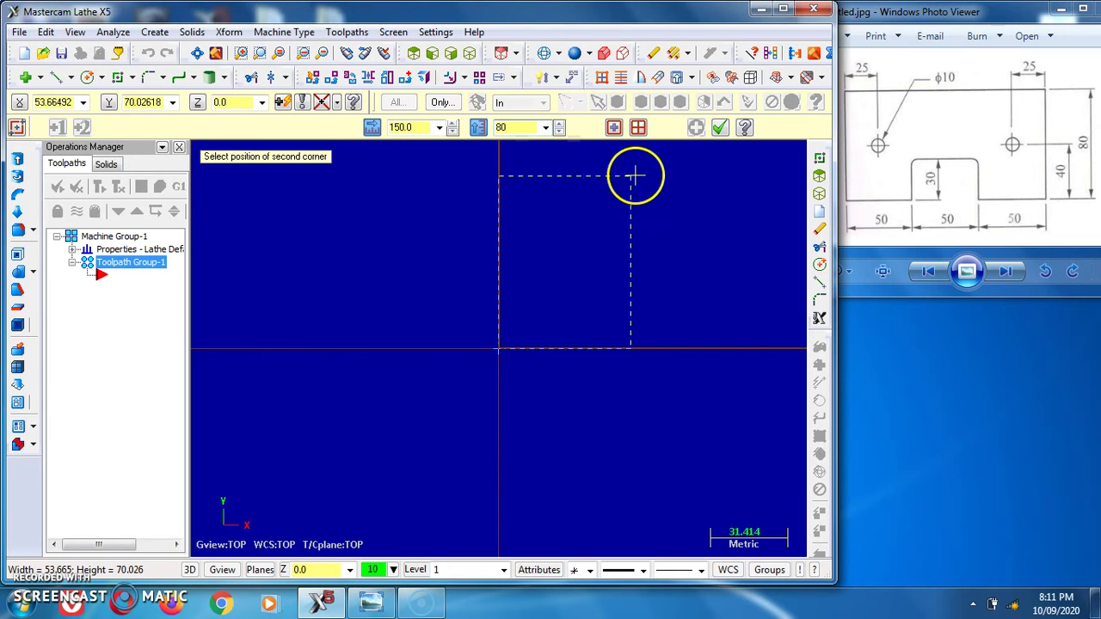
{"action": "key", "text": "Return"}
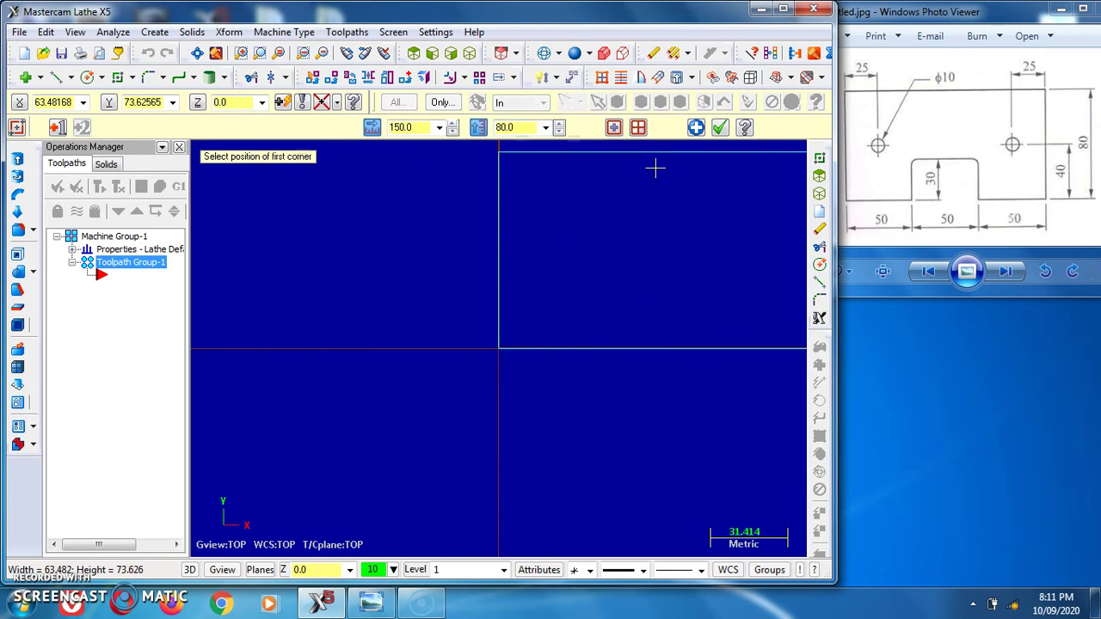
{"action": "left_click", "coordinate": [723, 136]}
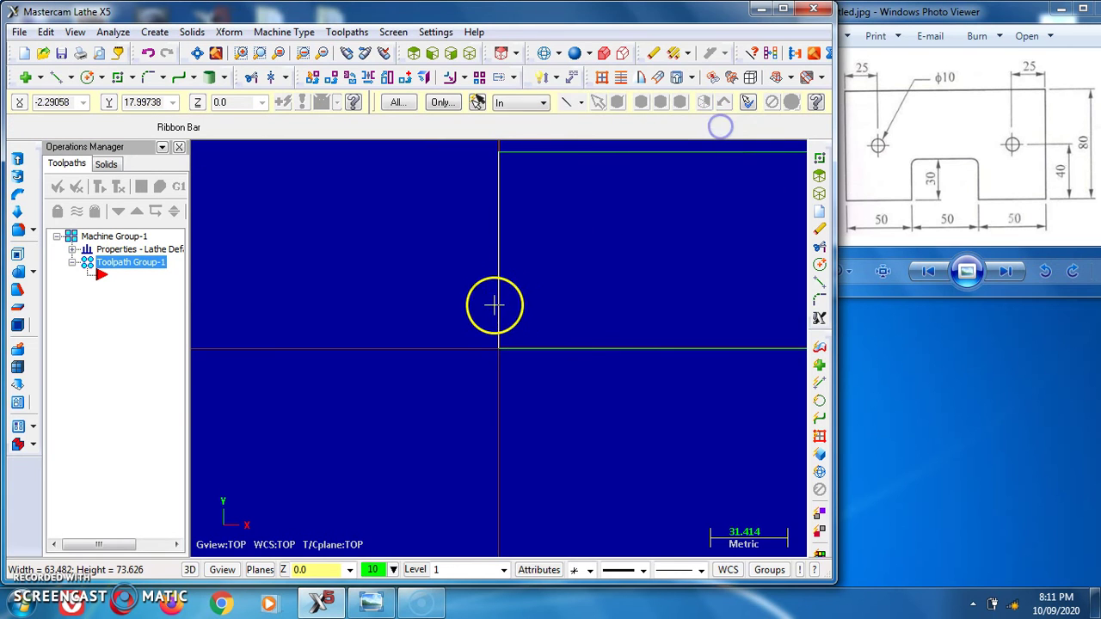
Draw a 40 mm helper line at 0 degrees from the origin along the rectangle's bottom edge
{"action": "scroll", "coordinate": [479, 310], "scroll_direction": "down", "scroll_amount": 3}
{"action": "scroll", "coordinate": [684, 197], "scroll_direction": "up", "scroll_amount": 2}
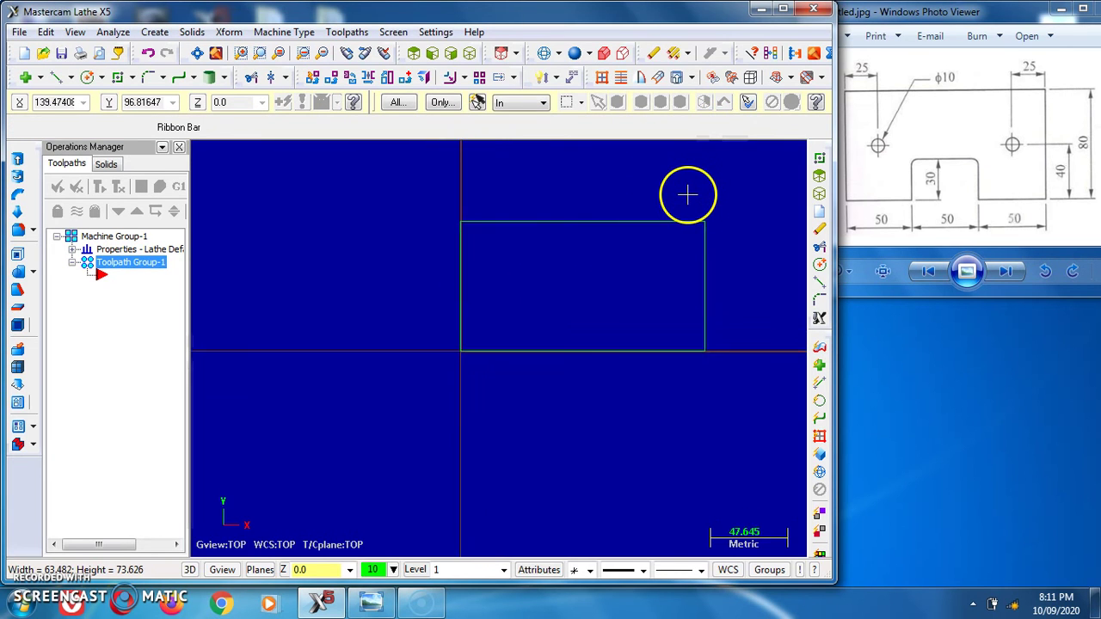
{"action": "scroll", "coordinate": [685, 196], "scroll_direction": "down", "scroll_amount": 1}
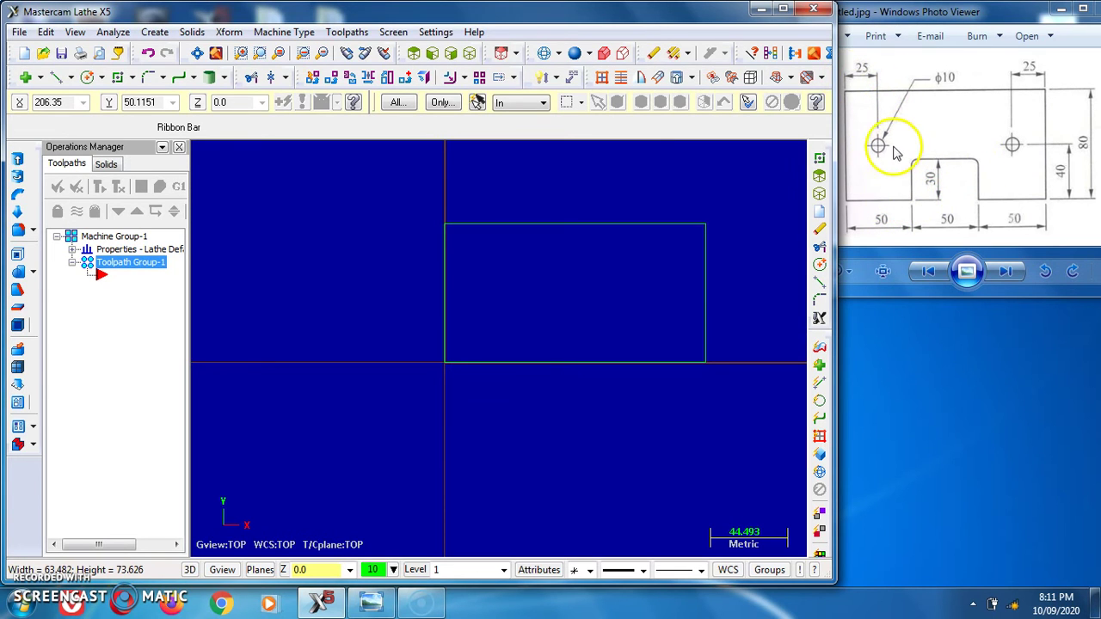
{"action": "left_click", "coordinate": [56, 78]}
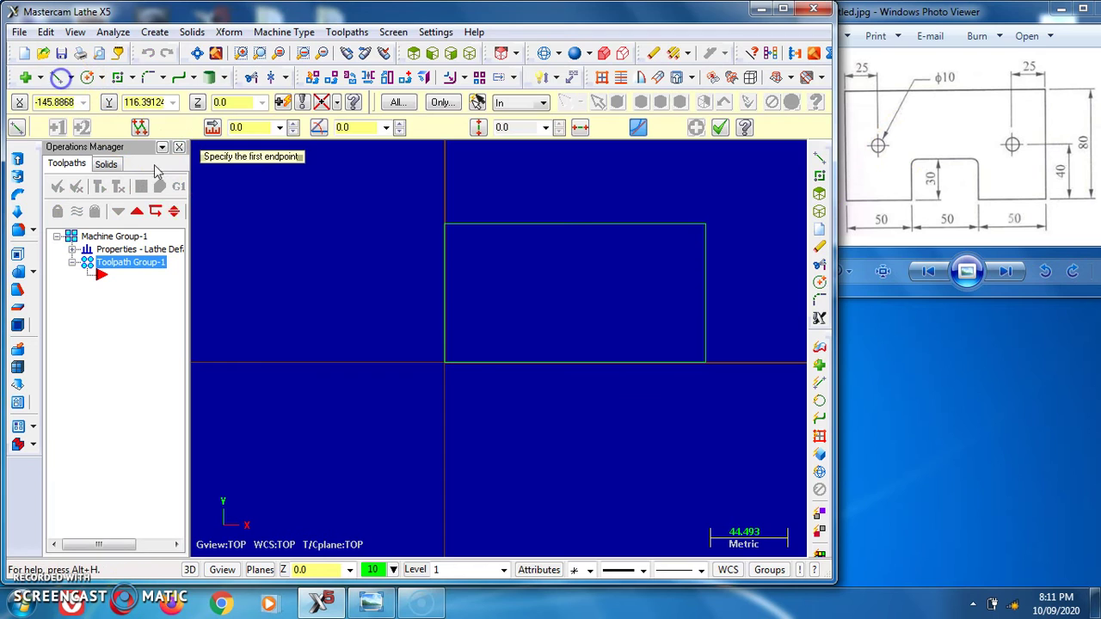
{"action": "left_click", "coordinate": [445, 363]}
{"action": "left_click", "coordinate": [510, 376]}
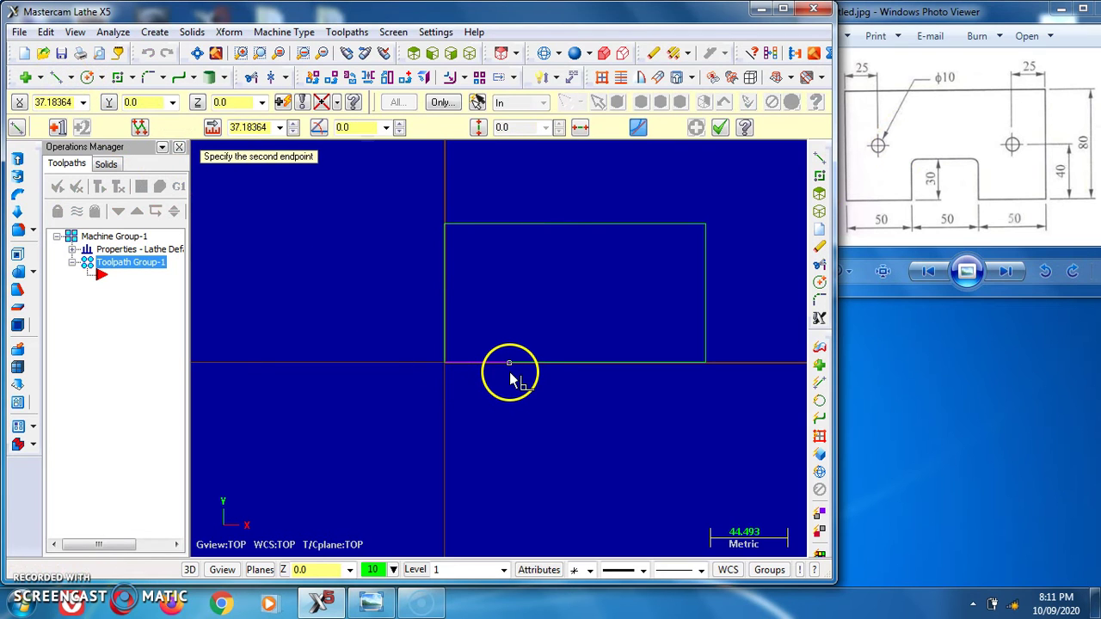
{"action": "left_click", "coordinate": [254, 130]}
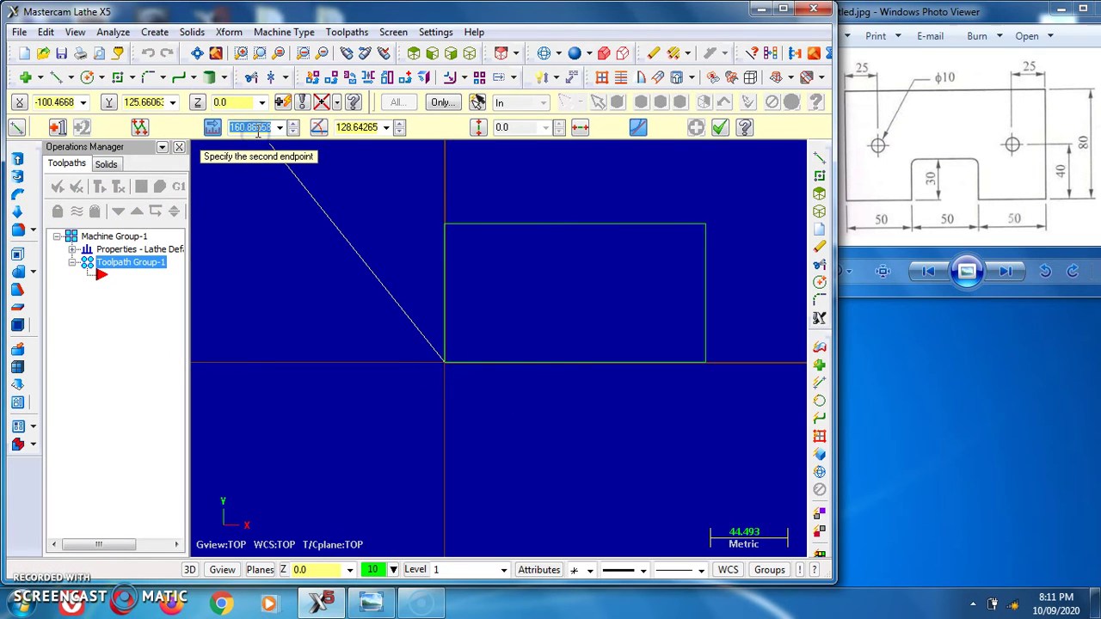
{"action": "left_click", "coordinate": [359, 127]}
{"action": "key", "text": "Return"}
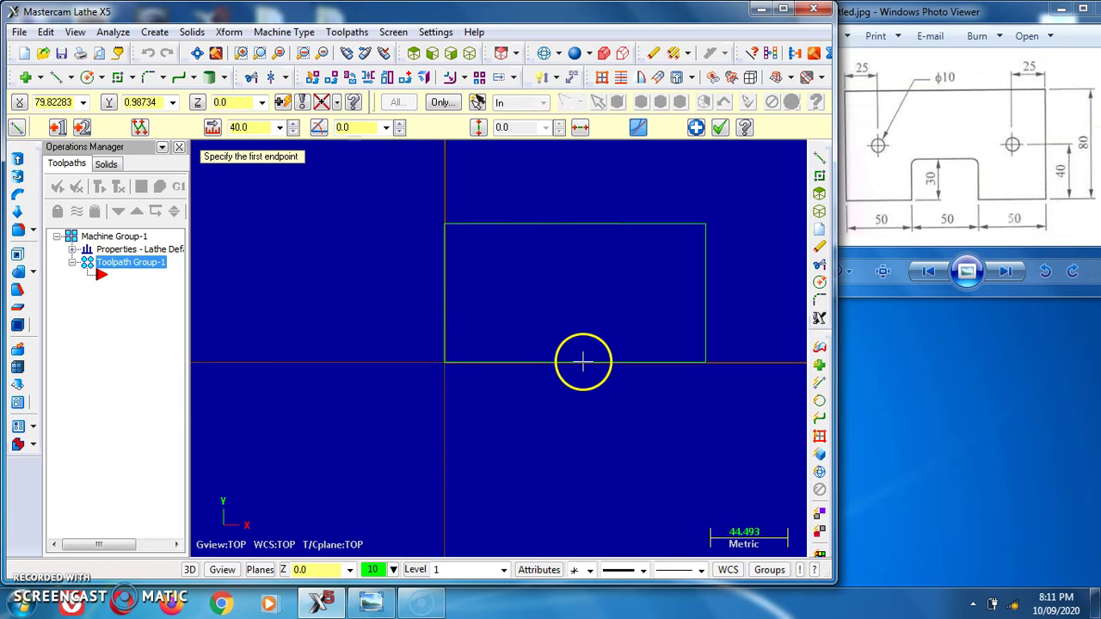
Draw a 40 mm helper line at 90 degrees up from the horizontal helper line's free end, and finish the line command
{"action": "left_click", "coordinate": [516, 362]}
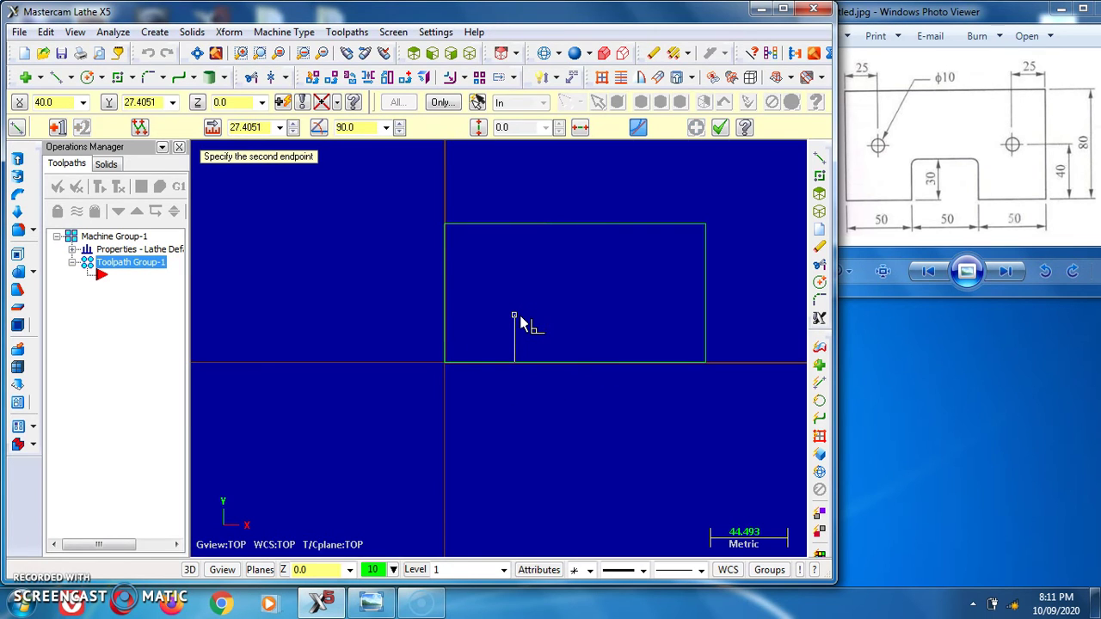
{"action": "left_click", "coordinate": [256, 129]}
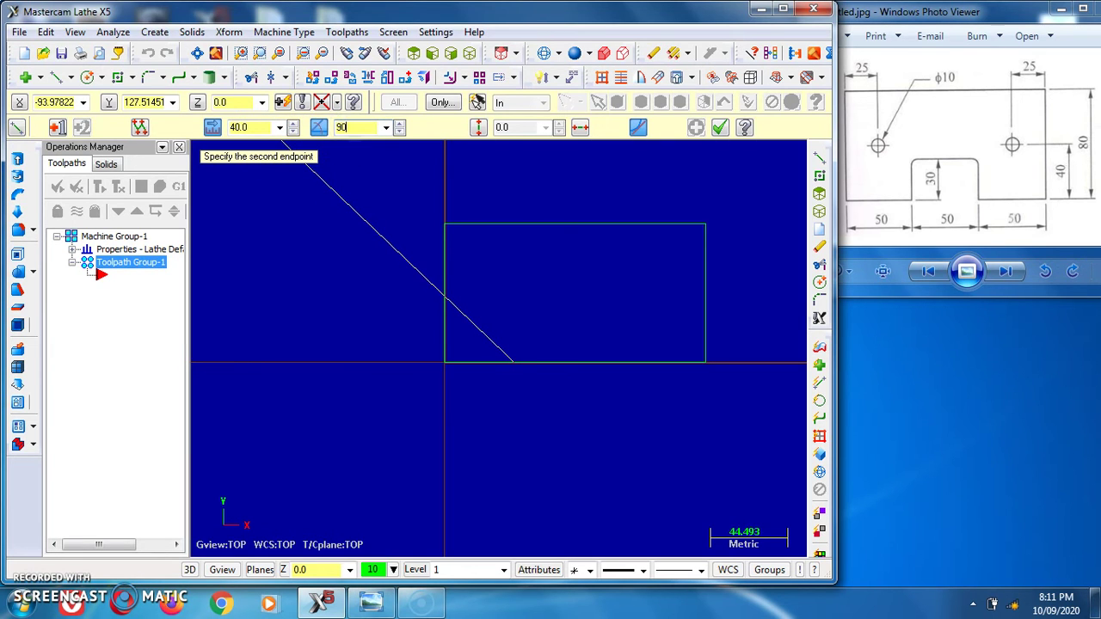
{"action": "key", "text": "Return"}
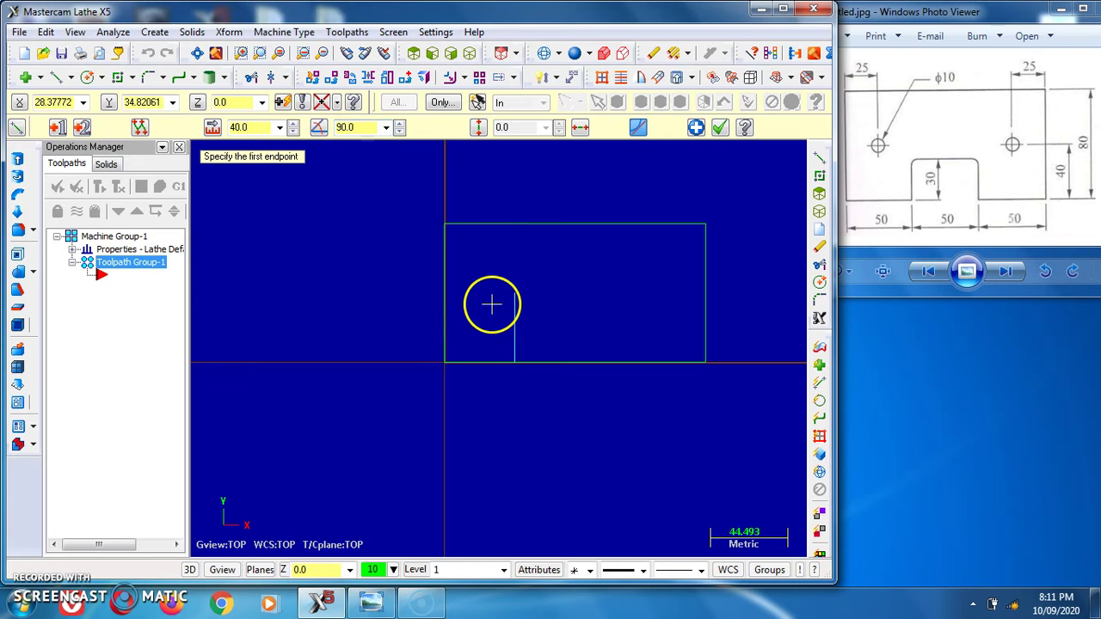
{"action": "left_click", "coordinate": [720, 127]}
Draw a circle of radius 5 mm centred on the vertical helper line's upper end, and delete both helper lines
{"action": "left_click", "coordinate": [90, 77]}
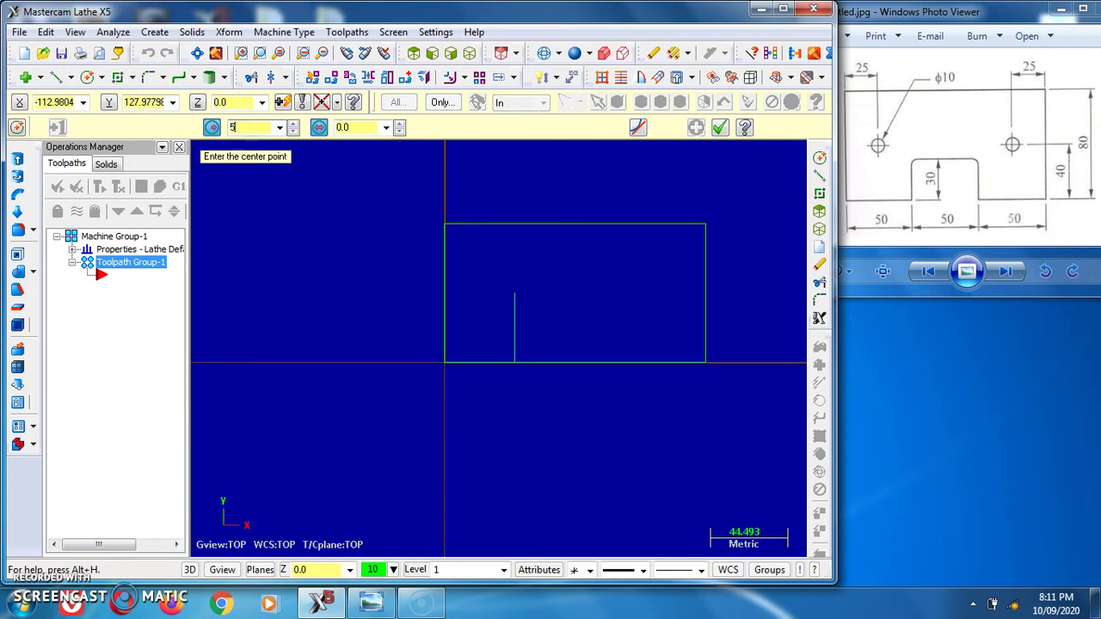
{"action": "left_click", "coordinate": [516, 294]}
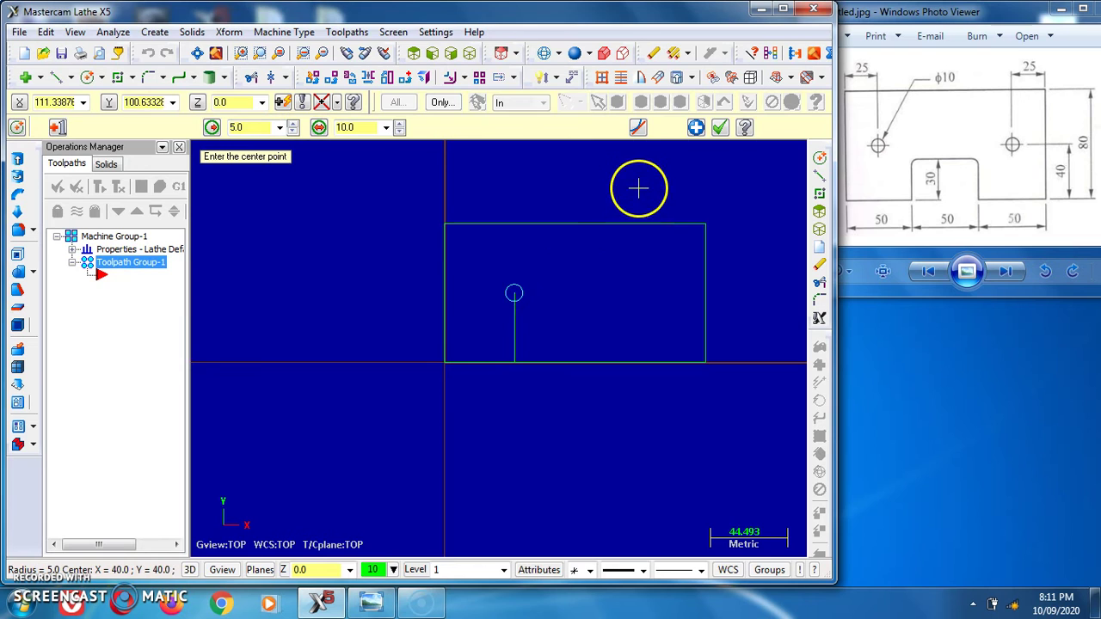
{"action": "left_click", "coordinate": [719, 126]}
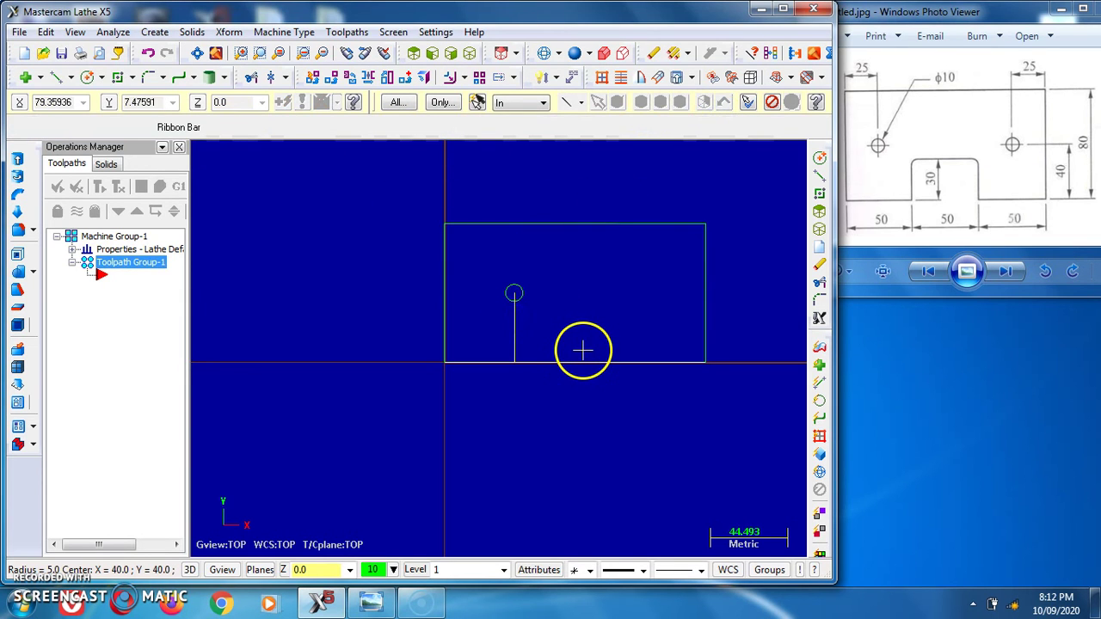
{"action": "key", "text": "Delete"}
{"action": "key", "text": "Delete"}
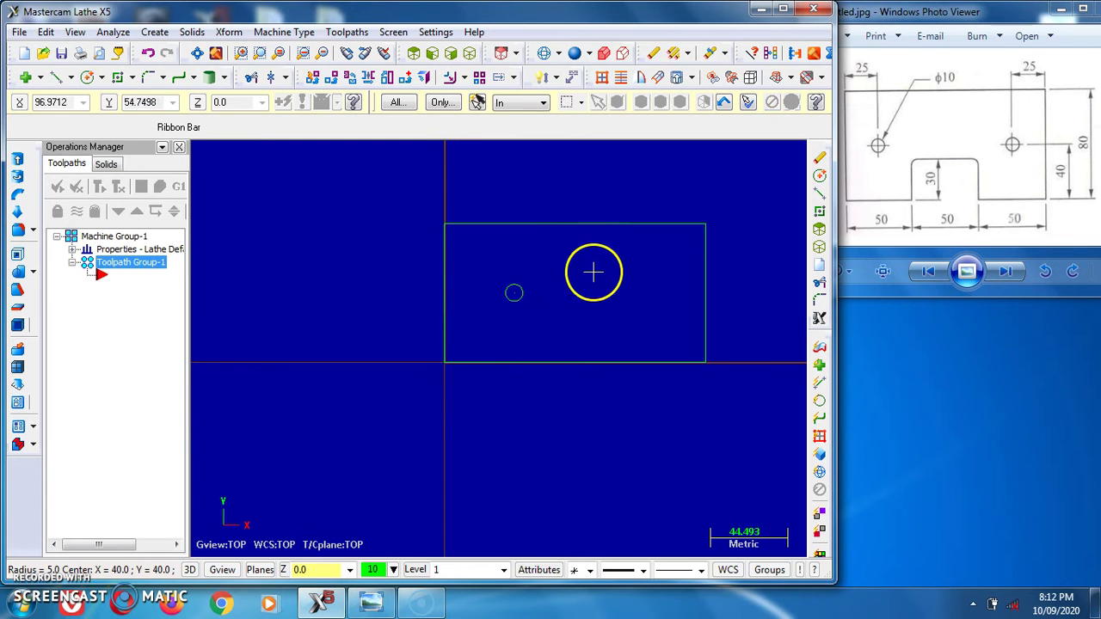
Draw a vertical centre line from the midpoint of the rectangle's bottom edge, ending inside the rectangle above the circle's height
{"action": "left_click", "coordinate": [55, 77]}
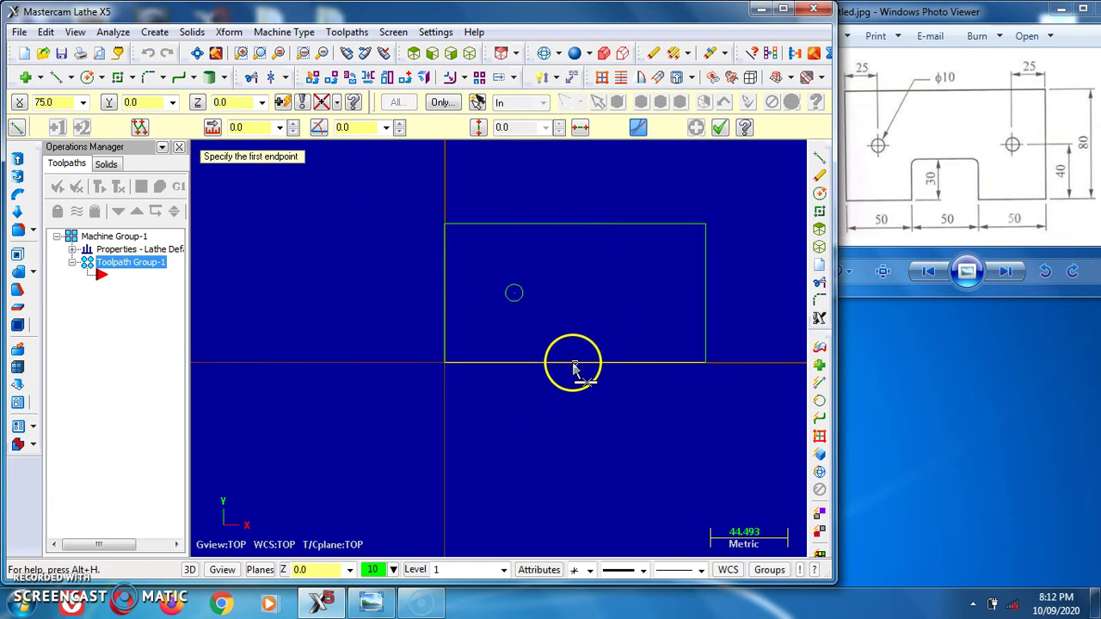
{"action": "left_click", "coordinate": [575, 363]}
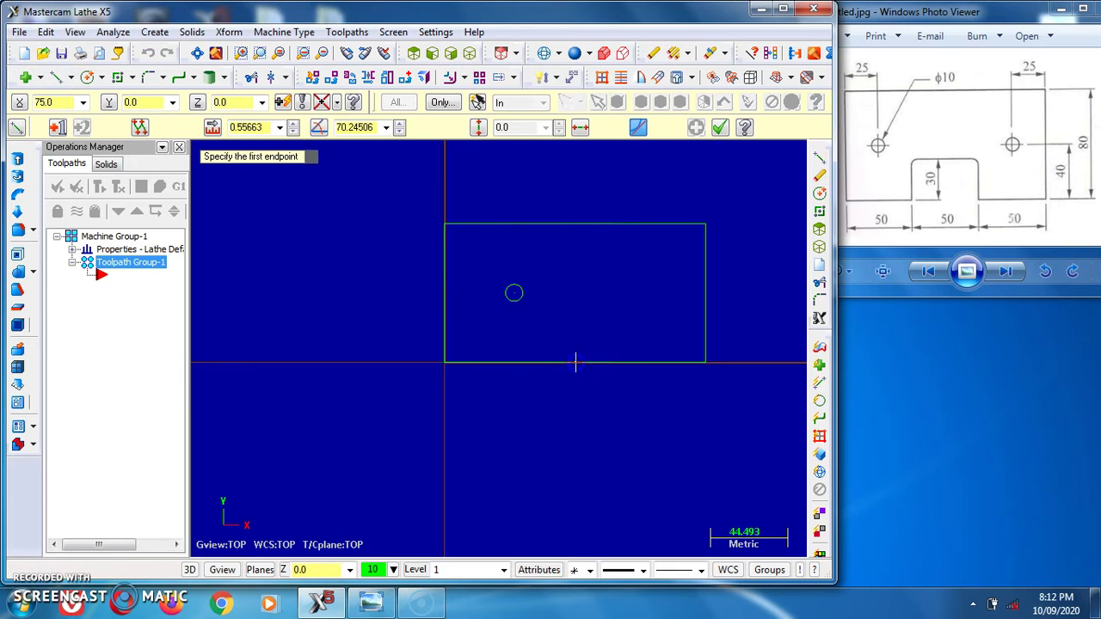
{"action": "left_click", "coordinate": [588, 249]}
{"action": "left_click", "coordinate": [720, 128]}
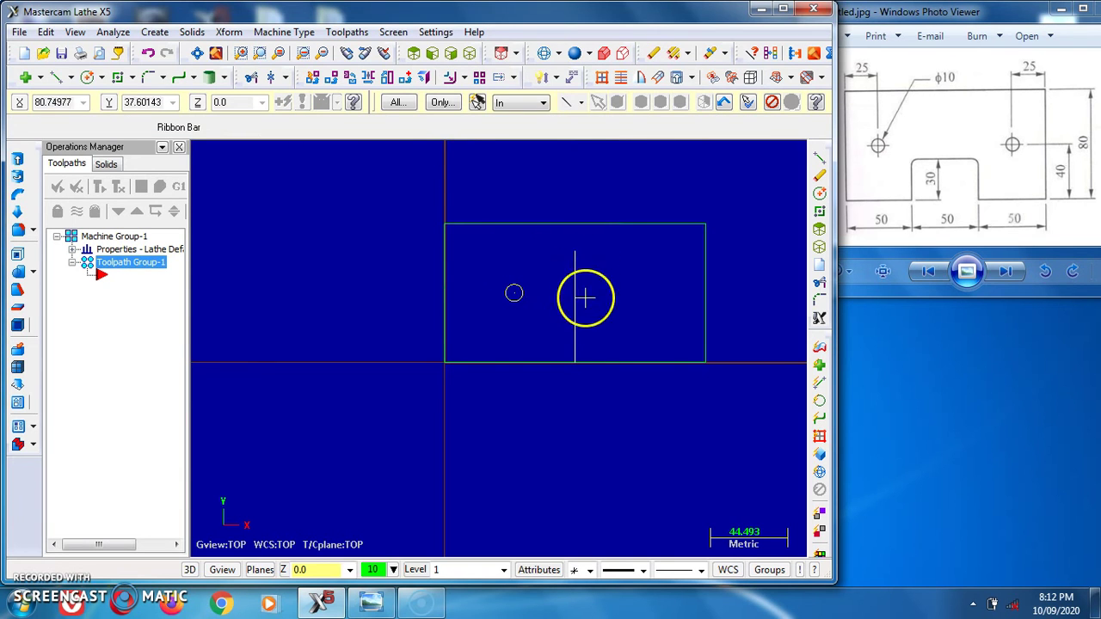
Mirror the circle as a copy about the vertical centre line, and remove that line
{"action": "left_click", "coordinate": [157, 32]}
{"action": "left_click", "coordinate": [229, 33]}
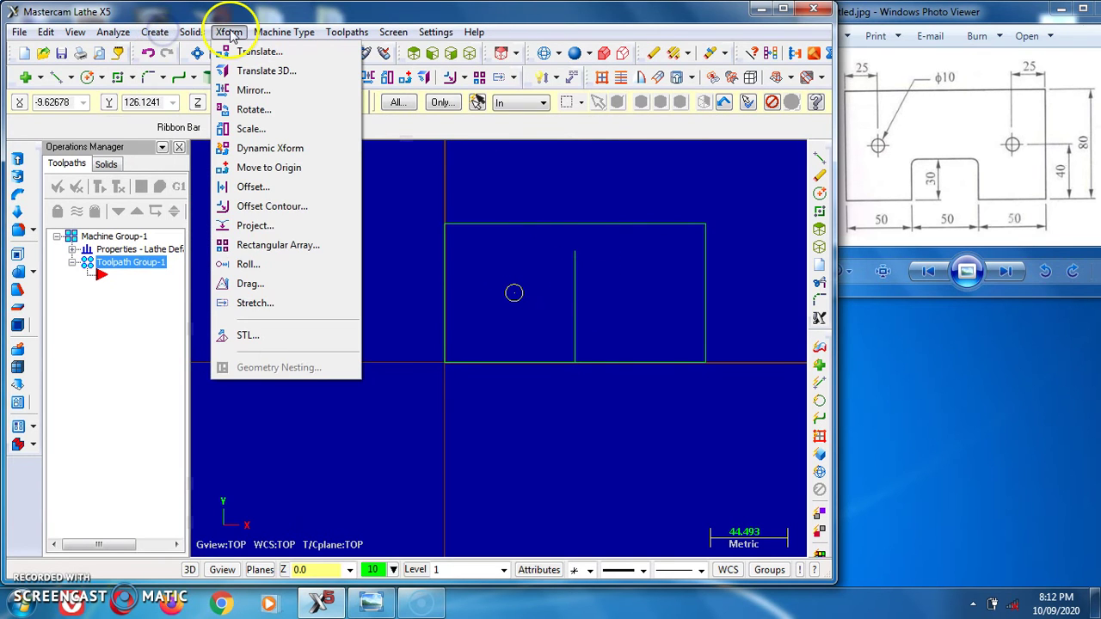
{"action": "left_click", "coordinate": [255, 91]}
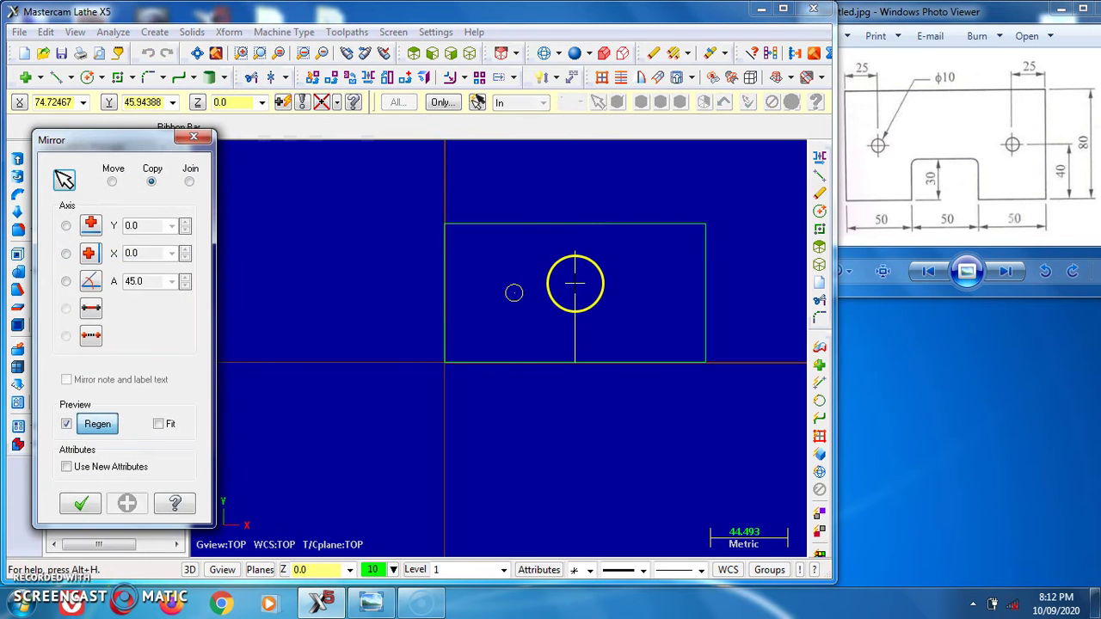
{"action": "left_click", "coordinate": [575, 283]}
{"action": "left_click", "coordinate": [80, 503]}
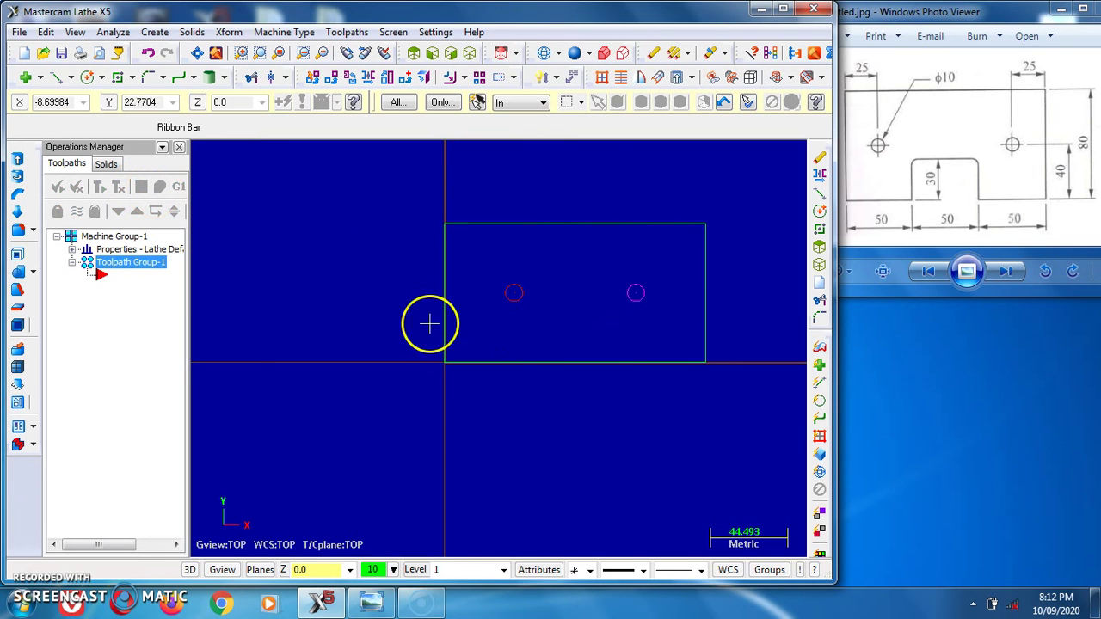
Draw a 50 mm line at 0 degrees from the origin and a 30 mm line at 90 degrees up from its end
{"action": "left_click", "coordinate": [57, 76]}
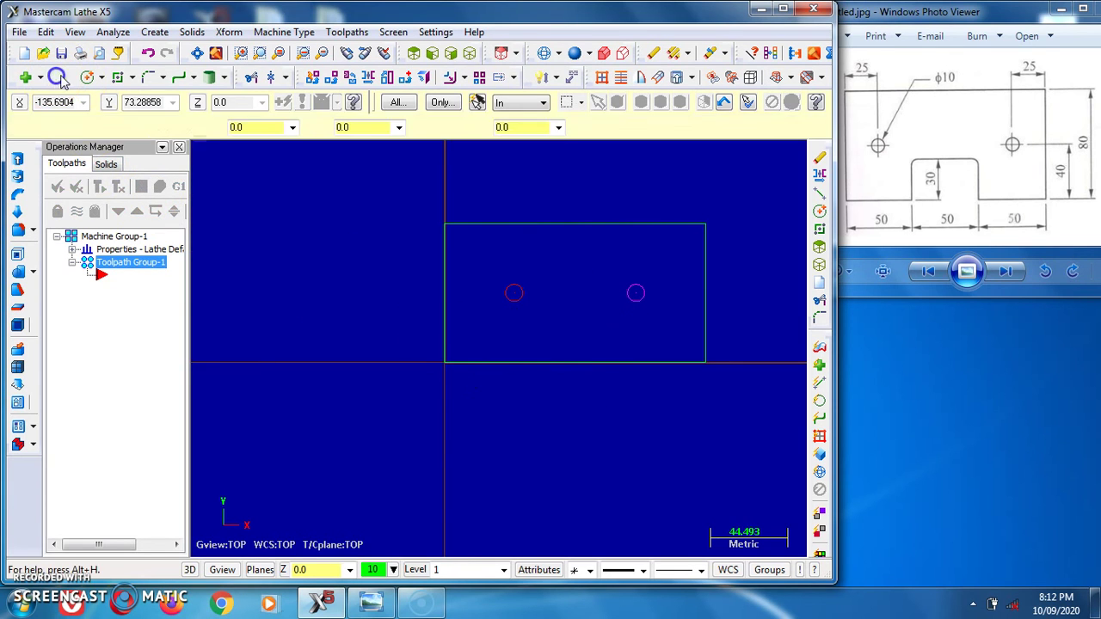
{"action": "left_click", "coordinate": [446, 363]}
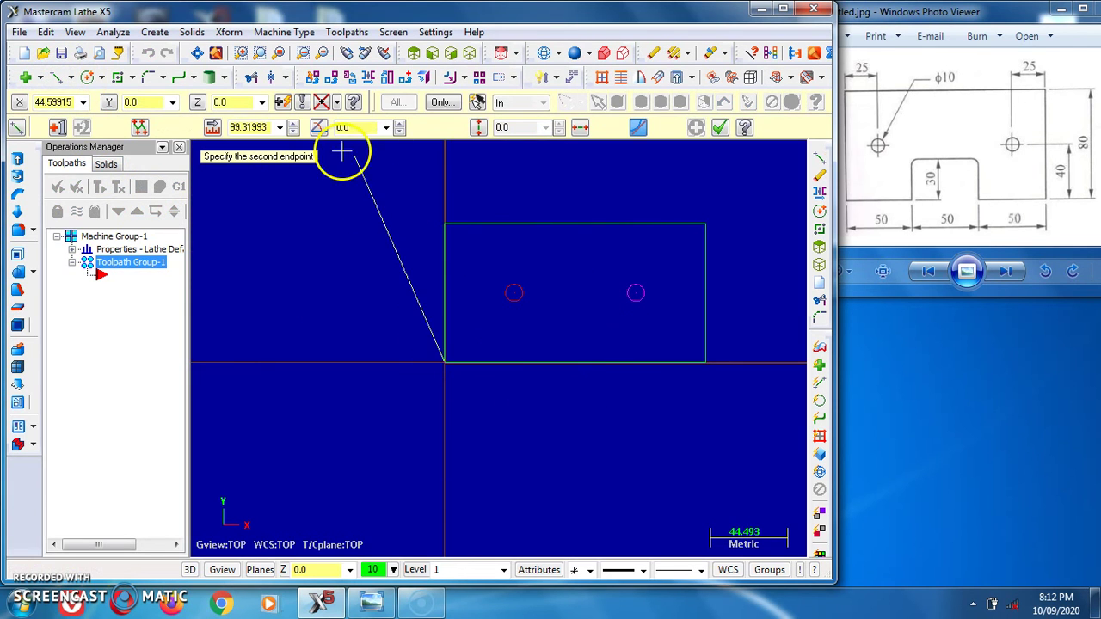
{"action": "left_click", "coordinate": [267, 127]}
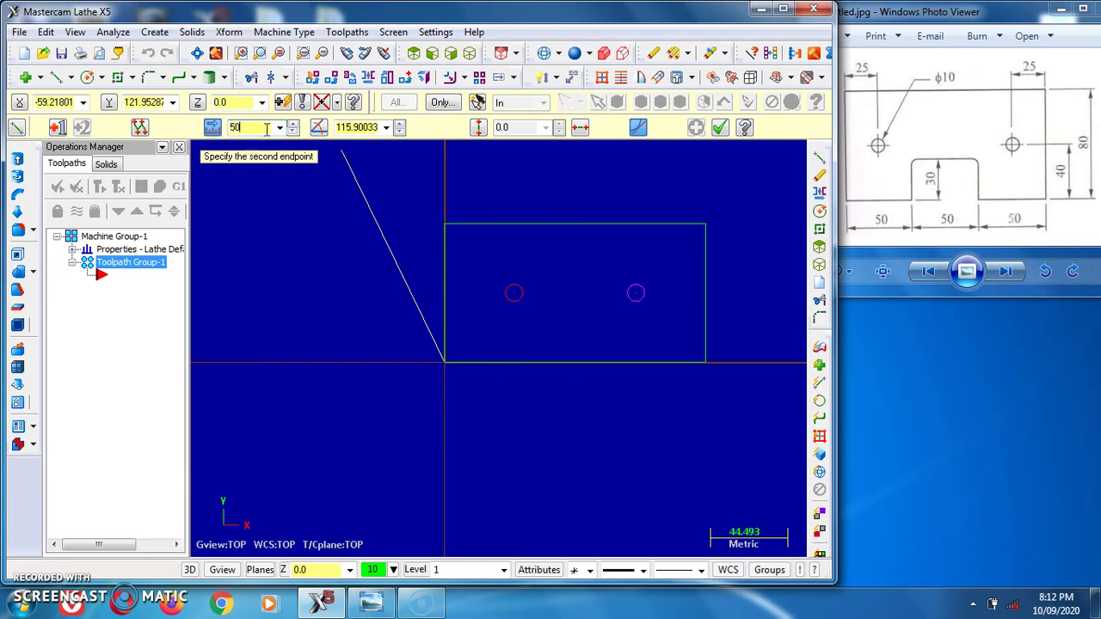
{"action": "key", "text": "Return"}
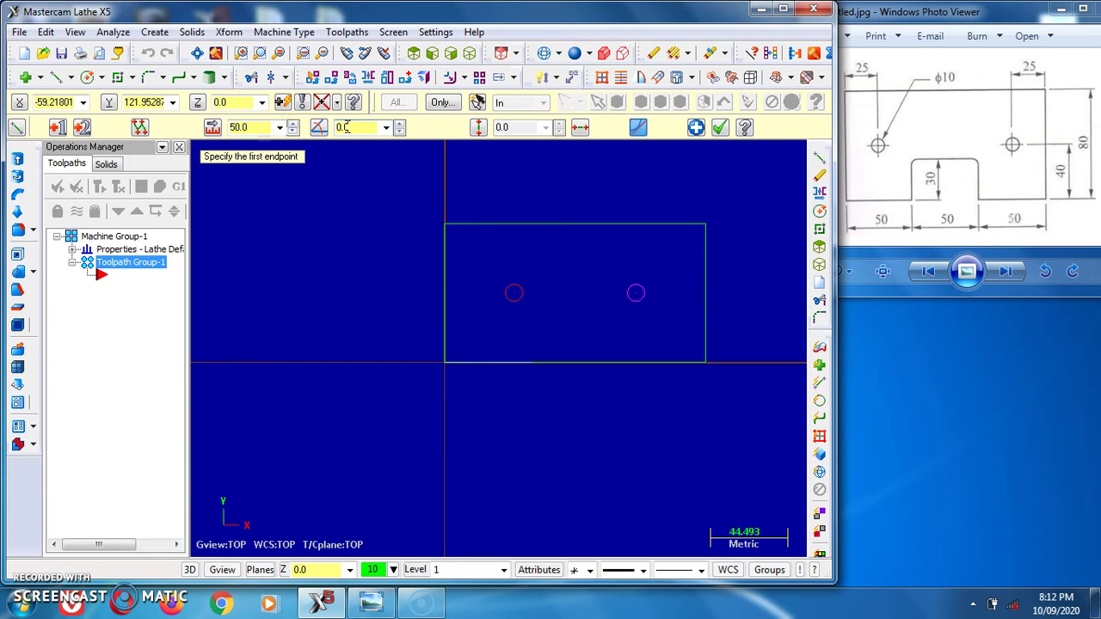
{"action": "left_click", "coordinate": [532, 363]}
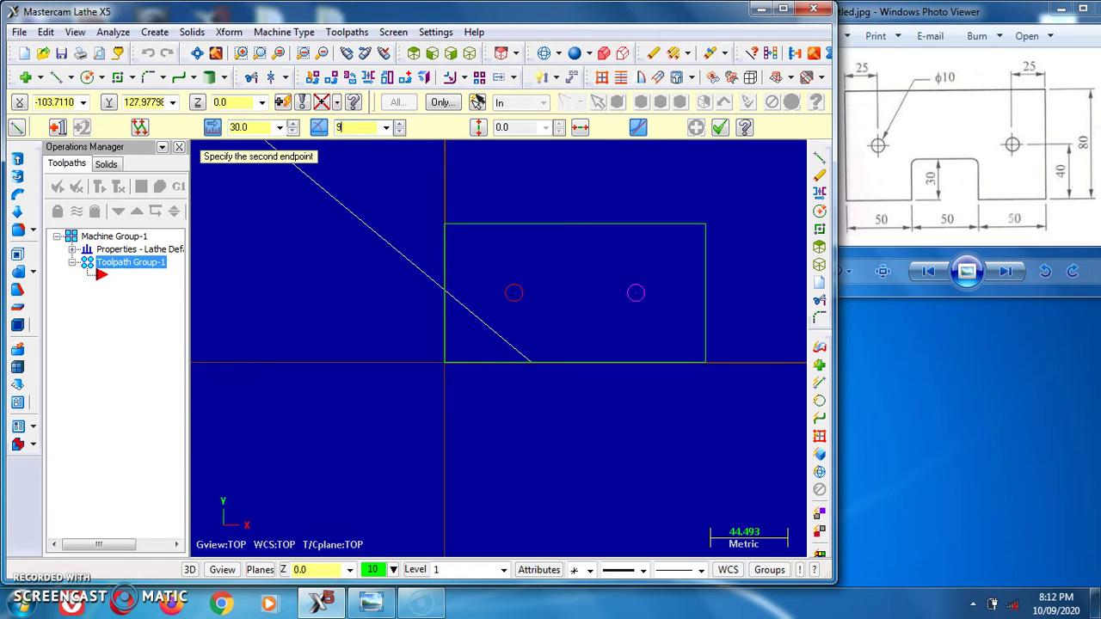
{"action": "key", "text": "Return"}
Complete the notch with a 50 mm horizontal line from the vertical line's upper end and a vertical line down to the bottom edge
{"action": "left_click", "coordinate": [533, 310]}
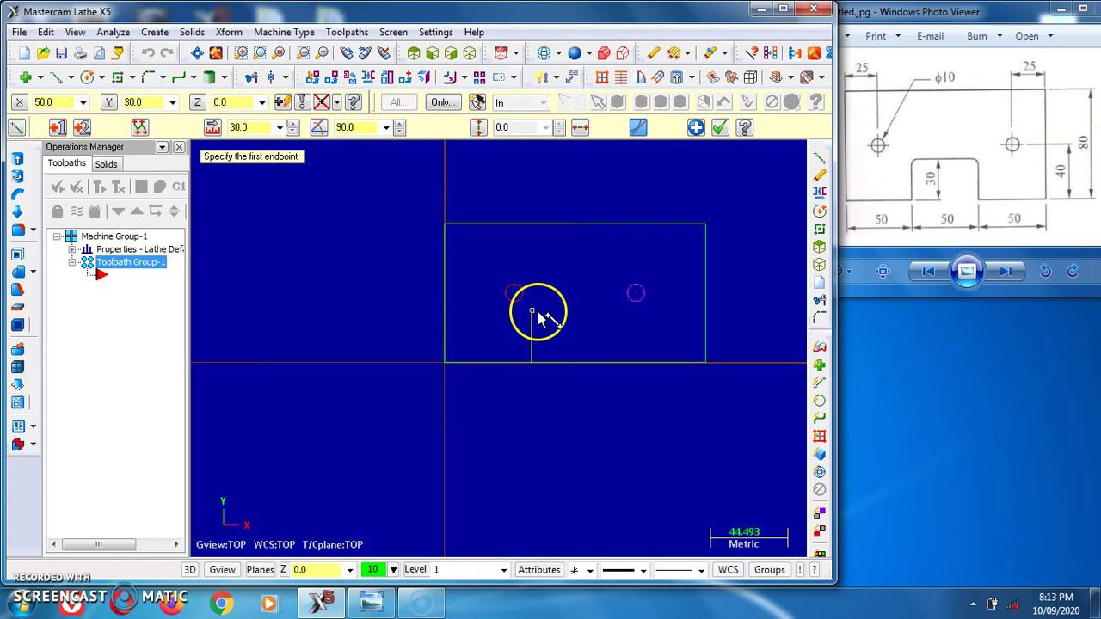
{"action": "left_click", "coordinate": [262, 128]}
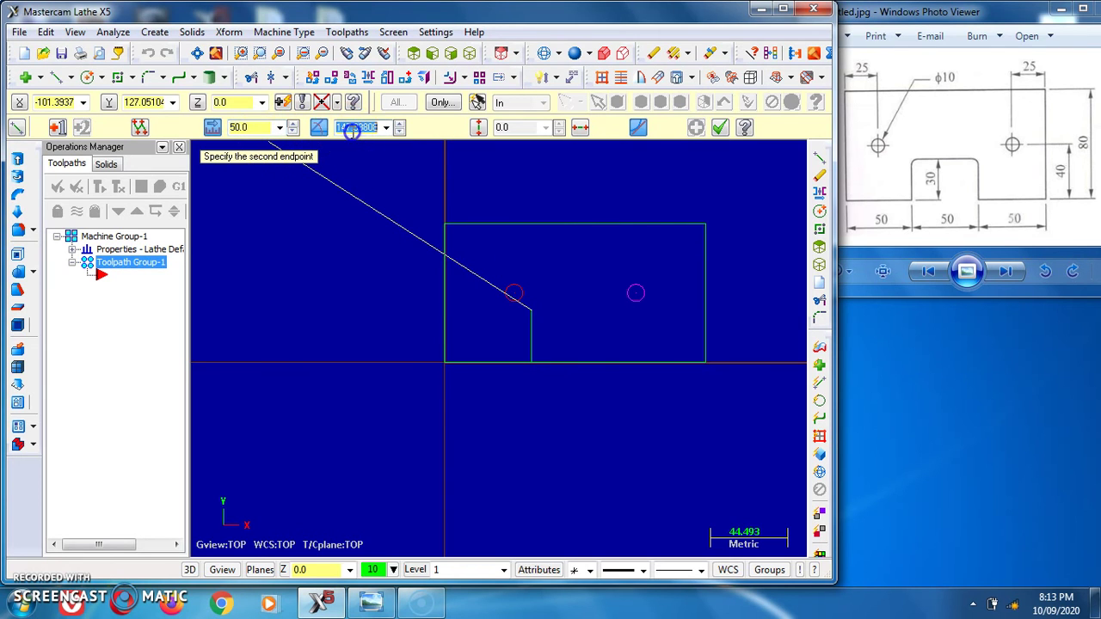
{"action": "key", "text": "Return"}
{"action": "left_click", "coordinate": [619, 306]}
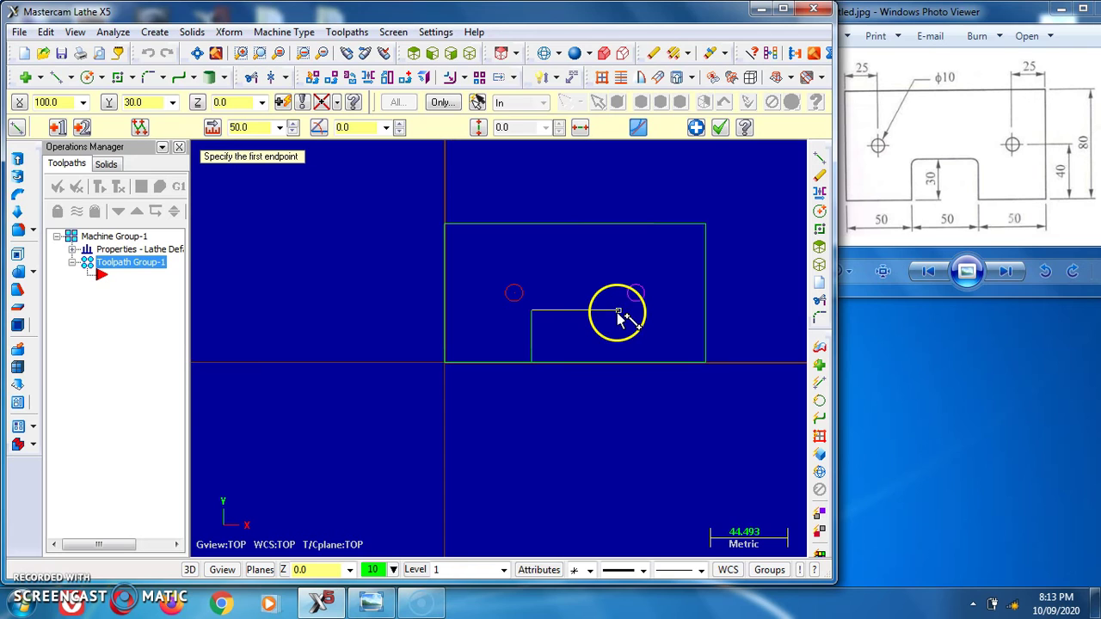
{"action": "left_click", "coordinate": [622, 363]}
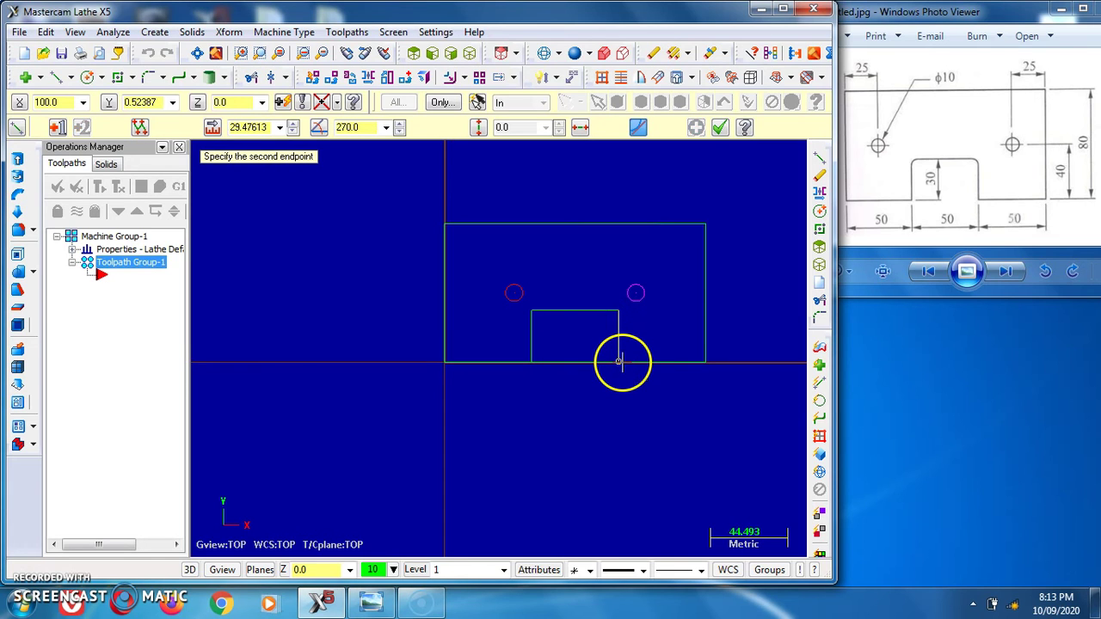
Draw the notch's remaining side as a 30 mm line at 270 degrees from the free end of its horizontal line
{"action": "left_click", "coordinate": [258, 127]}
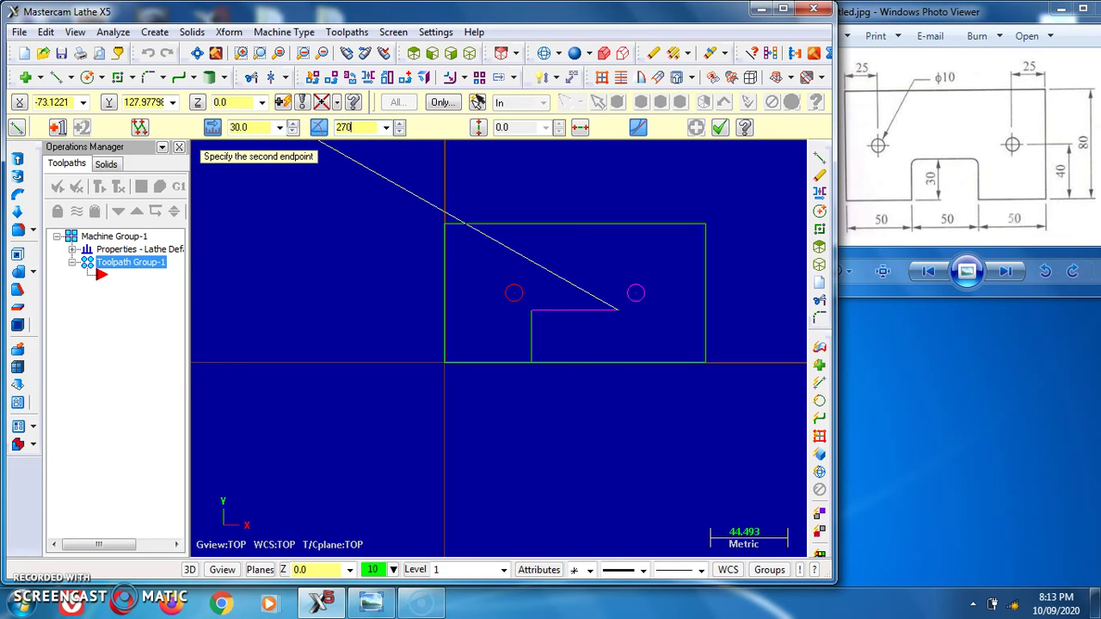
{"action": "key", "text": "Return"}
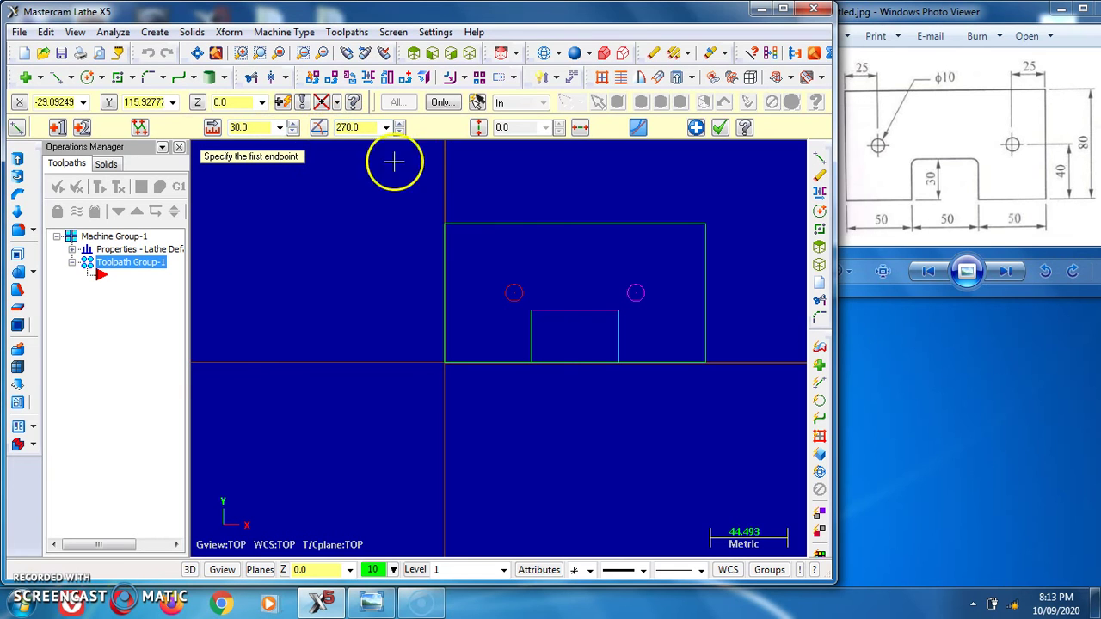
{"action": "left_click", "coordinate": [719, 128]}
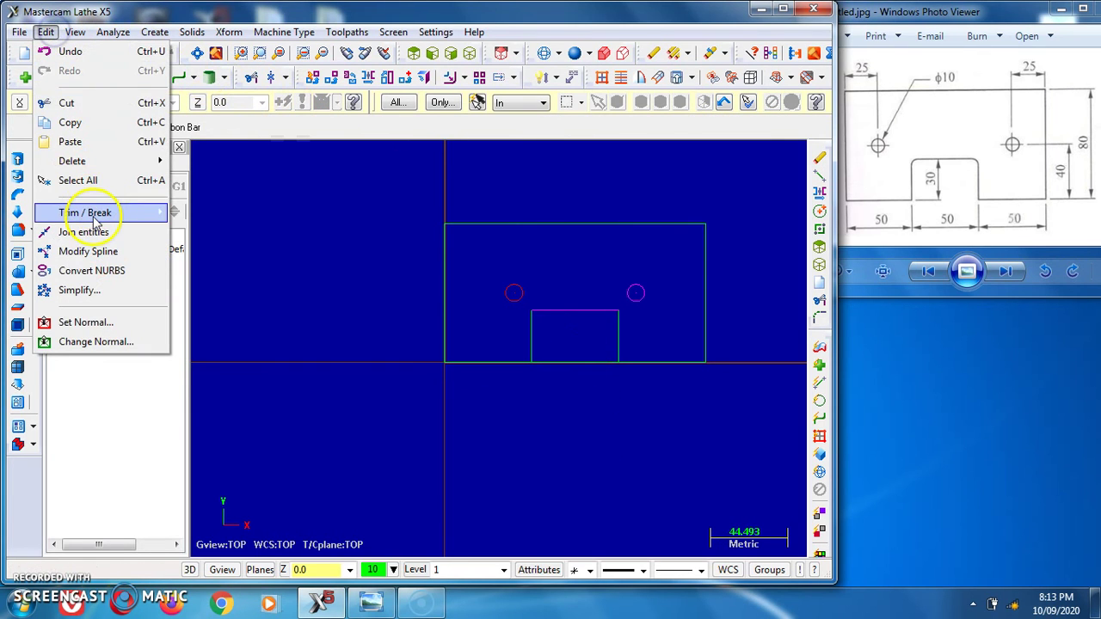
Trim the plate's bottom edge to the notch's right vertical line, keeping the portion right of the notch
{"action": "mouse_move", "coordinate": [106, 214]}
{"action": "left_click", "coordinate": [212, 215]}
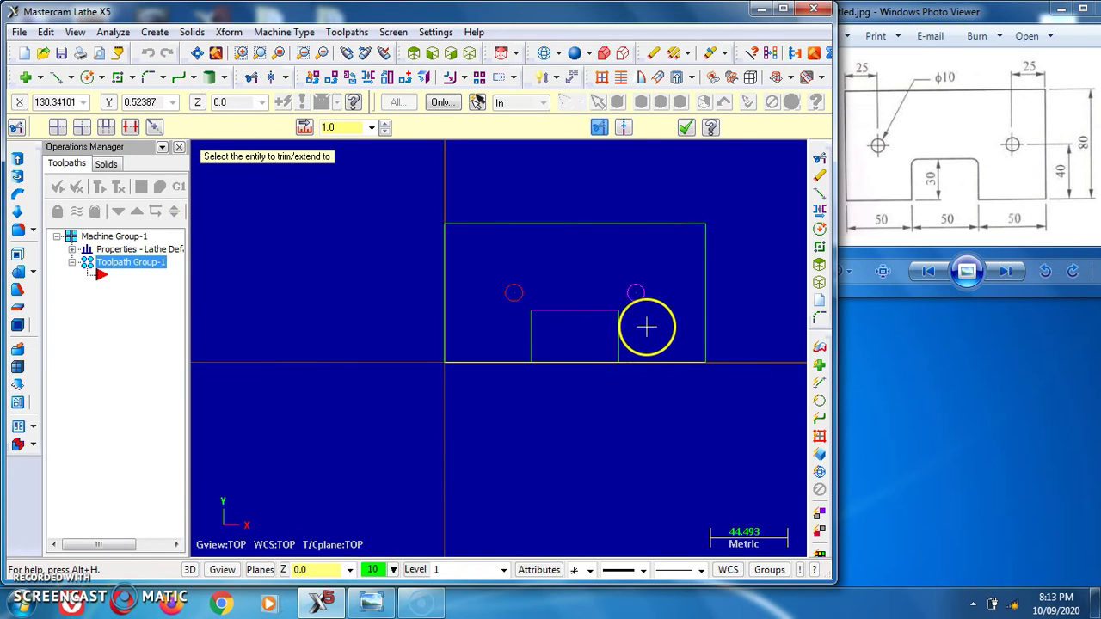
{"action": "left_click", "coordinate": [617, 328]}
{"action": "left_click", "coordinate": [620, 331]}
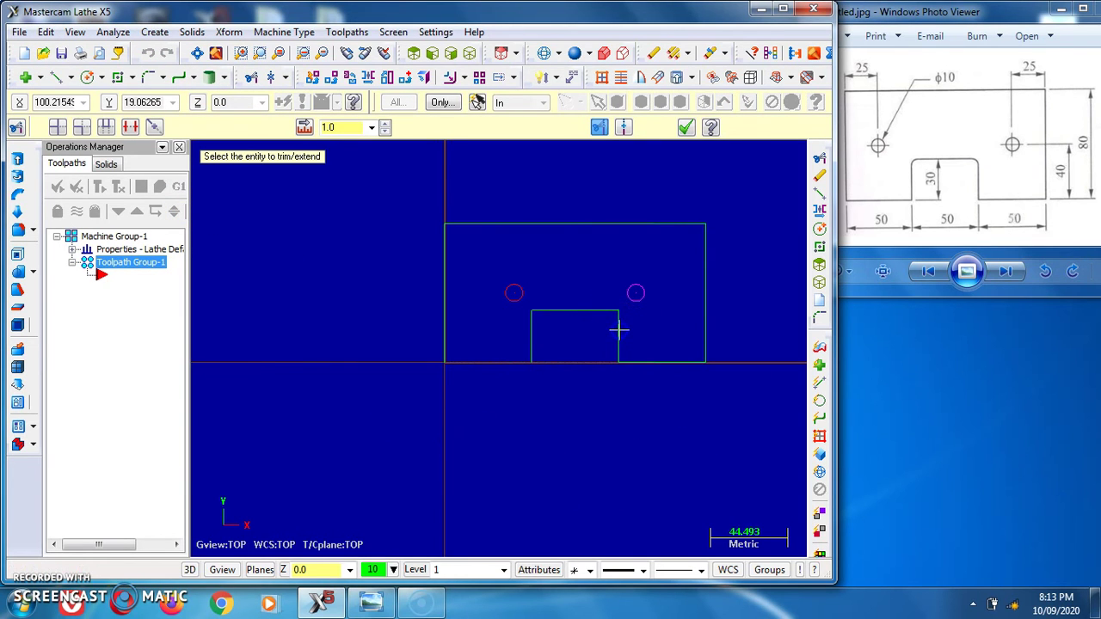
Draw a 50 mm horizontal line from the lower end of the notch's left side to the origin
{"action": "left_click", "coordinate": [55, 77]}
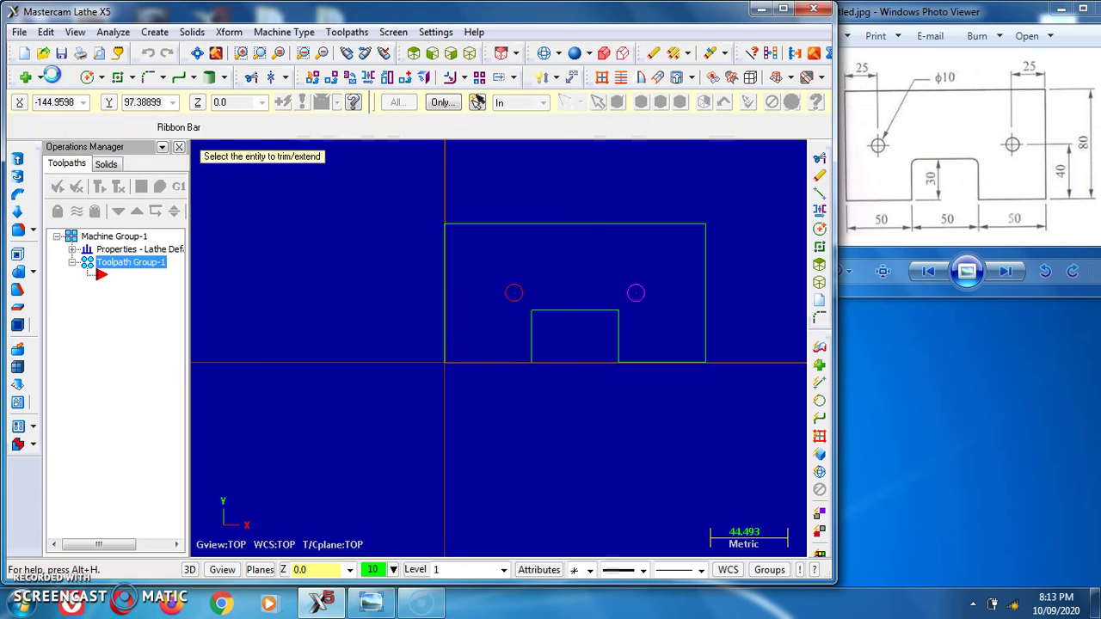
{"action": "left_click", "coordinate": [530, 362]}
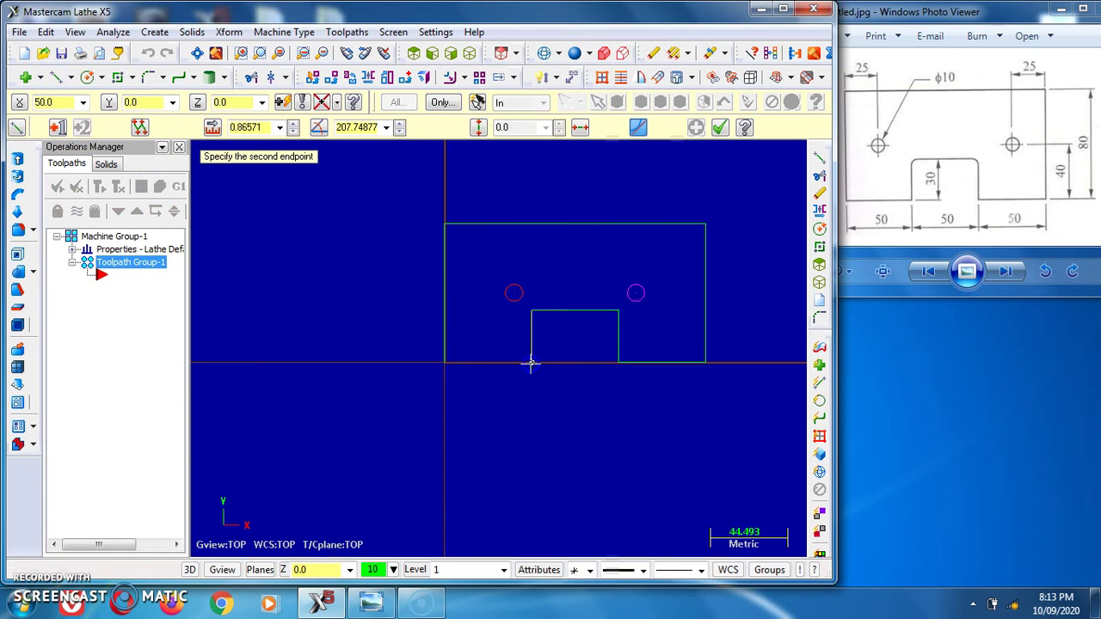
{"action": "left_click", "coordinate": [446, 362]}
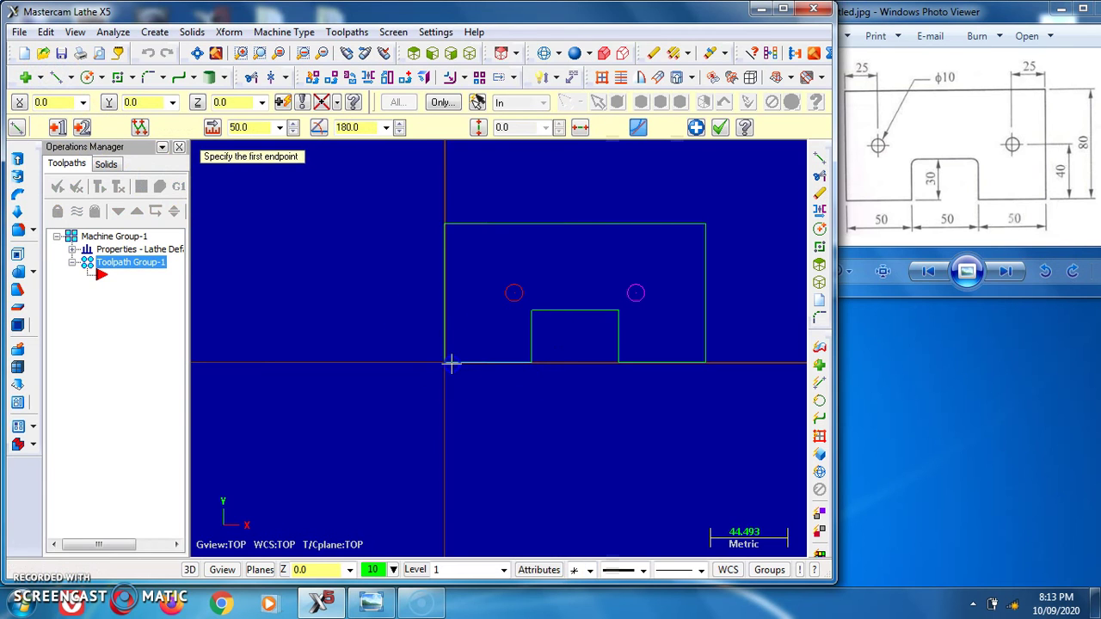
{"action": "left_click", "coordinate": [721, 127]}
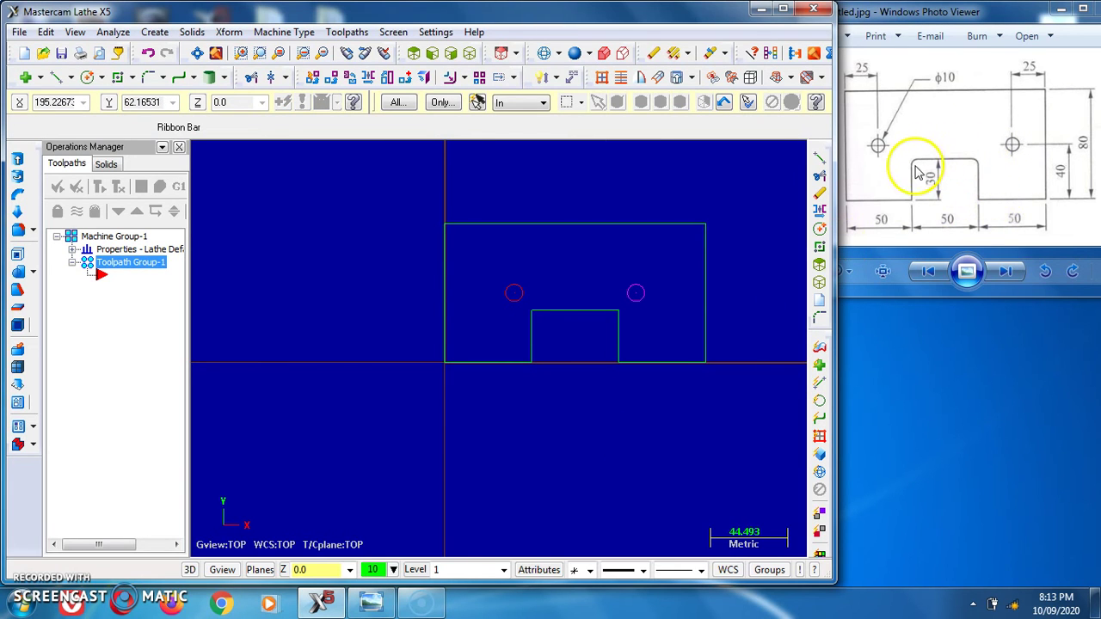
Fillet both upper corners of the notch with a 5 mm radius
{"action": "left_click", "coordinate": [146, 78]}
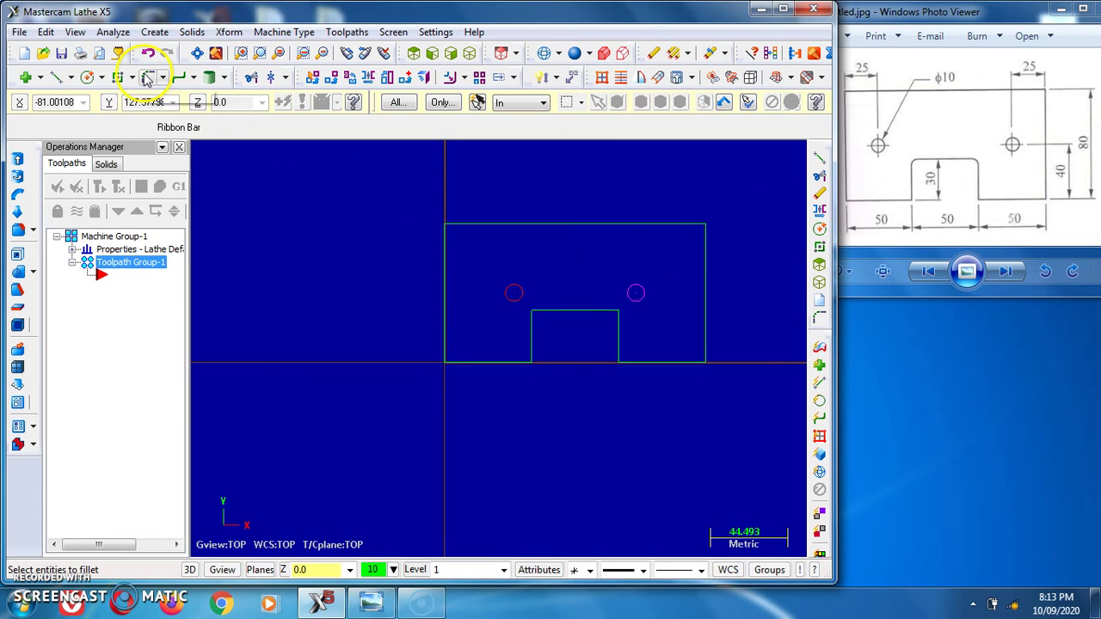
{"action": "left_click", "coordinate": [243, 129]}
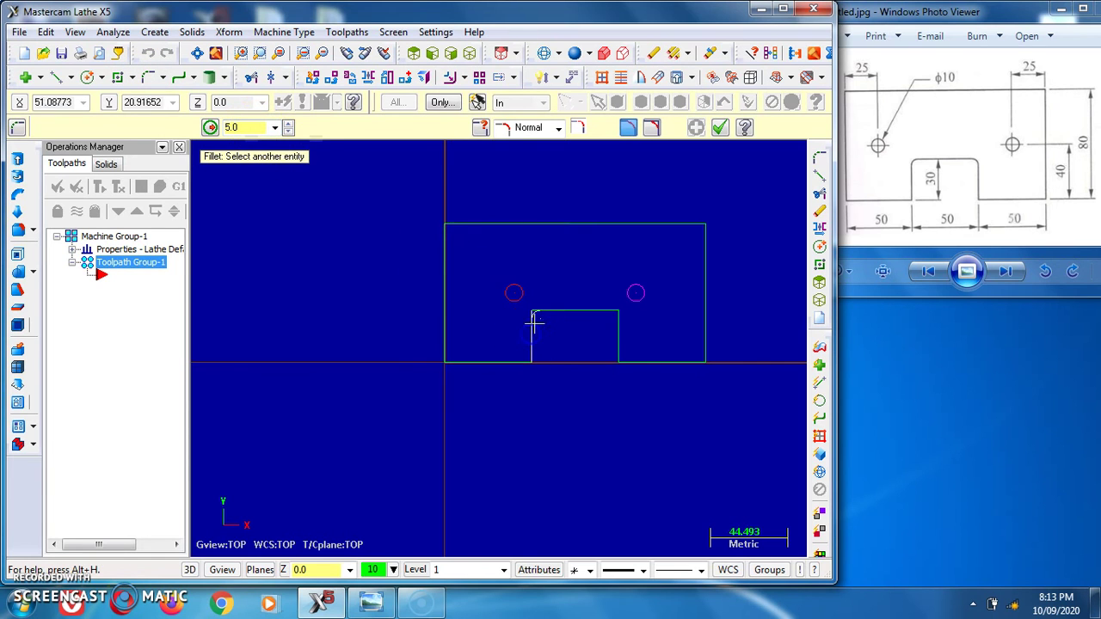
{"action": "left_click", "coordinate": [594, 315]}
{"action": "left_click", "coordinate": [612, 320]}
{"action": "left_click", "coordinate": [593, 429]}
{"action": "left_click", "coordinate": [720, 129]}
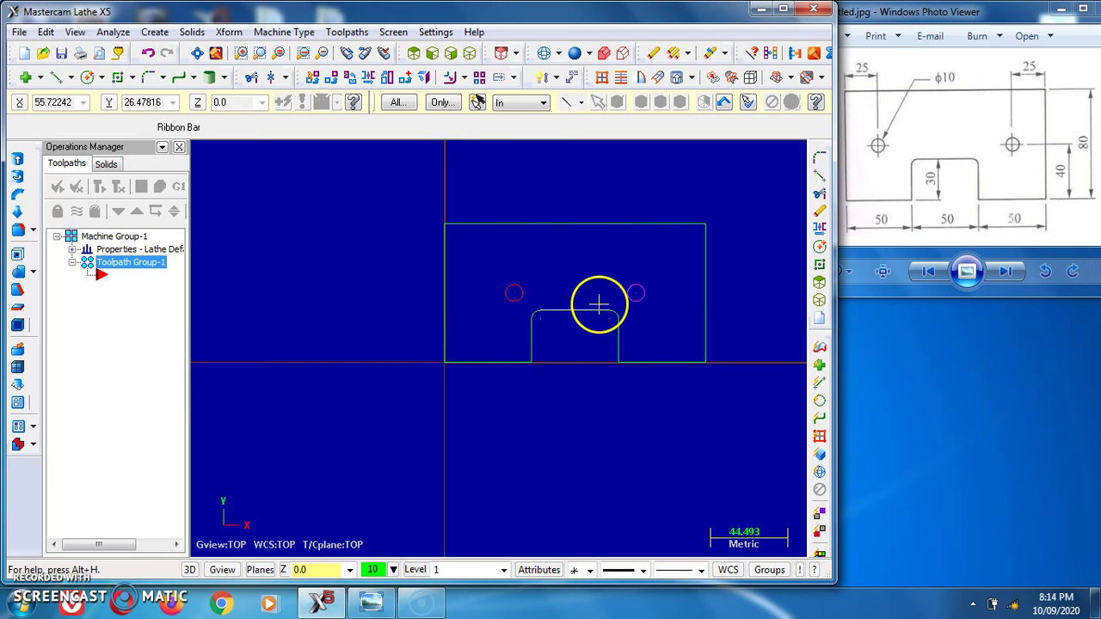
Extrude the closed outer profile with its notch as a new body by 50 mm
{"action": "left_click", "coordinate": [469, 54]}
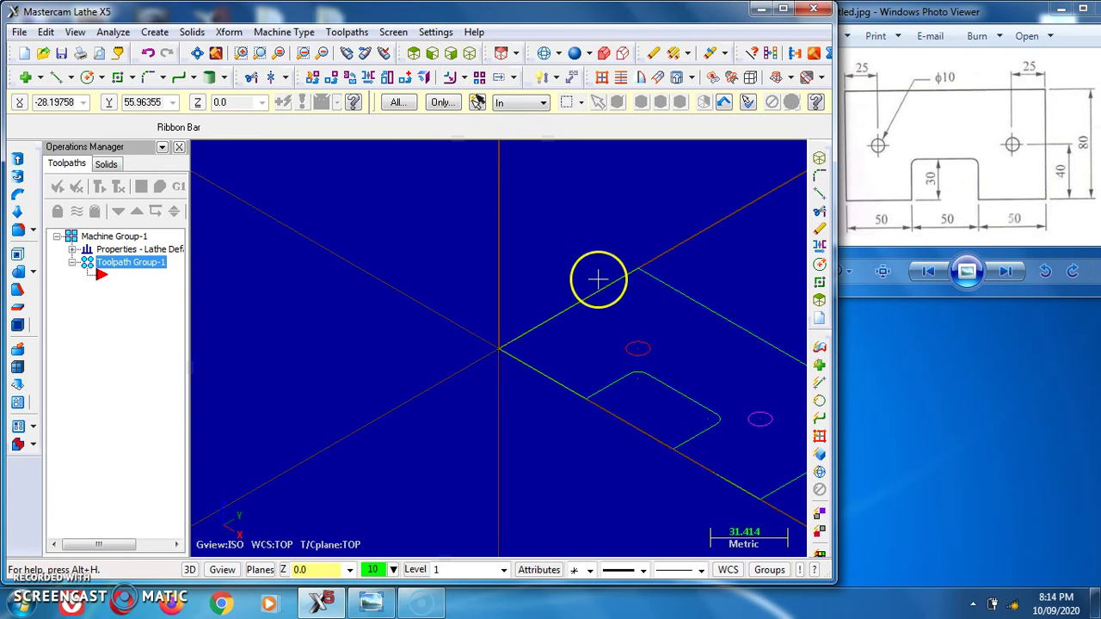
{"action": "left_click", "coordinate": [194, 35]}
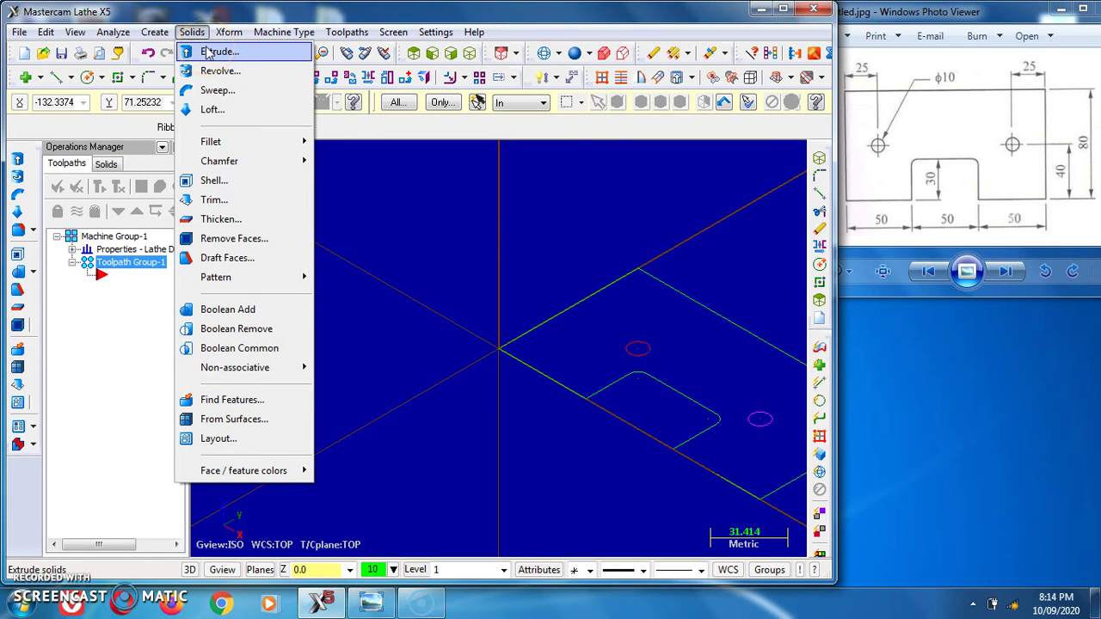
{"action": "left_click", "coordinate": [209, 54]}
{"action": "left_click", "coordinate": [628, 277]}
{"action": "left_click", "coordinate": [924, 239]}
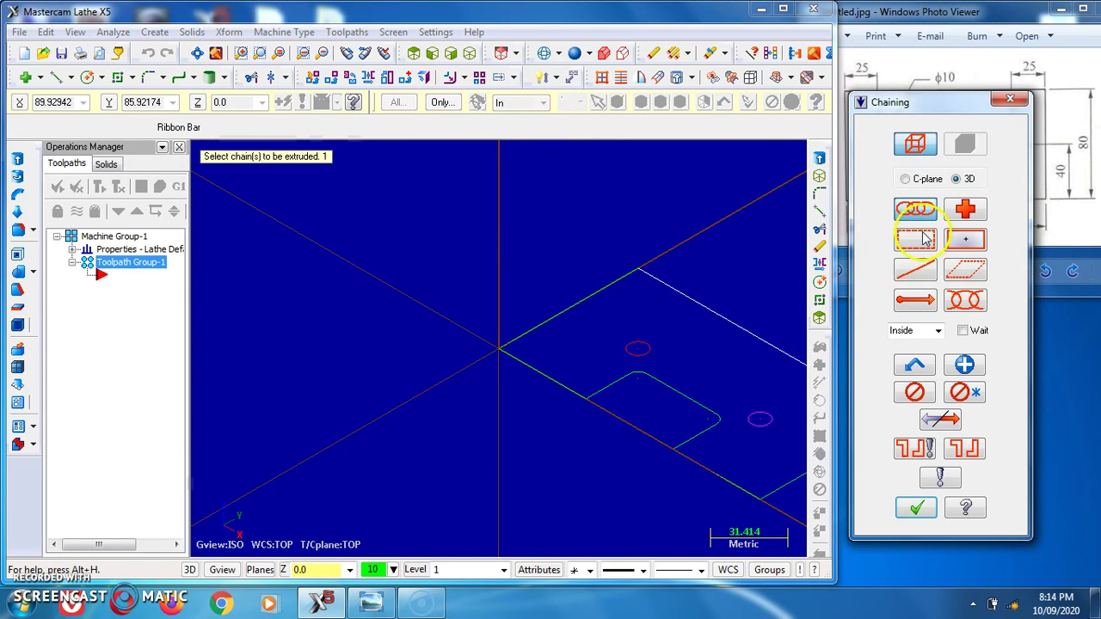
{"action": "left_click", "coordinate": [520, 362]}
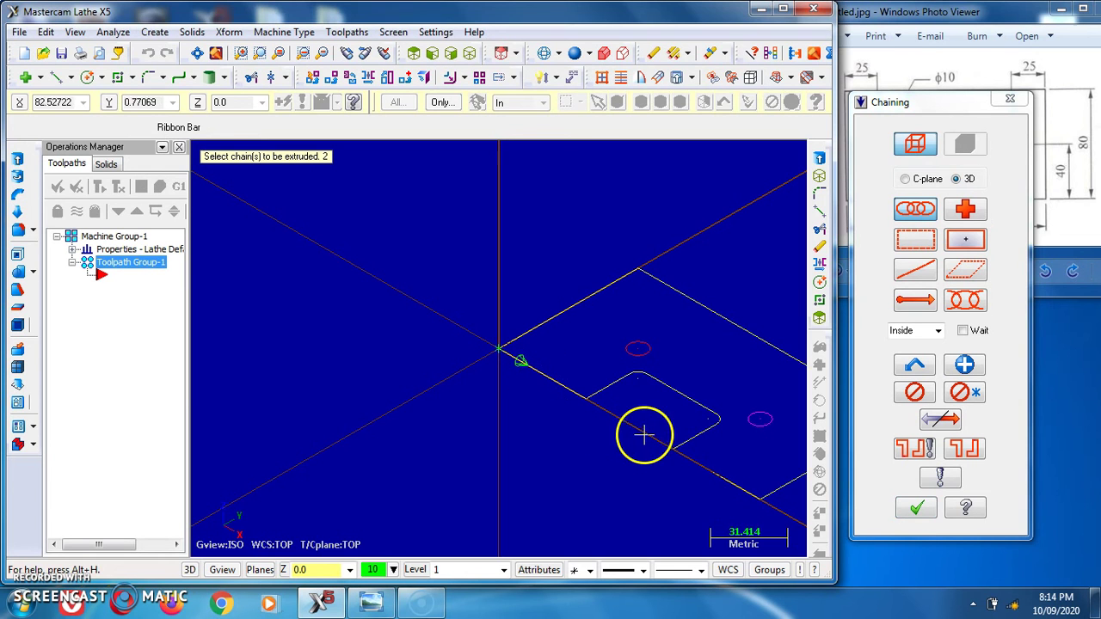
{"action": "left_click", "coordinate": [917, 508]}
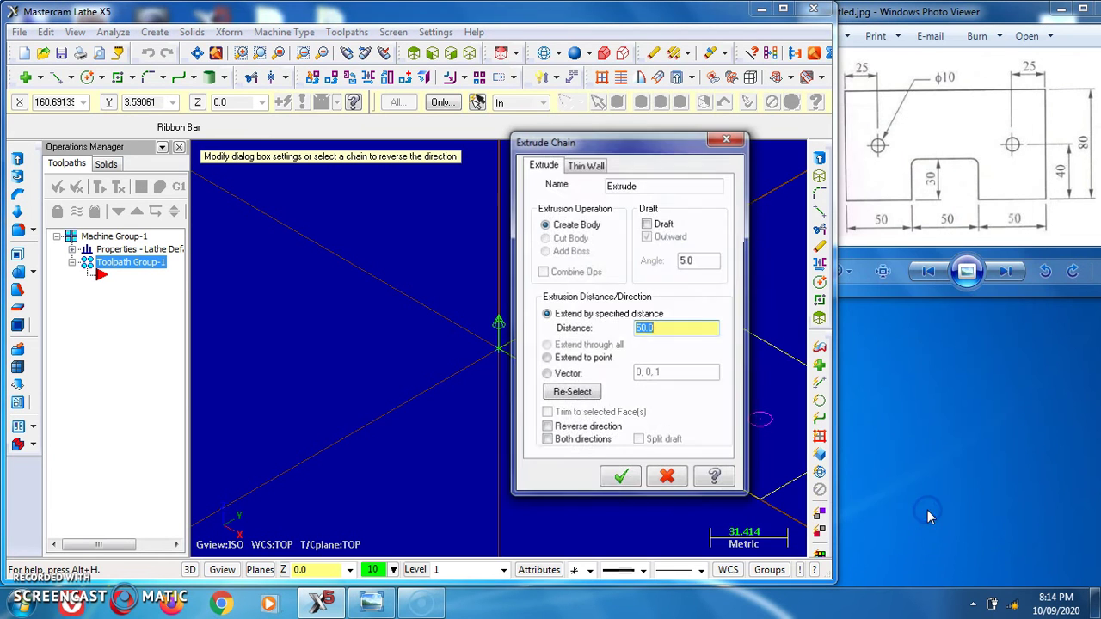
{"action": "left_click_drag", "start_coordinate": [572, 147], "coordinate": [351, 131]}
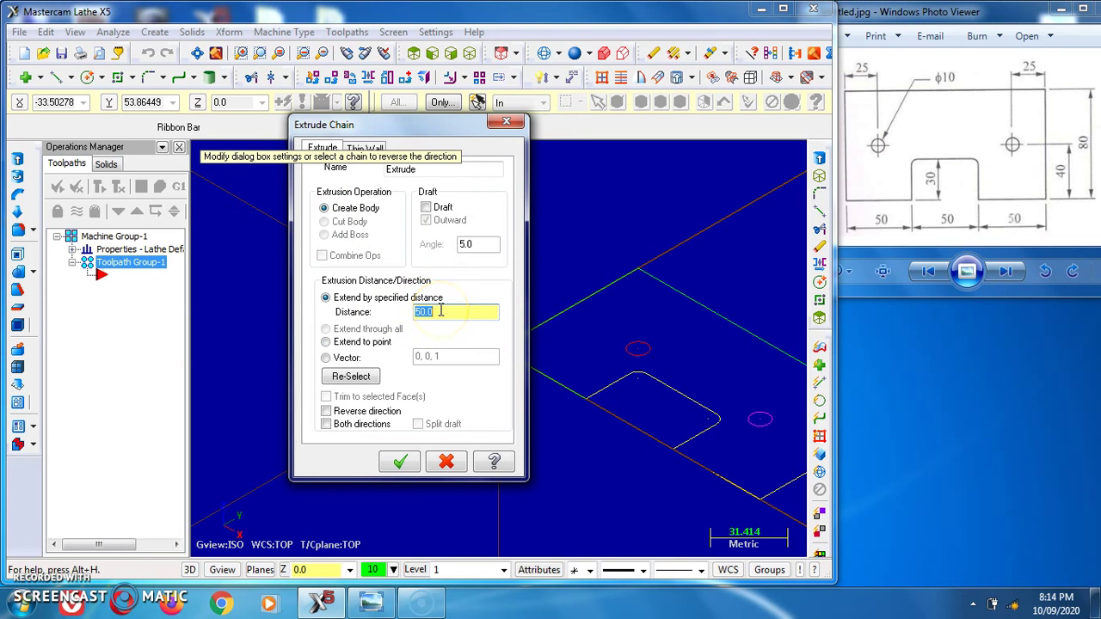
{"action": "left_click", "coordinate": [401, 463]}
Display the extruded body shaded and view its top face and notch at an angle
{"action": "middle_click_drag", "start_coordinate": [693, 369], "coordinate": [585, 349]}
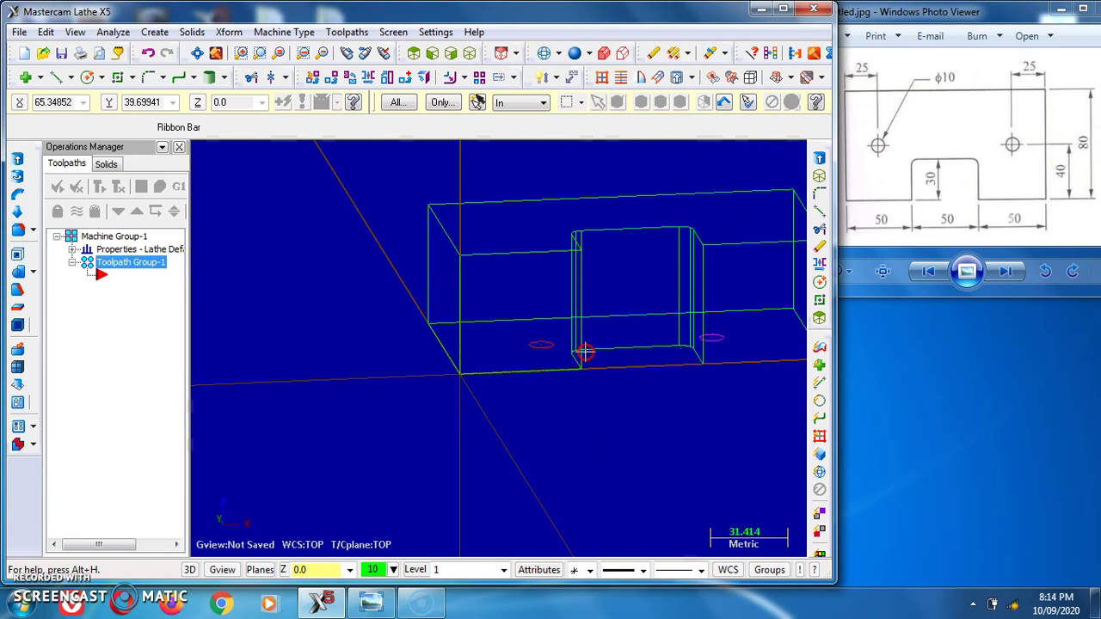
{"action": "left_click", "coordinate": [576, 54]}
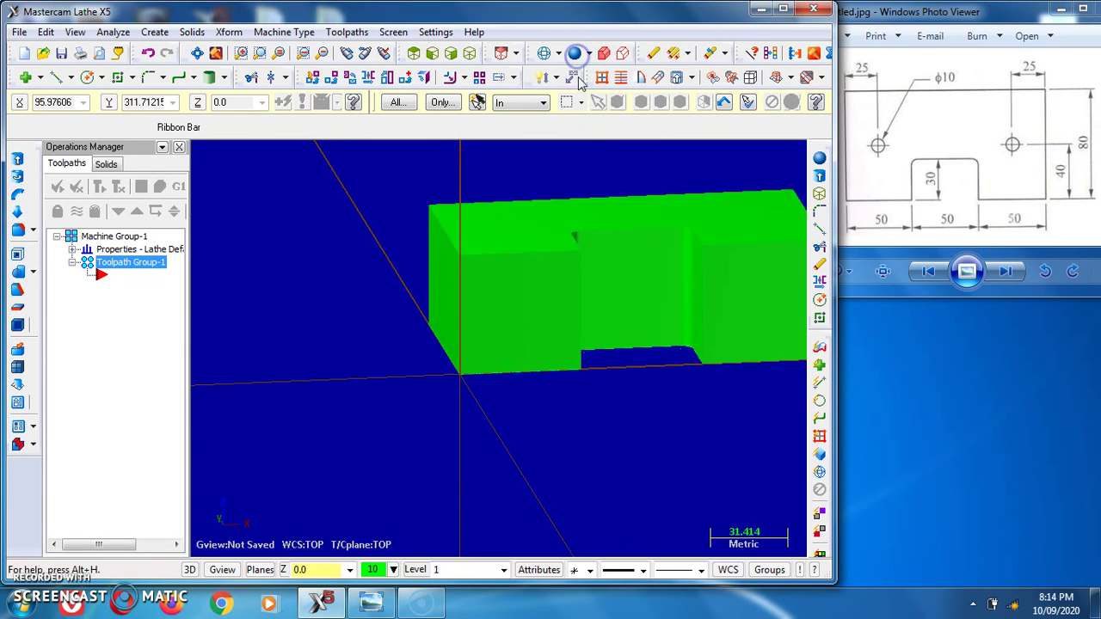
{"action": "mouse_move", "coordinate": [422, 322]}
{"action": "middle_mouse_down"}
{"action": "mouse_move", "coordinate": [403, 315]}
{"action": "mouse_move", "coordinate": [703, 222]}
{"action": "mouse_move", "coordinate": [688, 298]}
{"action": "mouse_move", "coordinate": [740, 288]}
{"action": "mouse_move", "coordinate": [762, 194]}
{"action": "mouse_move", "coordinate": [683, 253]}
{"action": "mouse_move", "coordinate": [725, 307]}
{"action": "mouse_move", "coordinate": [782, 225]}
{"action": "mouse_move", "coordinate": [774, 211]}
{"action": "mouse_move", "coordinate": [754, 234]}
{"action": "middle_mouse_up"}
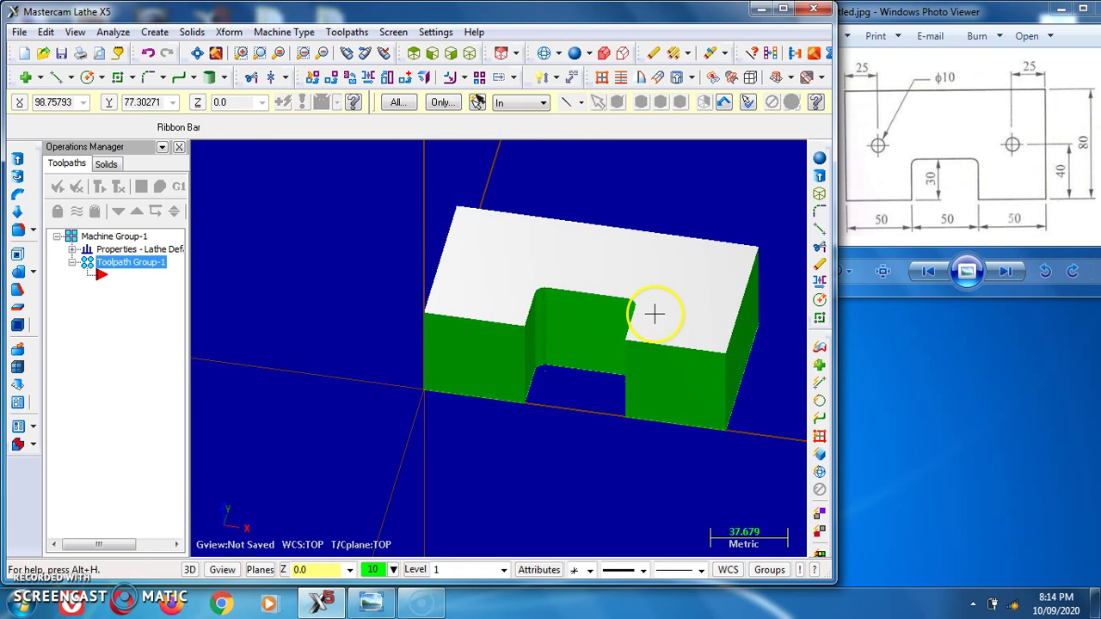
{"action": "left_click", "coordinate": [311, 32]}
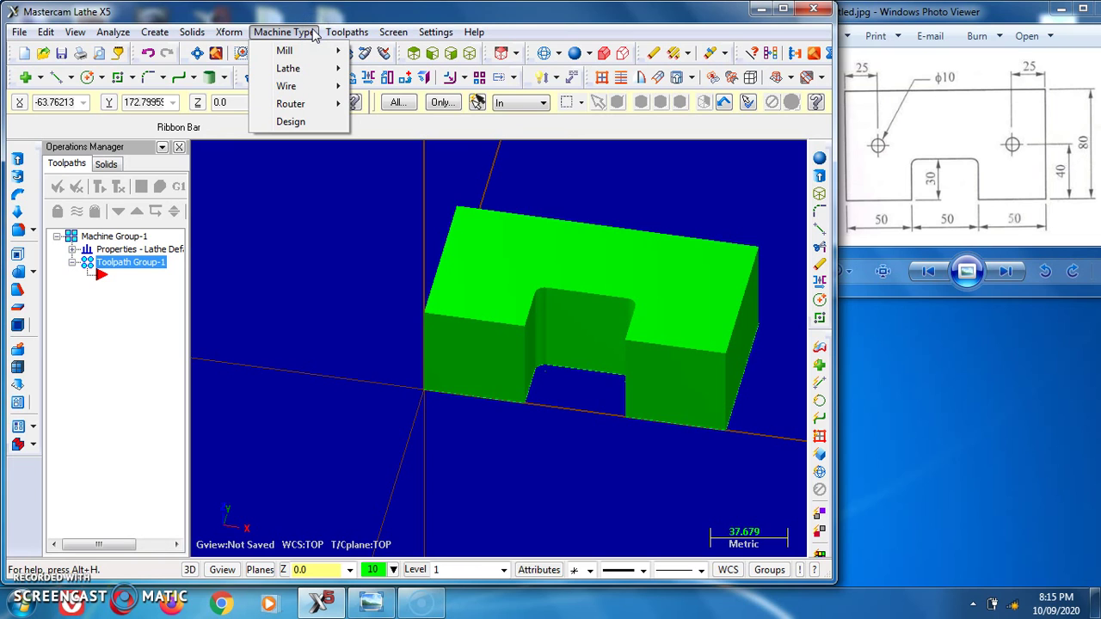
{"action": "left_click", "coordinate": [347, 32]}
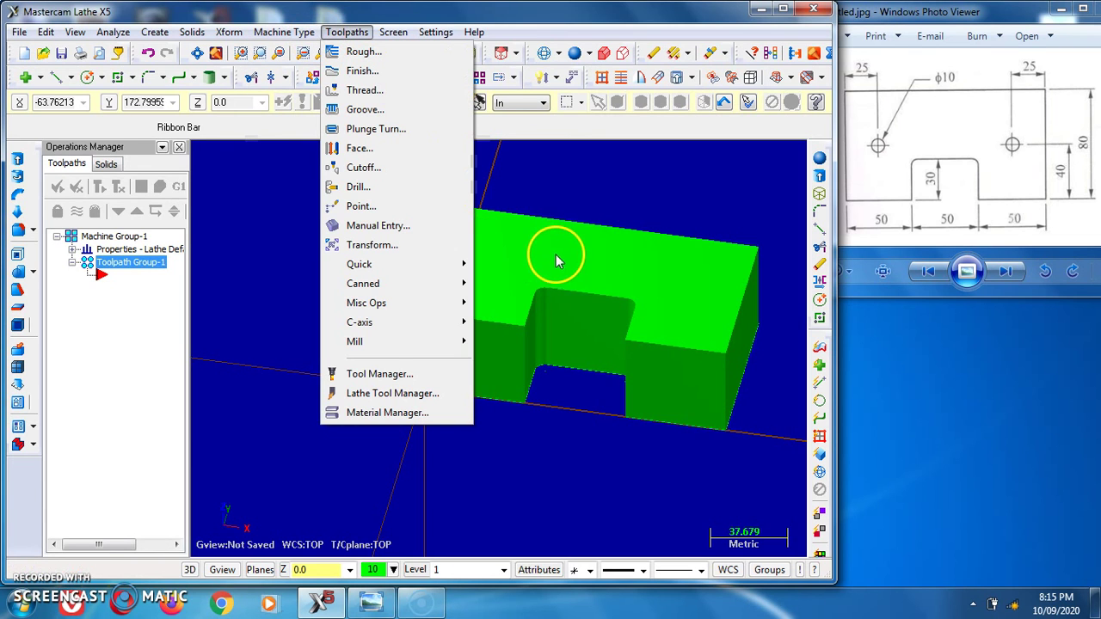
{"action": "left_click", "coordinate": [600, 265]}
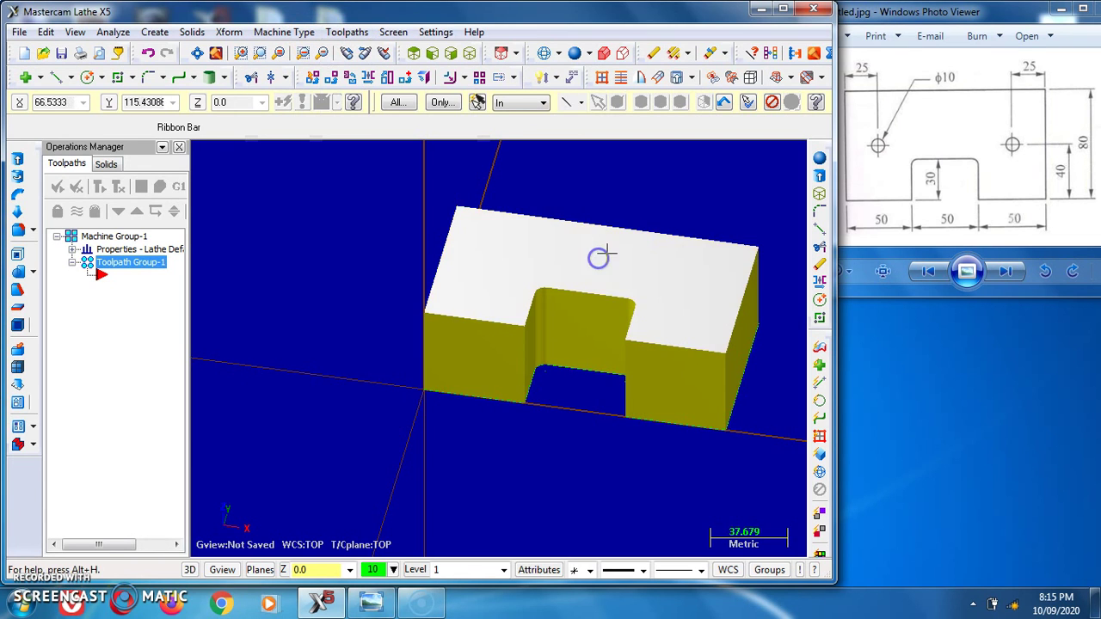
Add a machine group that uses the default mill
{"action": "left_click", "coordinate": [263, 38]}
{"action": "mouse_move", "coordinate": [288, 50]}
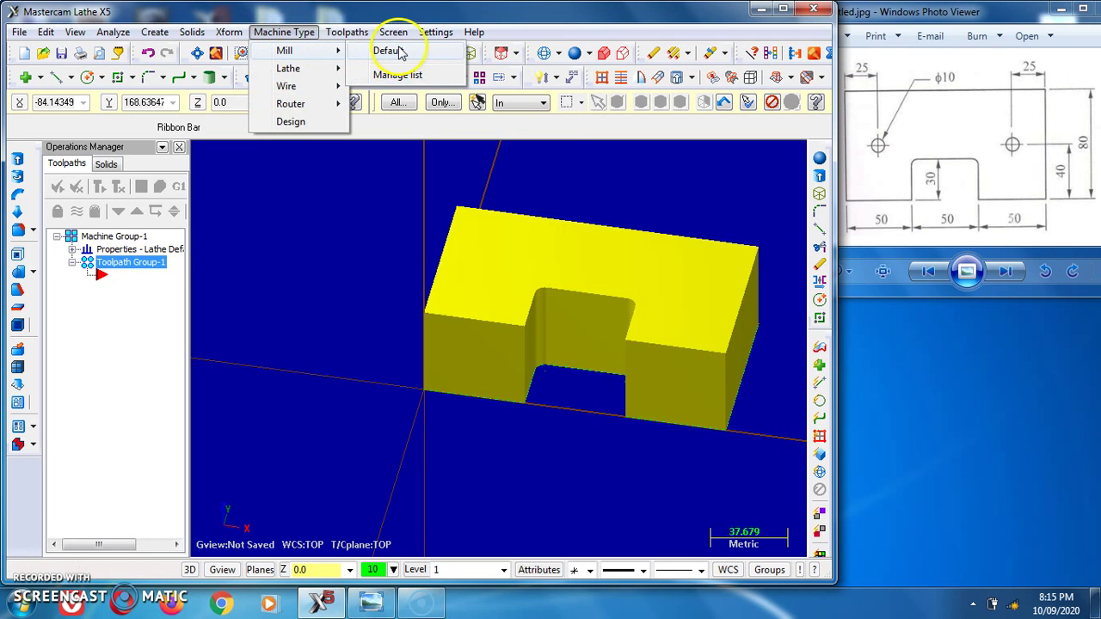
{"action": "left_click", "coordinate": [398, 51]}
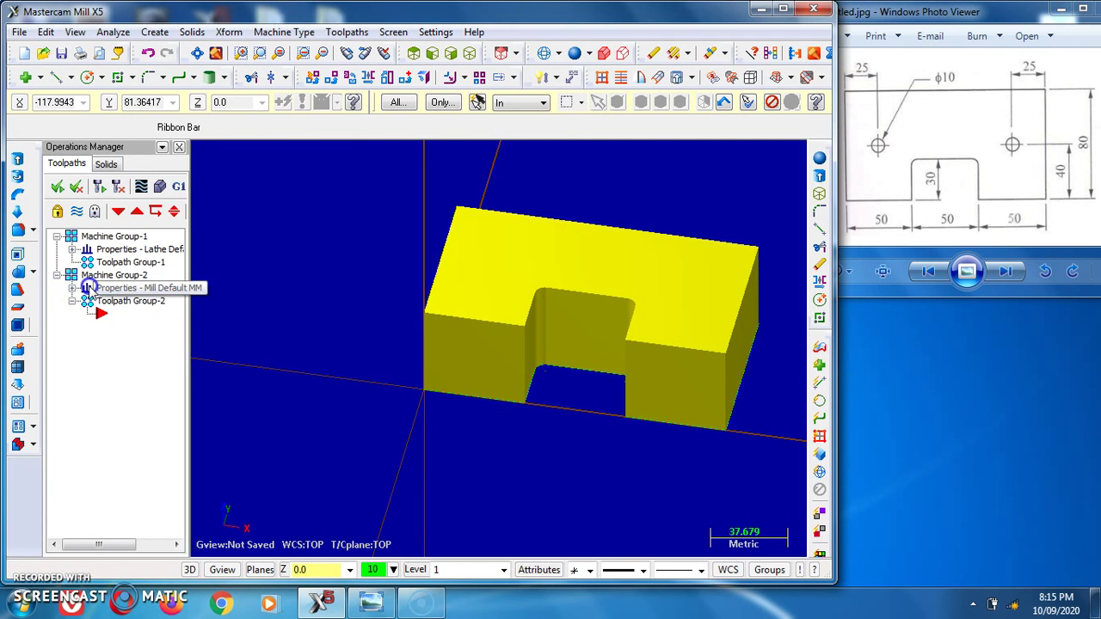
Set up rectangular stock of 150 by 80 by 50 mm for the mill group from the bounding box of all entities
{"action": "left_click", "coordinate": [74, 288]}
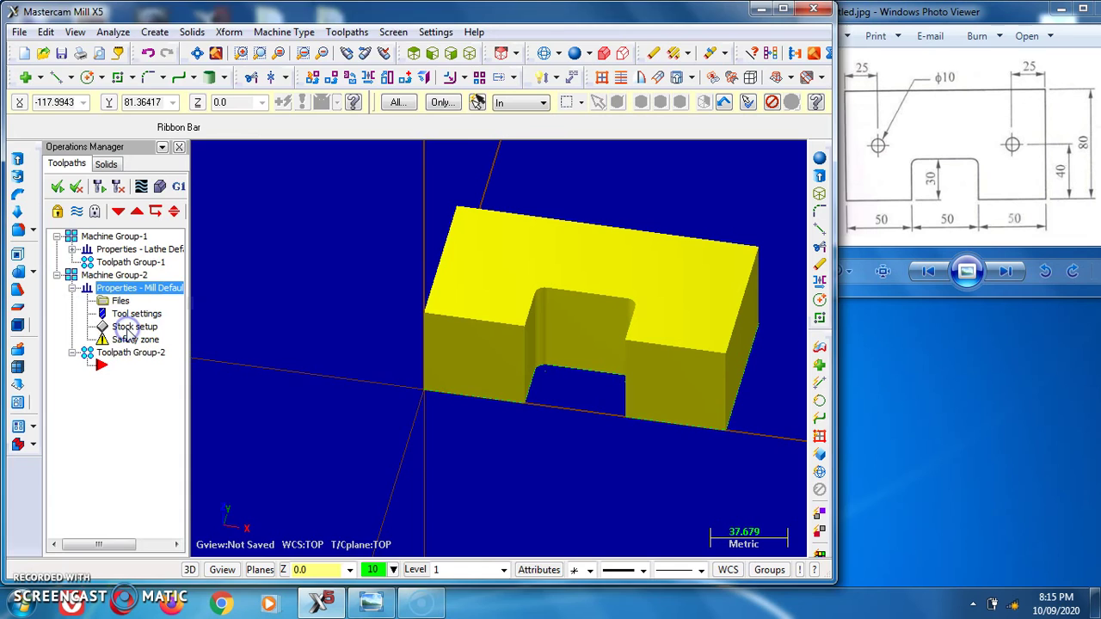
{"action": "left_click", "coordinate": [127, 330]}
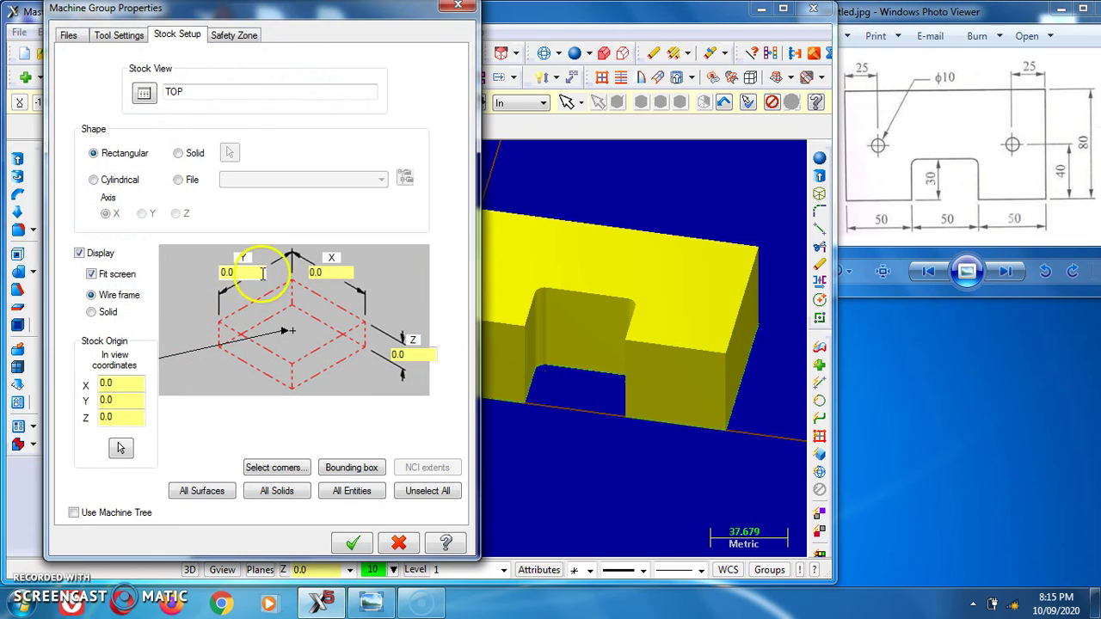
{"action": "left_click", "coordinate": [351, 467]}
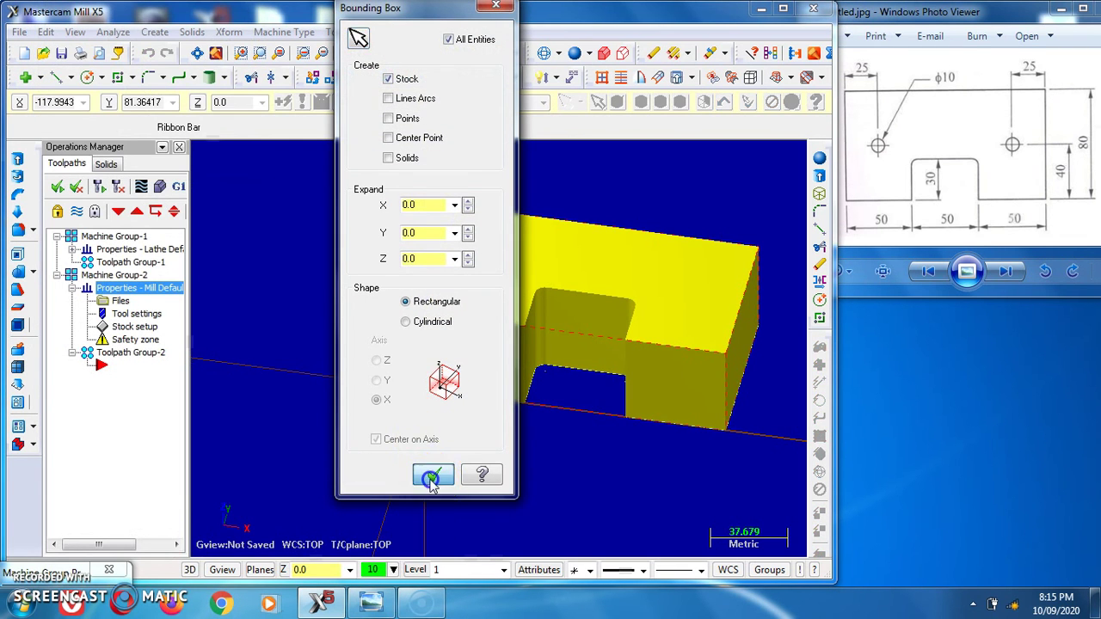
{"action": "left_click", "coordinate": [433, 479]}
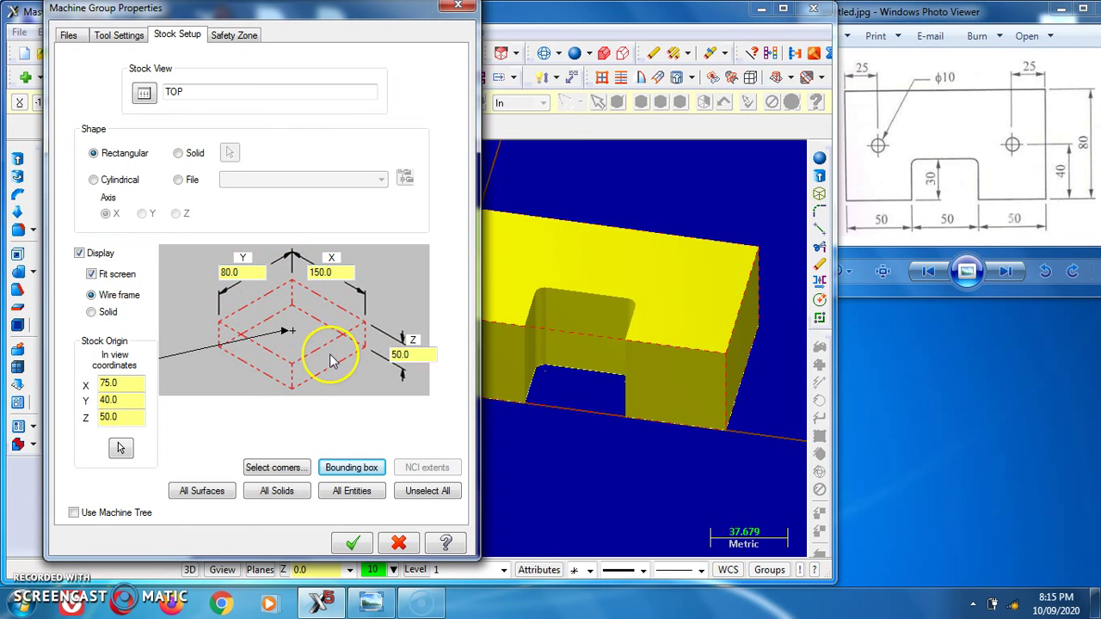
{"action": "left_click", "coordinate": [355, 544]}
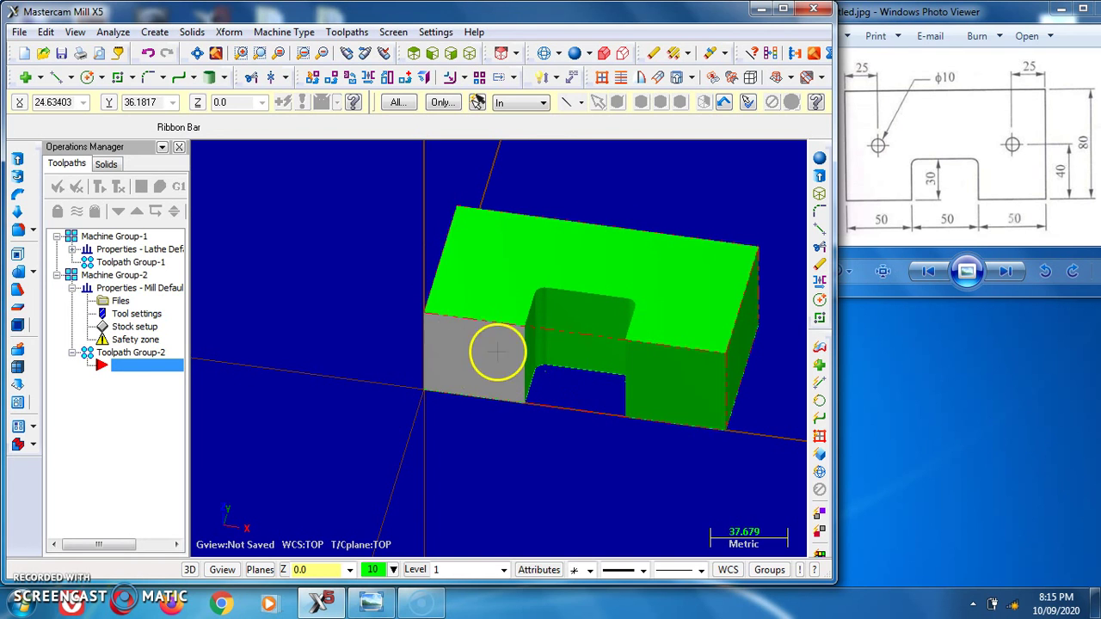
{"action": "left_click", "coordinate": [351, 31]}
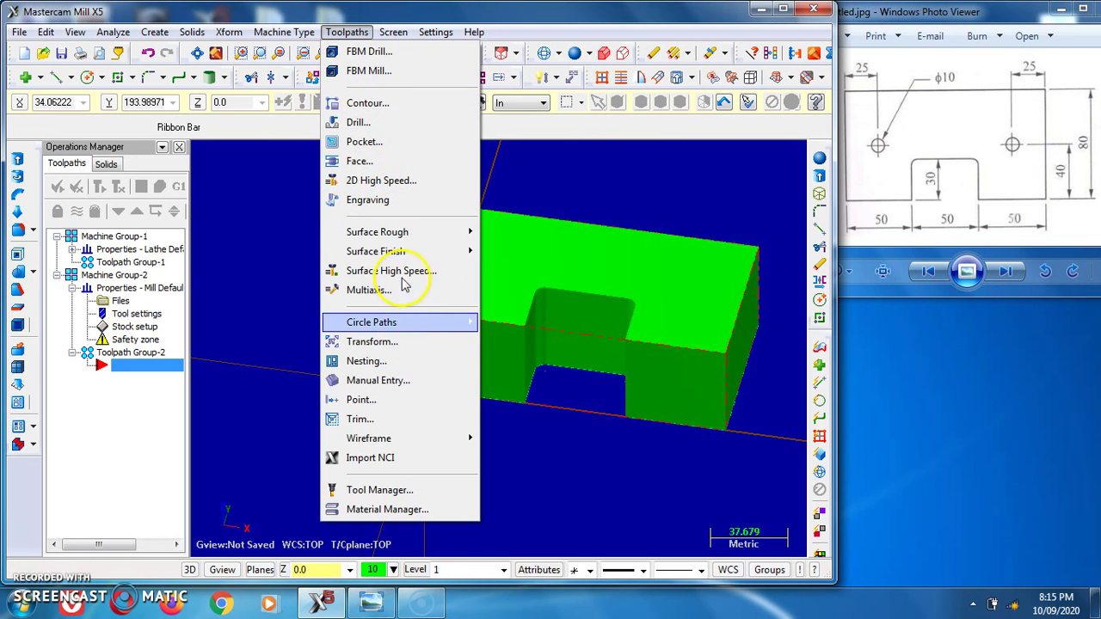
{"action": "left_click", "coordinate": [607, 194]}
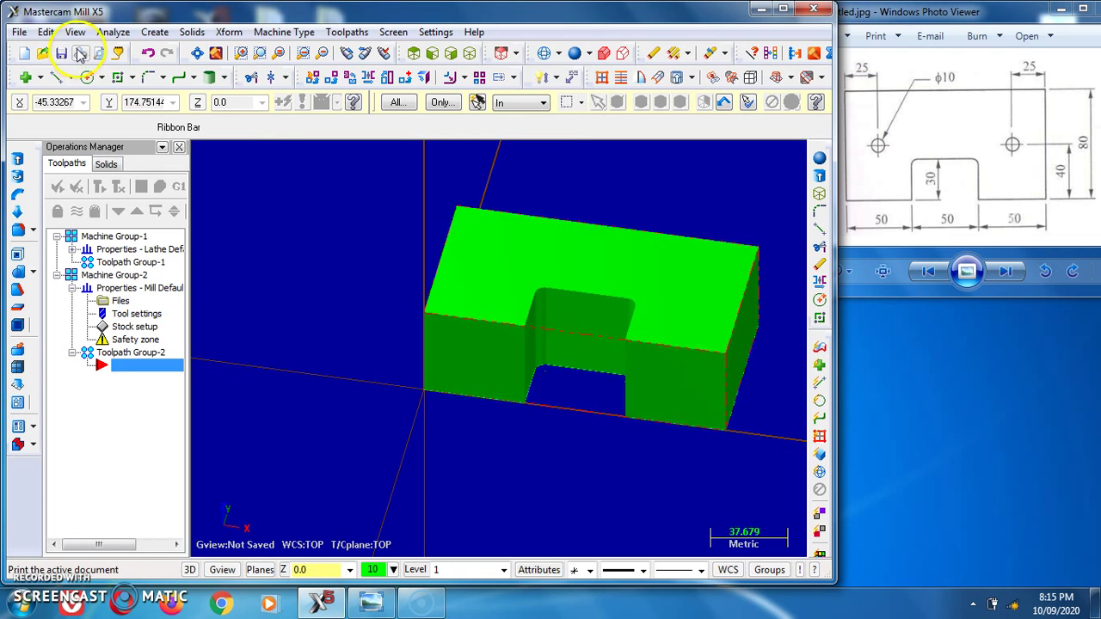
Save the part as T121.MCX-5 in the MCX folder
{"action": "left_click", "coordinate": [21, 31]}
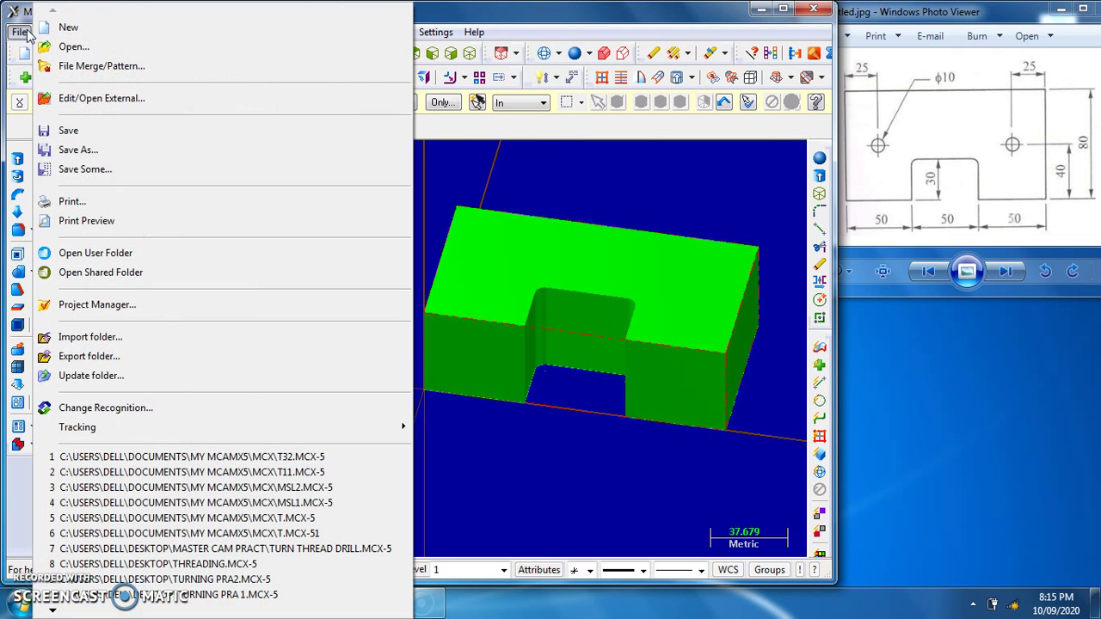
{"action": "left_click", "coordinate": [96, 150]}
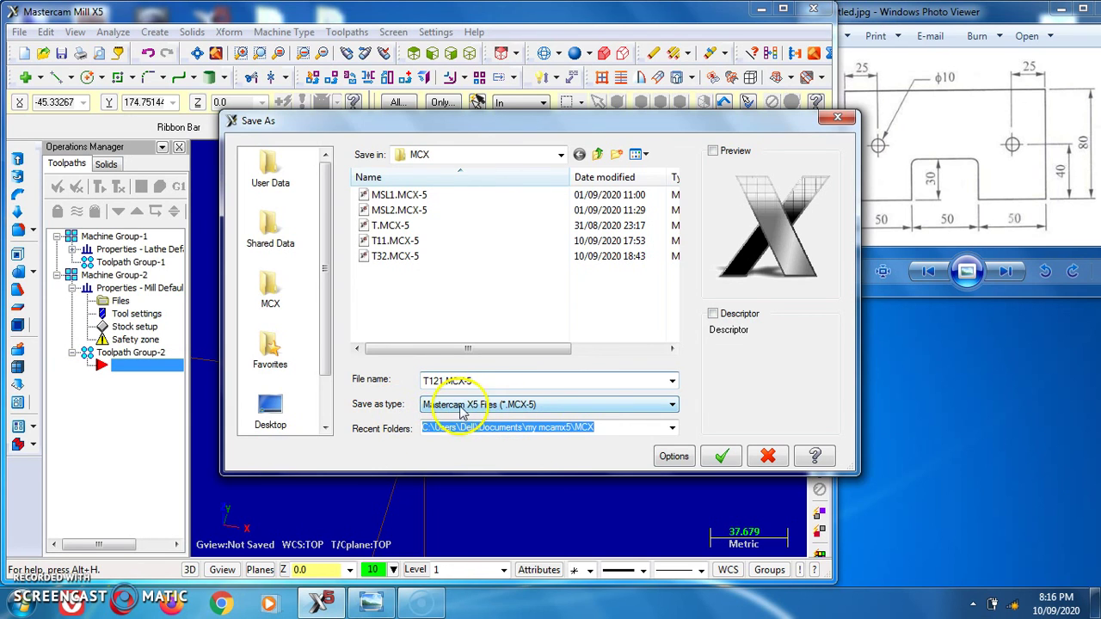
{"action": "left_click", "coordinate": [732, 463]}
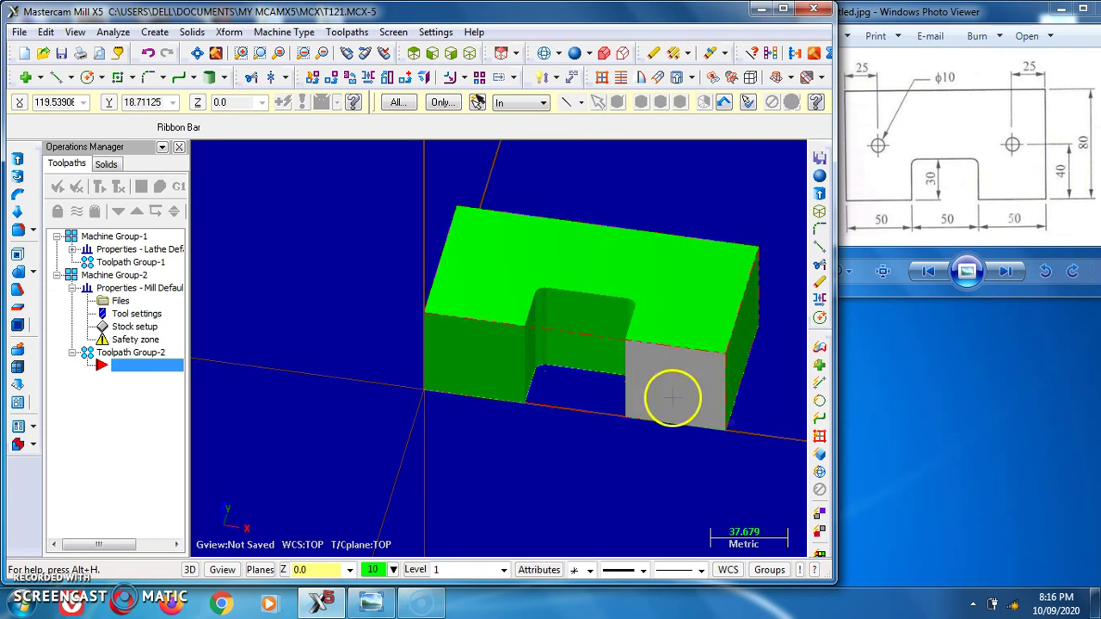